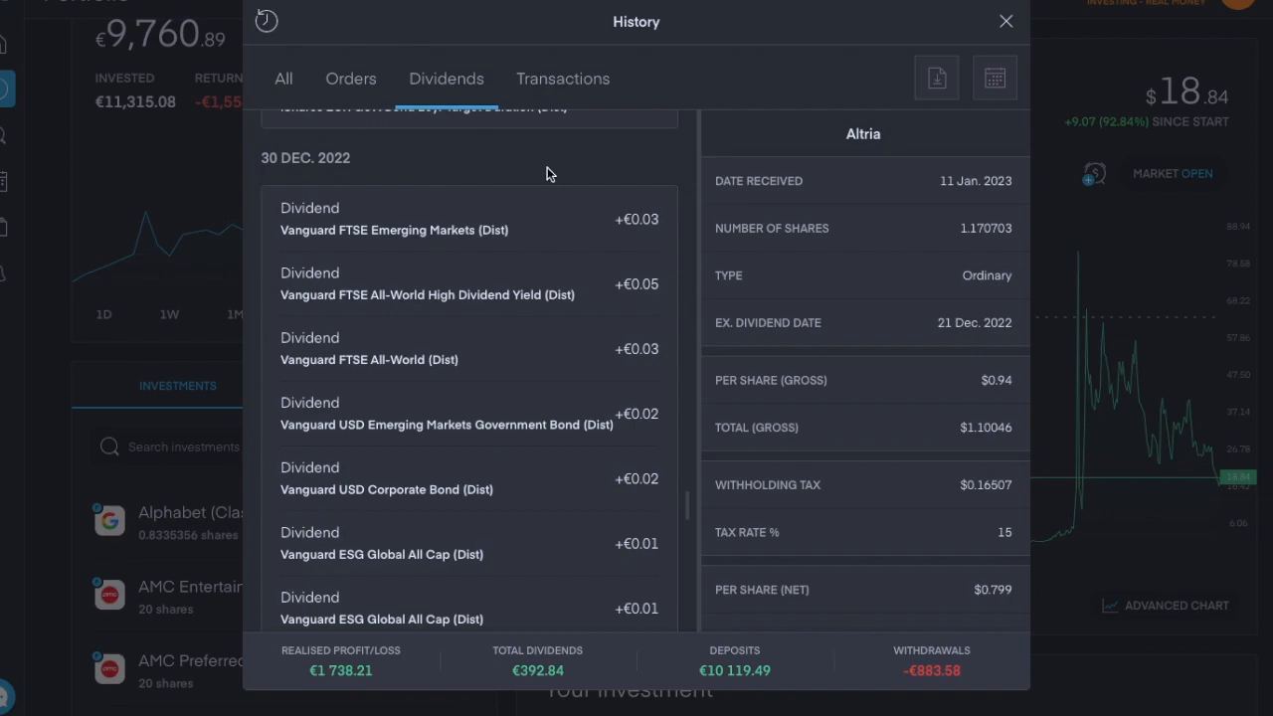
scroll(547, 167, "down", 2)
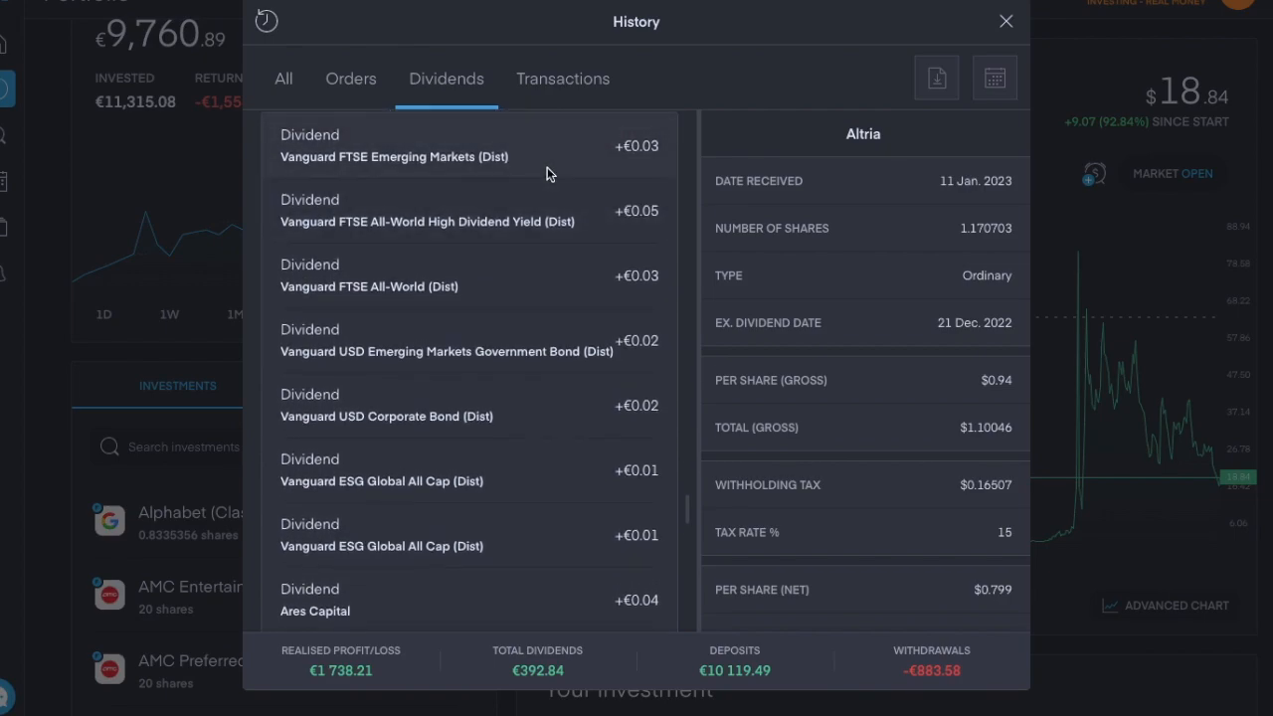
scroll(529, 279, "down", 3)
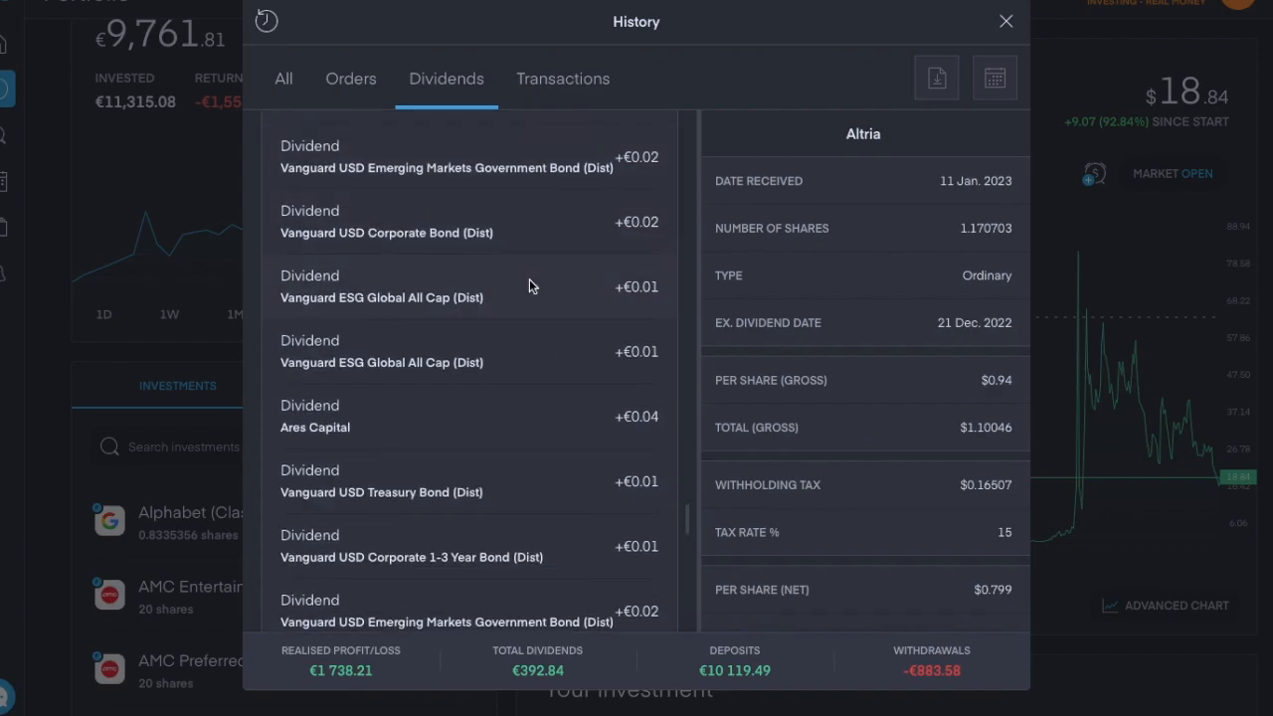
scroll(529, 278, "down", 2)
scroll(529, 279, "down", 2)
scroll(530, 279, "down", 2)
scroll(530, 279, "down", 1)
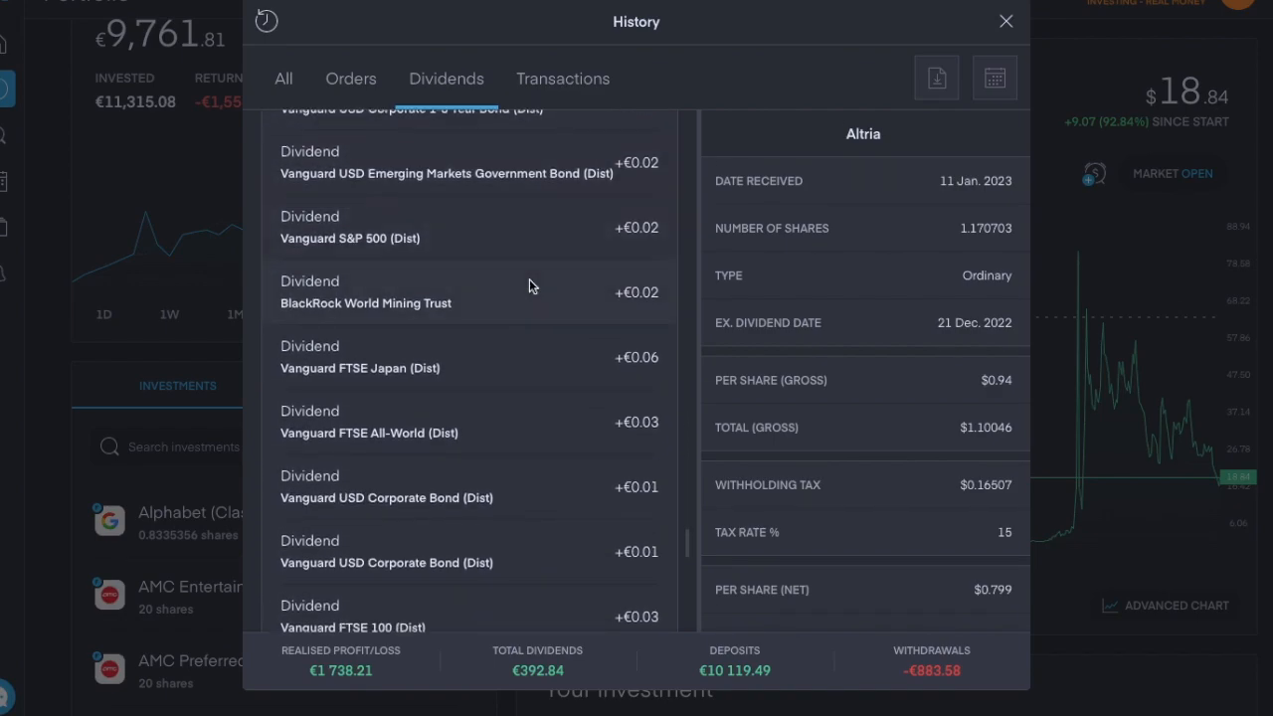
scroll(530, 278, "down", 1)
scroll(529, 286, "down", 2)
scroll(530, 286, "down", 2)
scroll(529, 287, "down", 1)
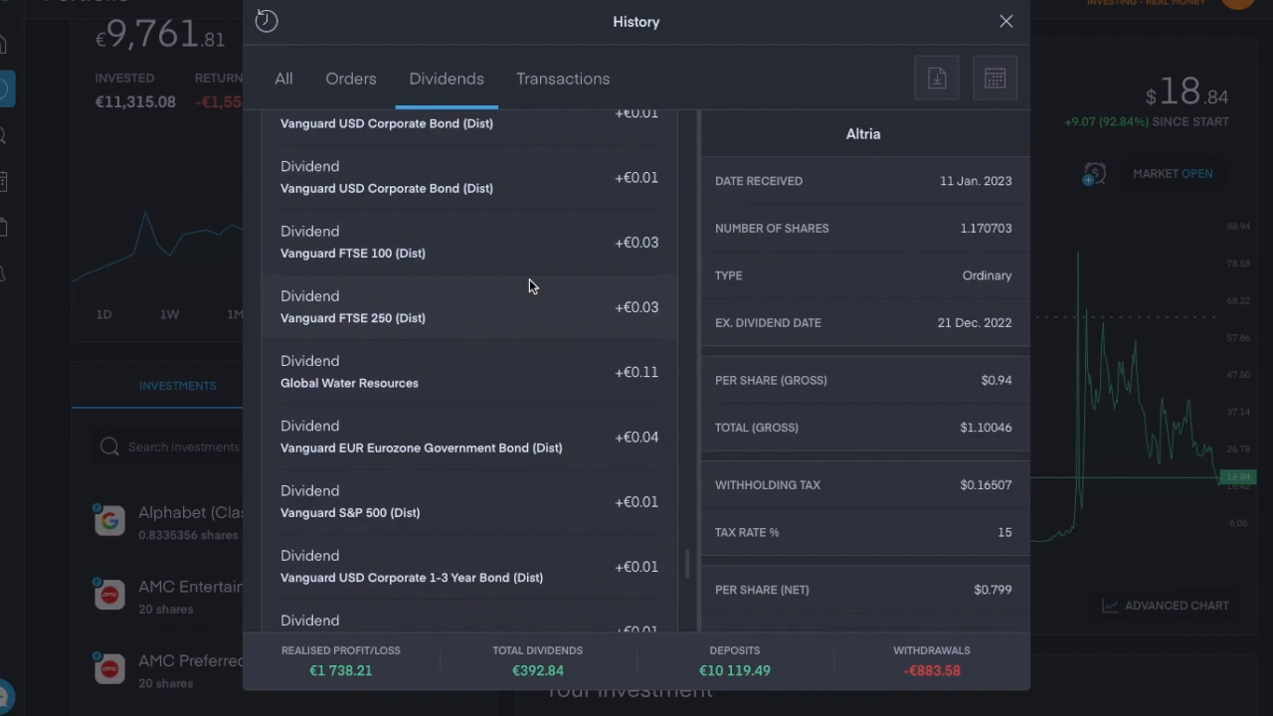
scroll(530, 286, "down", 1)
scroll(529, 286, "down", 2)
scroll(529, 286, "down", 1)
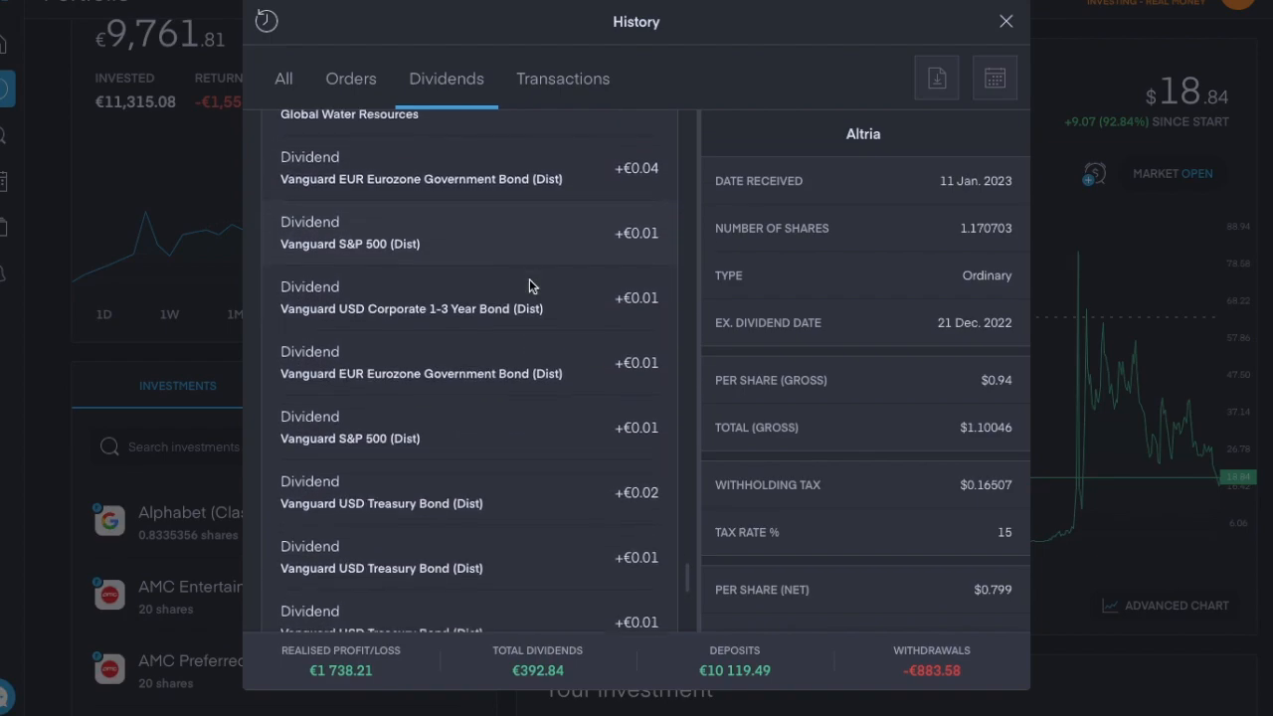
scroll(529, 286, "down", 1)
scroll(530, 287, "down", 1)
scroll(530, 286, "down", 3)
scroll(529, 286, "down", 1)
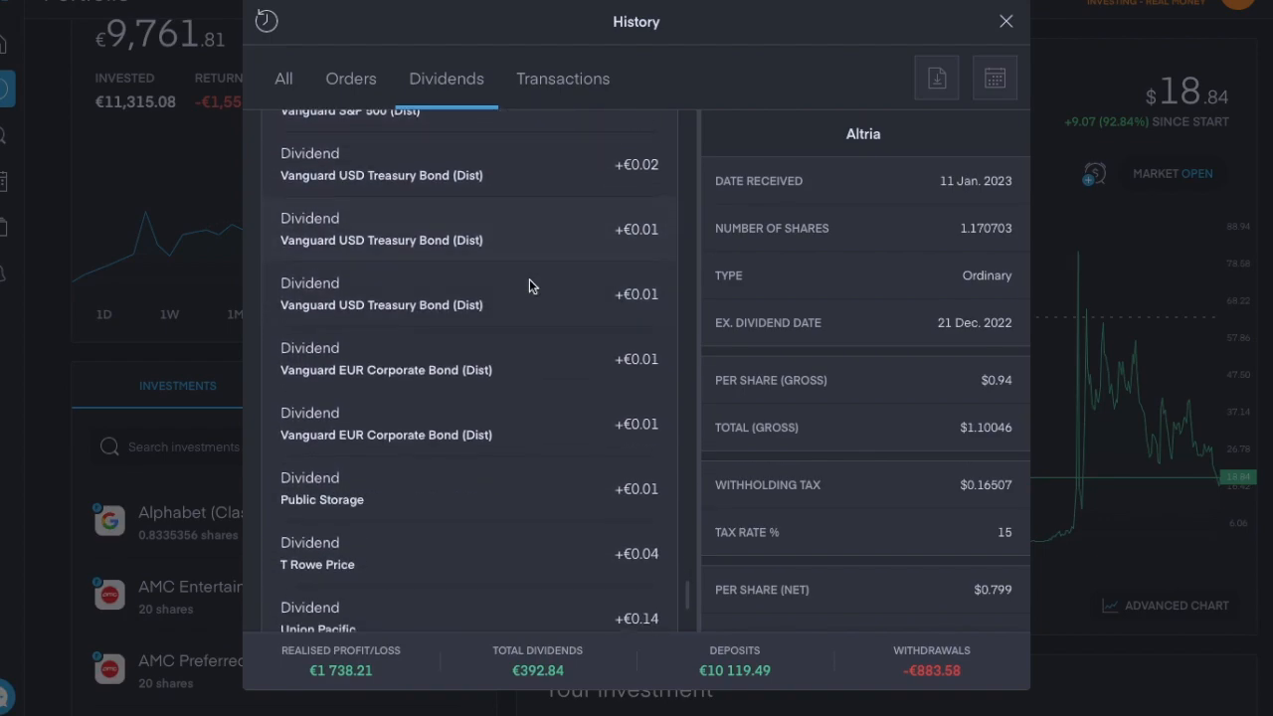
scroll(529, 287, "down", 1)
scroll(529, 286, "down", 1)
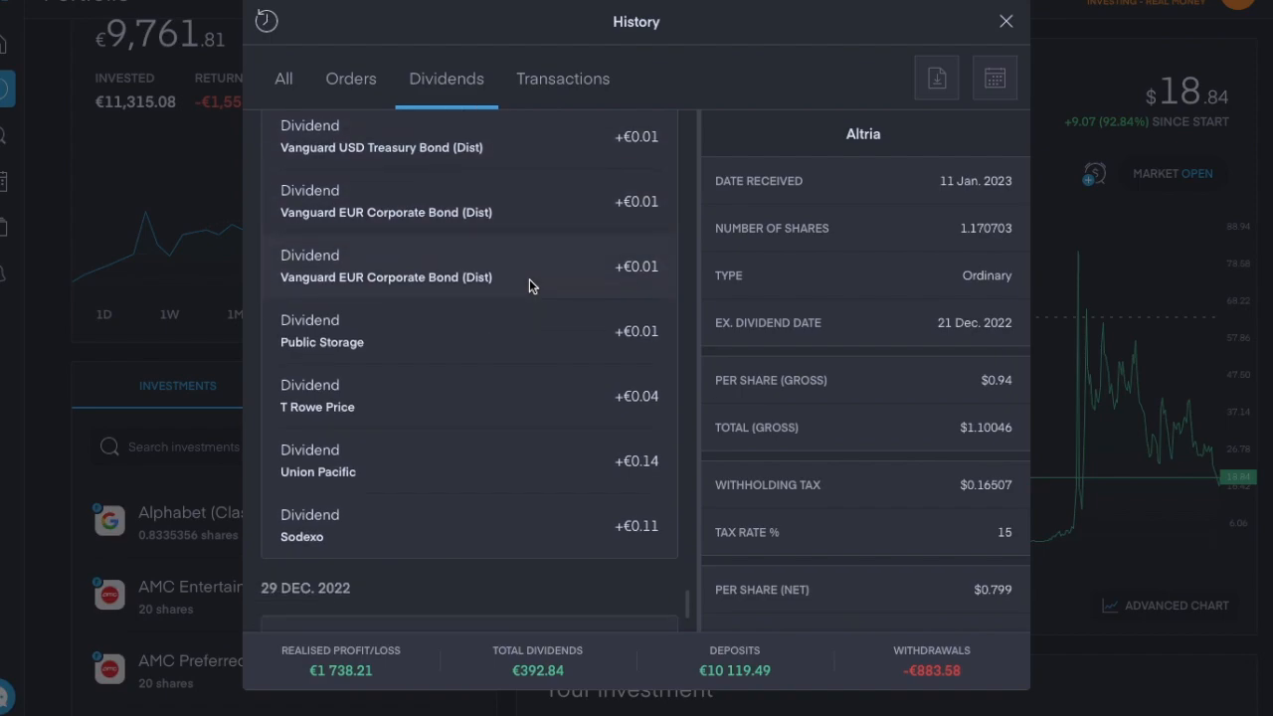
scroll(530, 286, "up", 2)
scroll(529, 287, "up", 1)
scroll(529, 287, "up", 2)
scroll(529, 287, "up", 1)
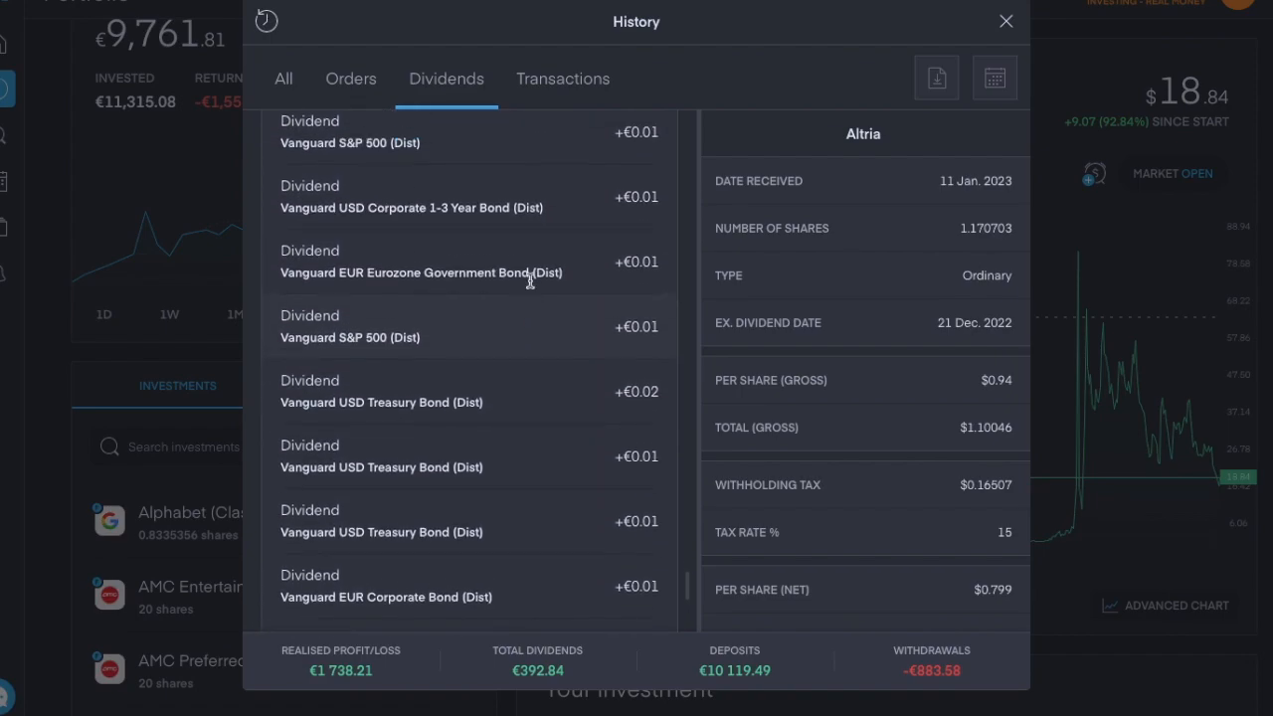
scroll(529, 287, "up", 1)
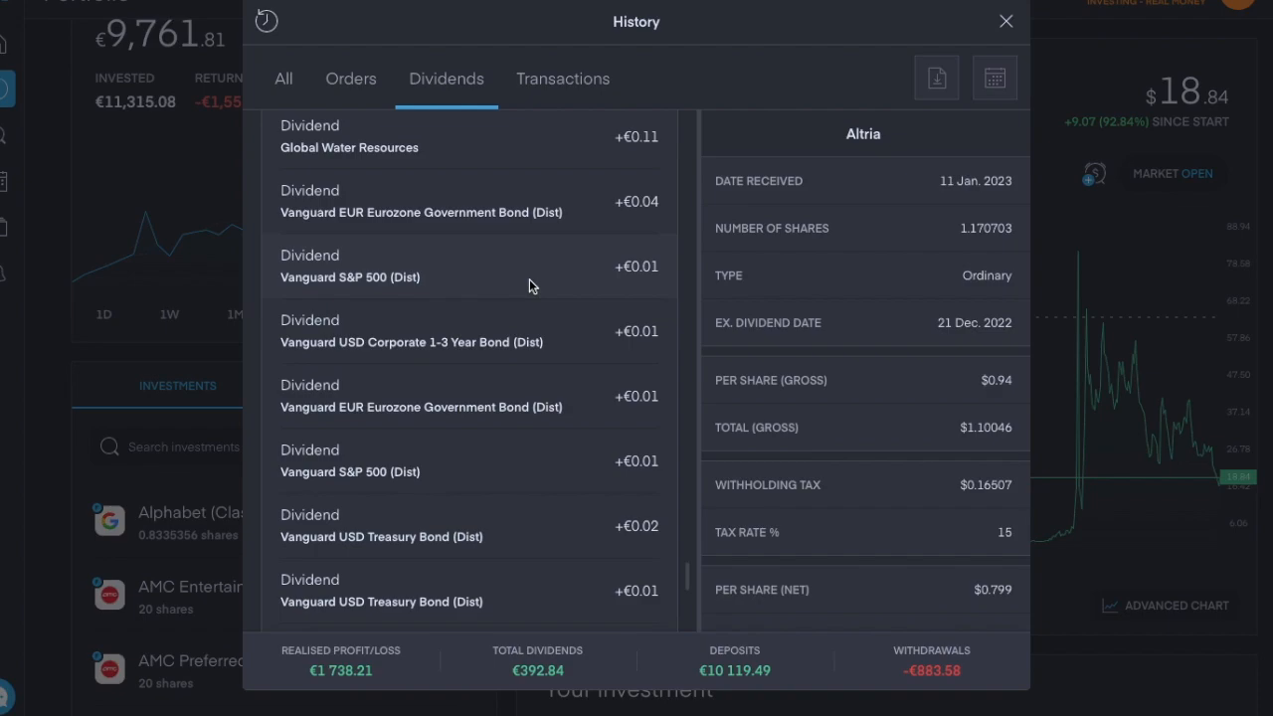
scroll(529, 287, "up", 1)
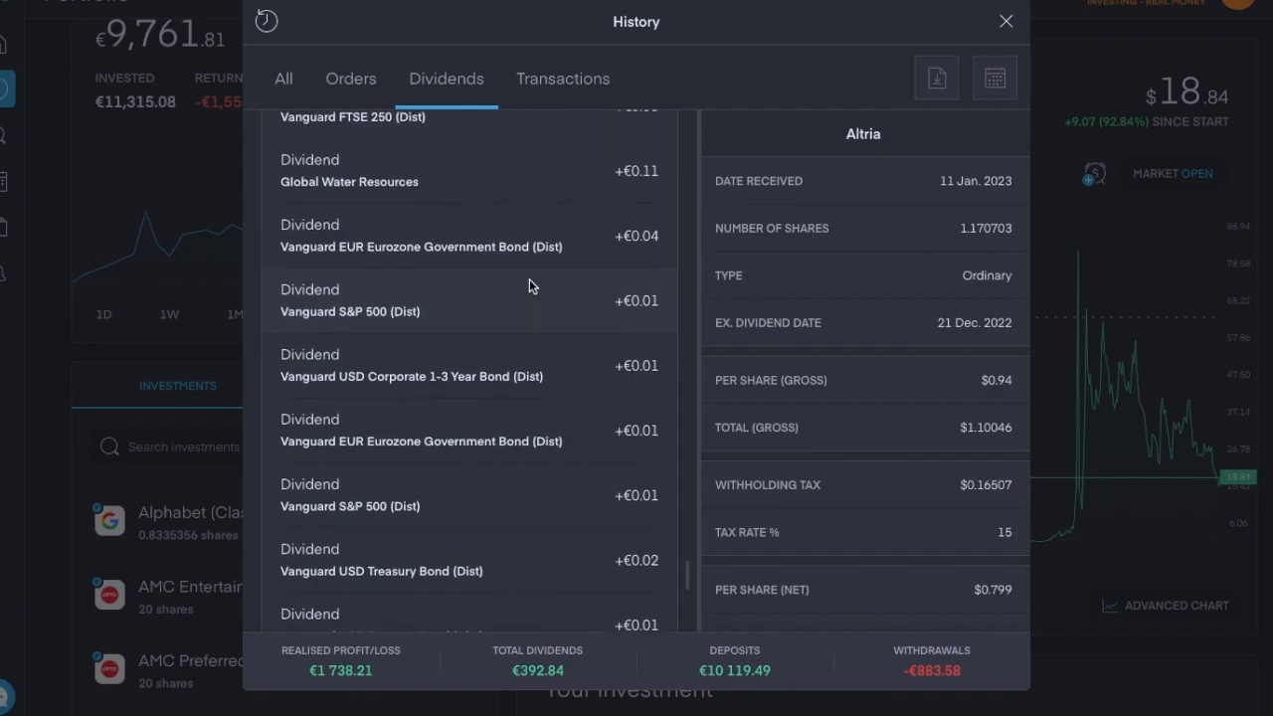
scroll(529, 287, "up", 1)
scroll(529, 286, "up", 1)
scroll(529, 287, "up", 1)
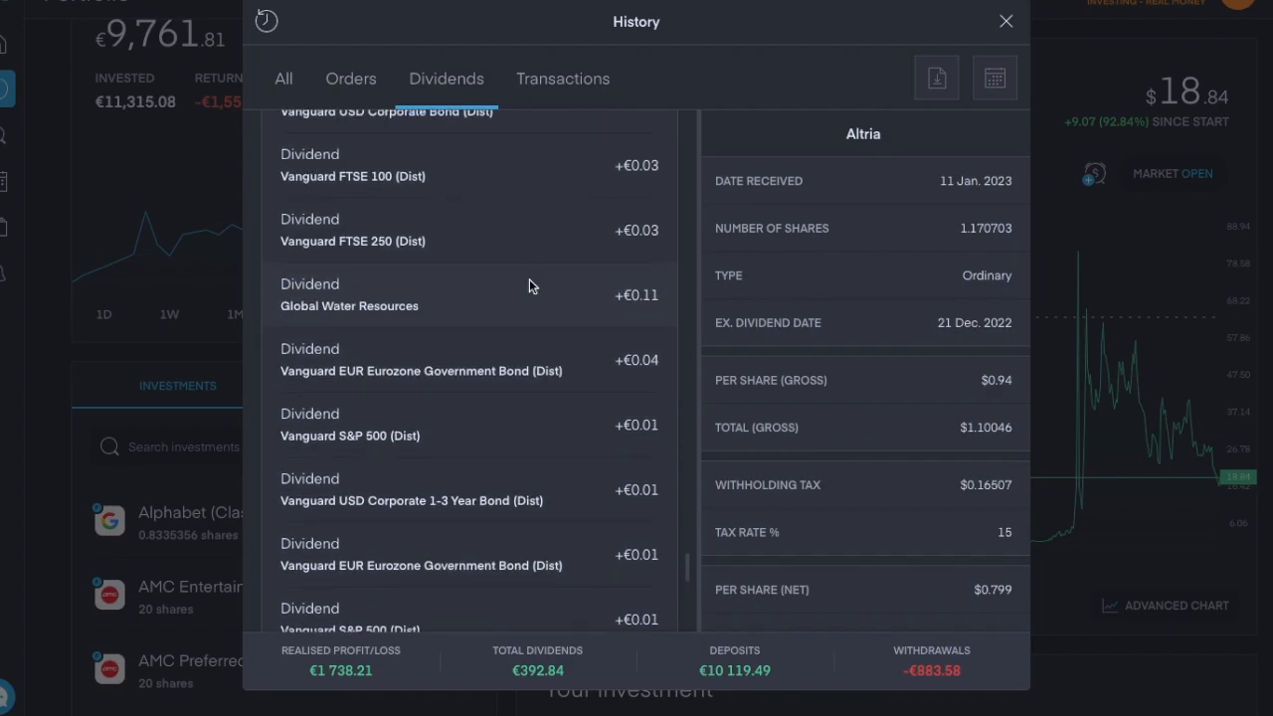
scroll(529, 286, "up", 1)
scroll(529, 287, "up", 1)
scroll(529, 286, "up", 1)
scroll(529, 286, "up", 1)
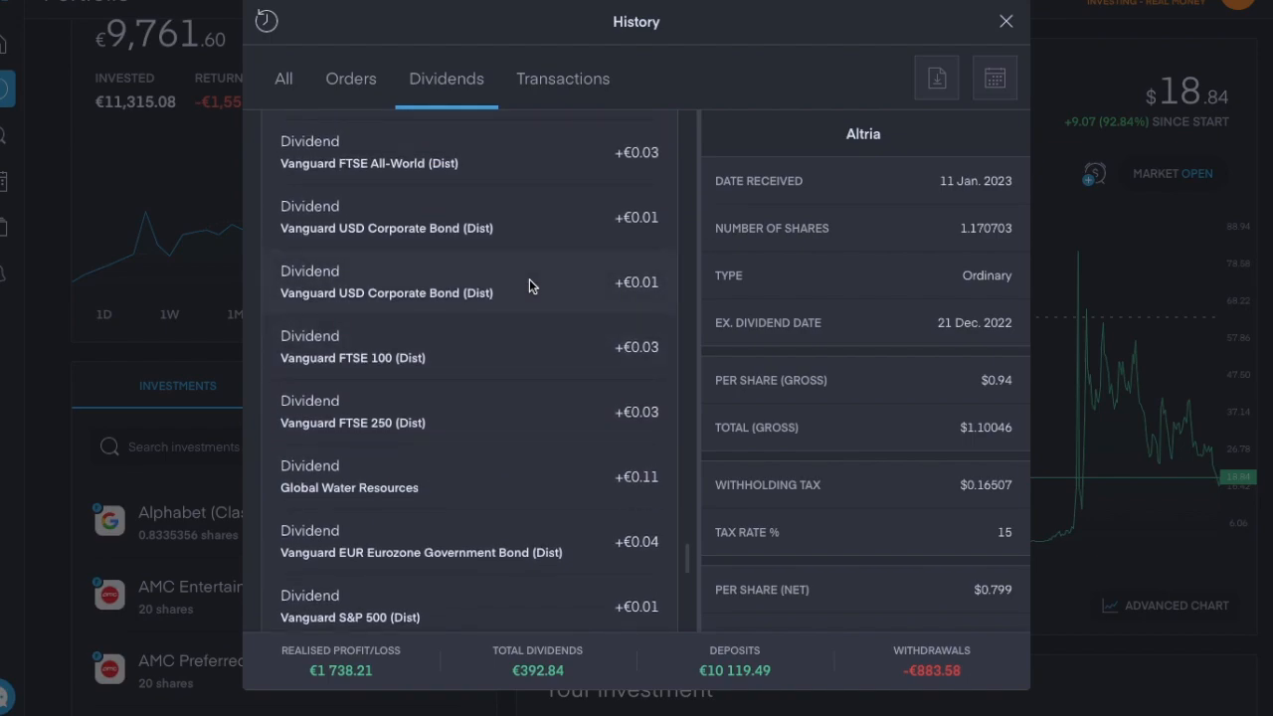
scroll(530, 286, "up", 1)
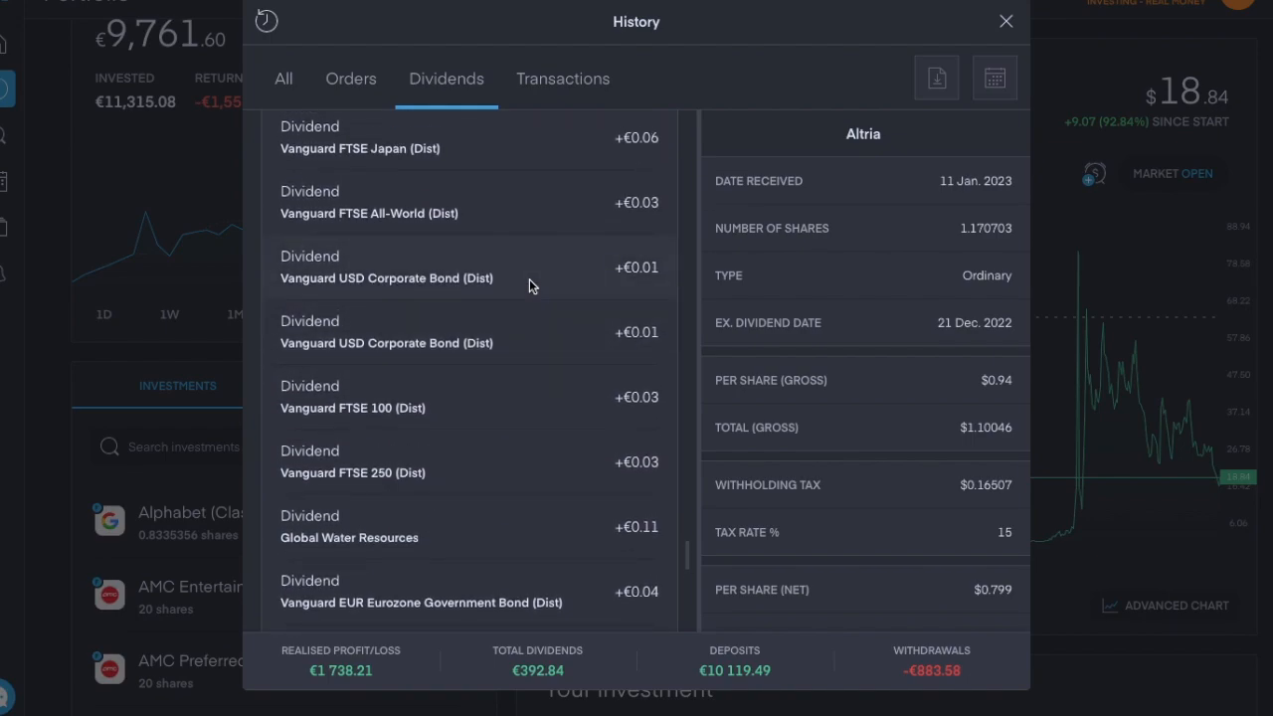
scroll(530, 286, "up", 2)
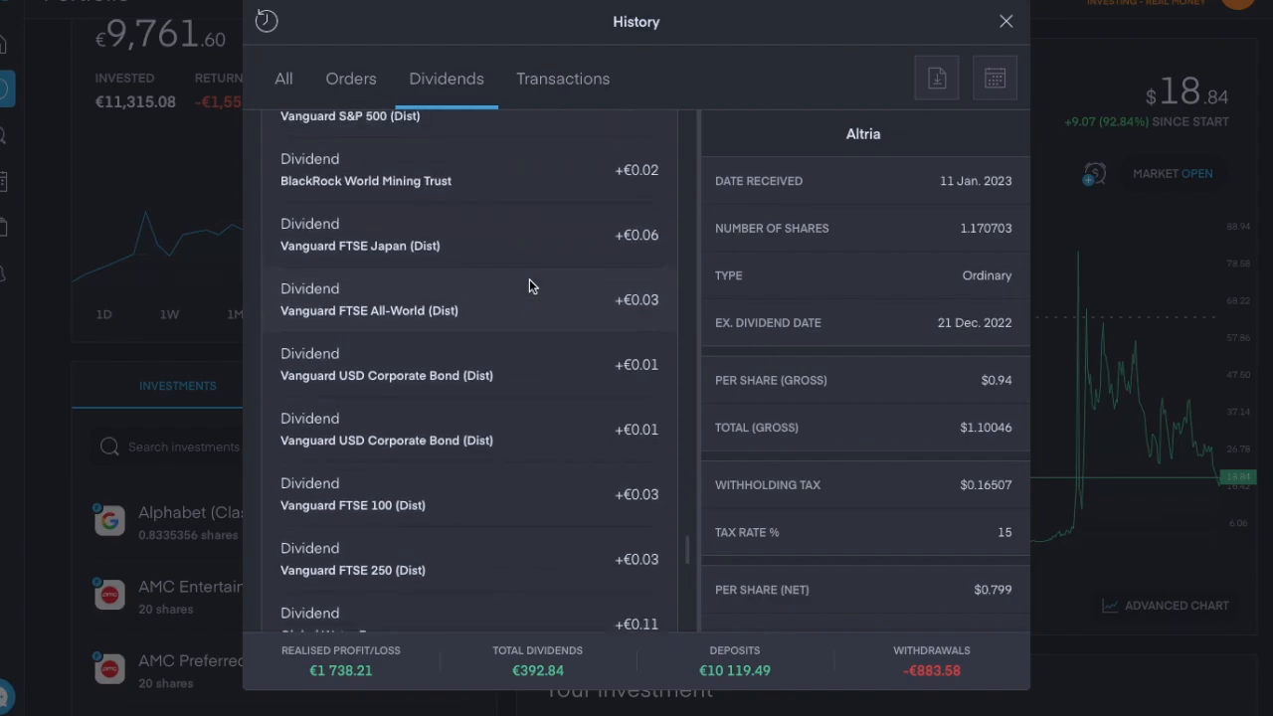
scroll(529, 287, "up", 1)
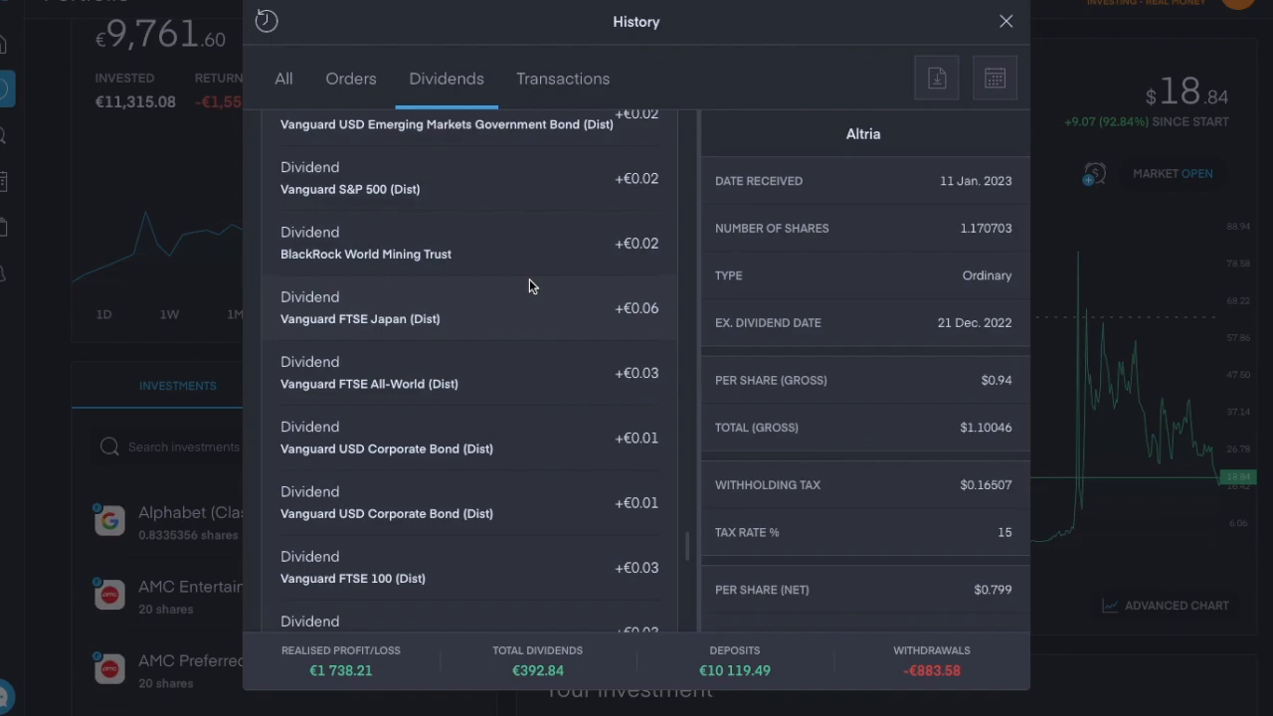
scroll(530, 286, "up", 2)
scroll(529, 286, "up", 1)
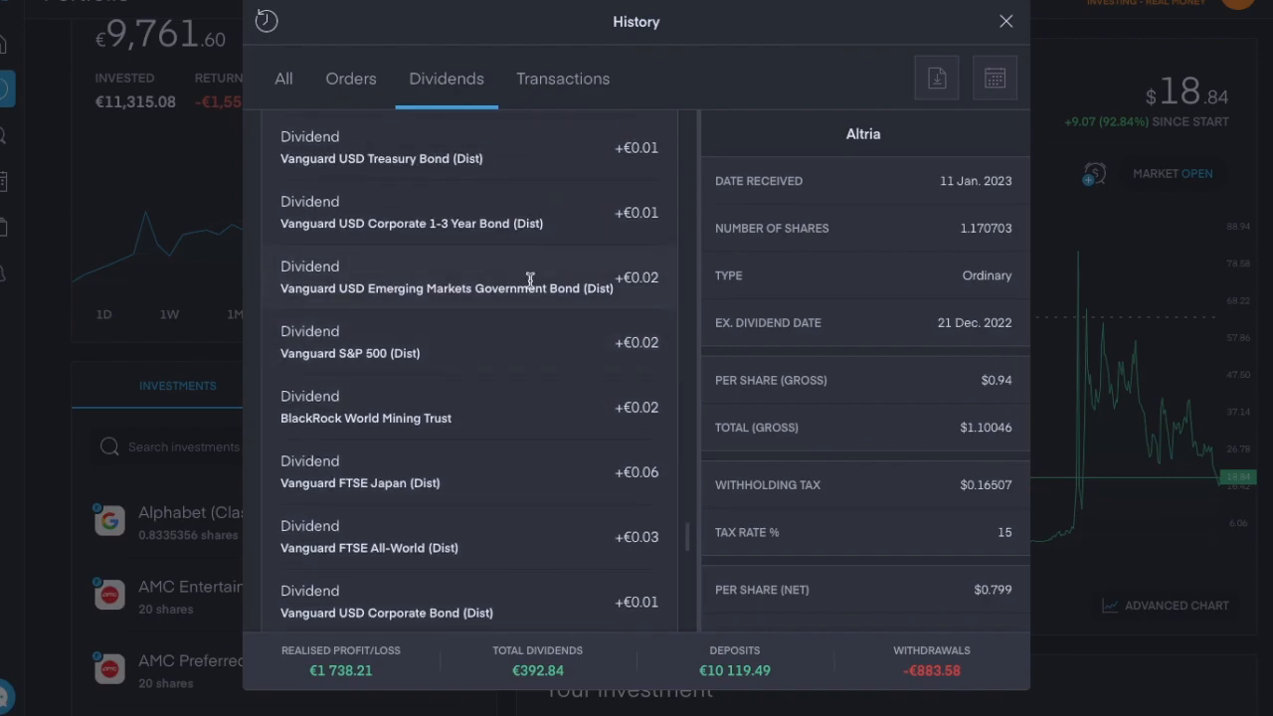
scroll(529, 279, "up", 1)
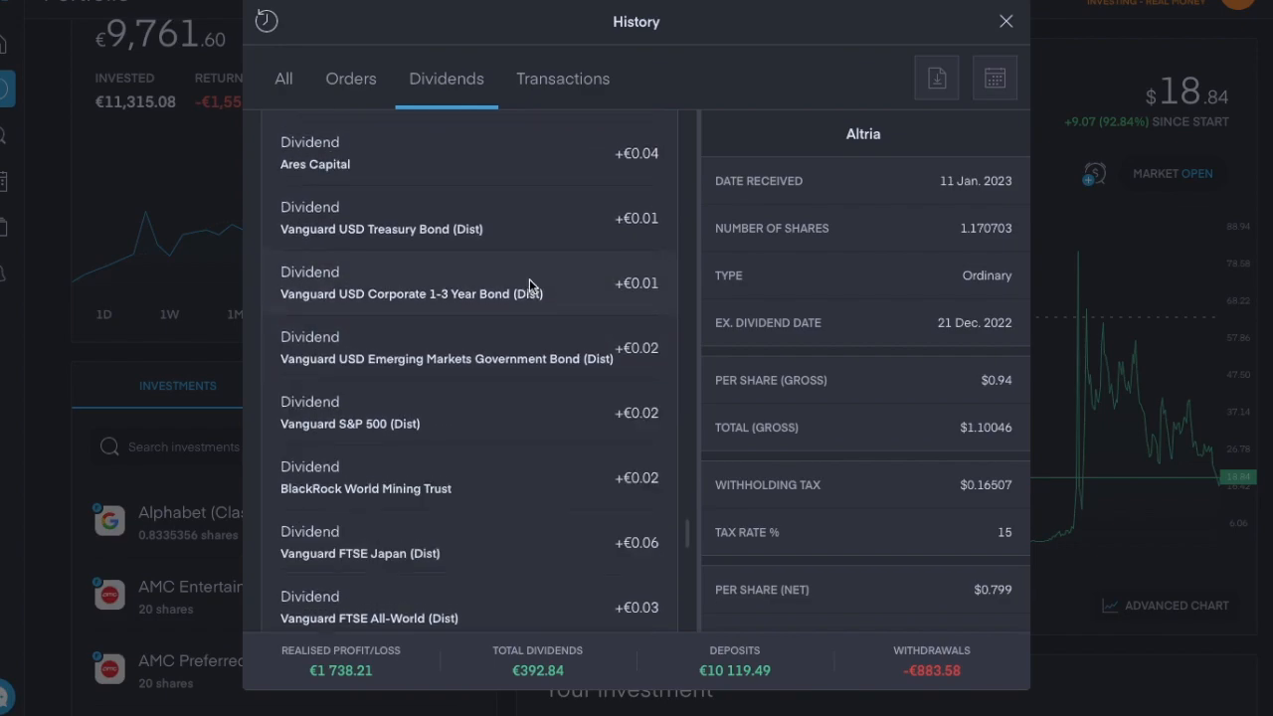
scroll(529, 278, "up", 2)
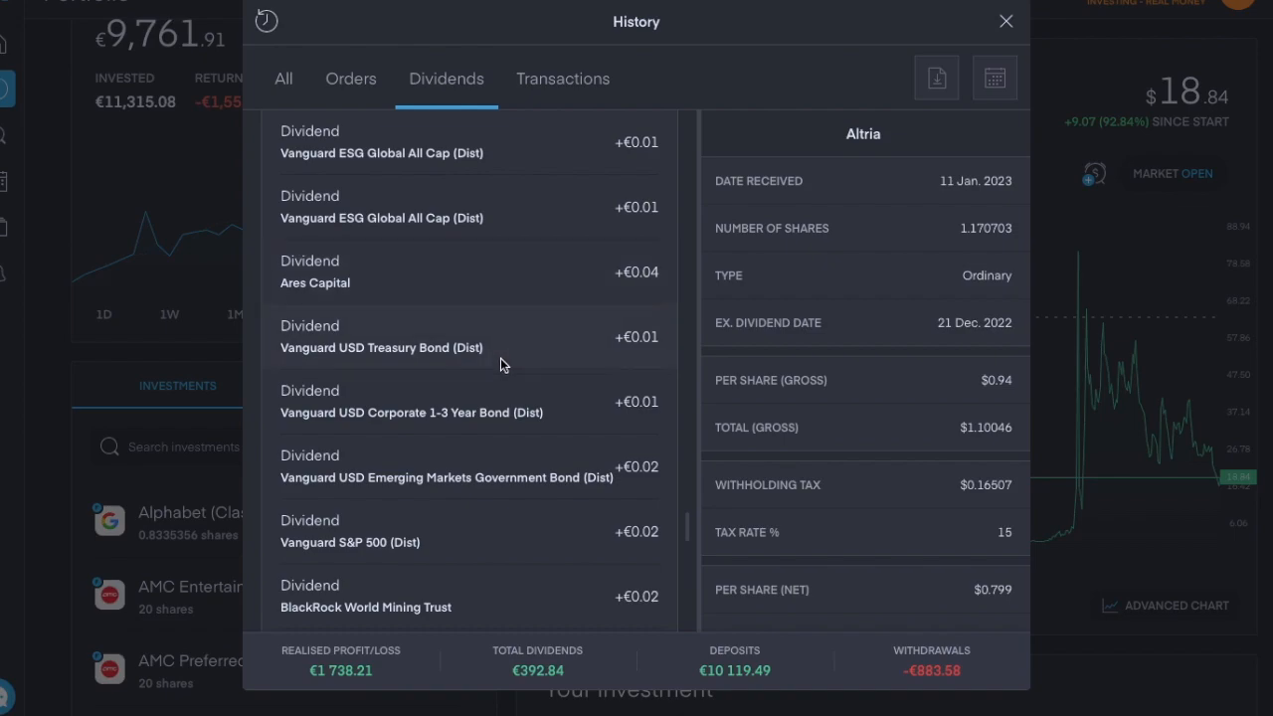
scroll(486, 440, "down", 2)
scroll(485, 439, "down", 3)
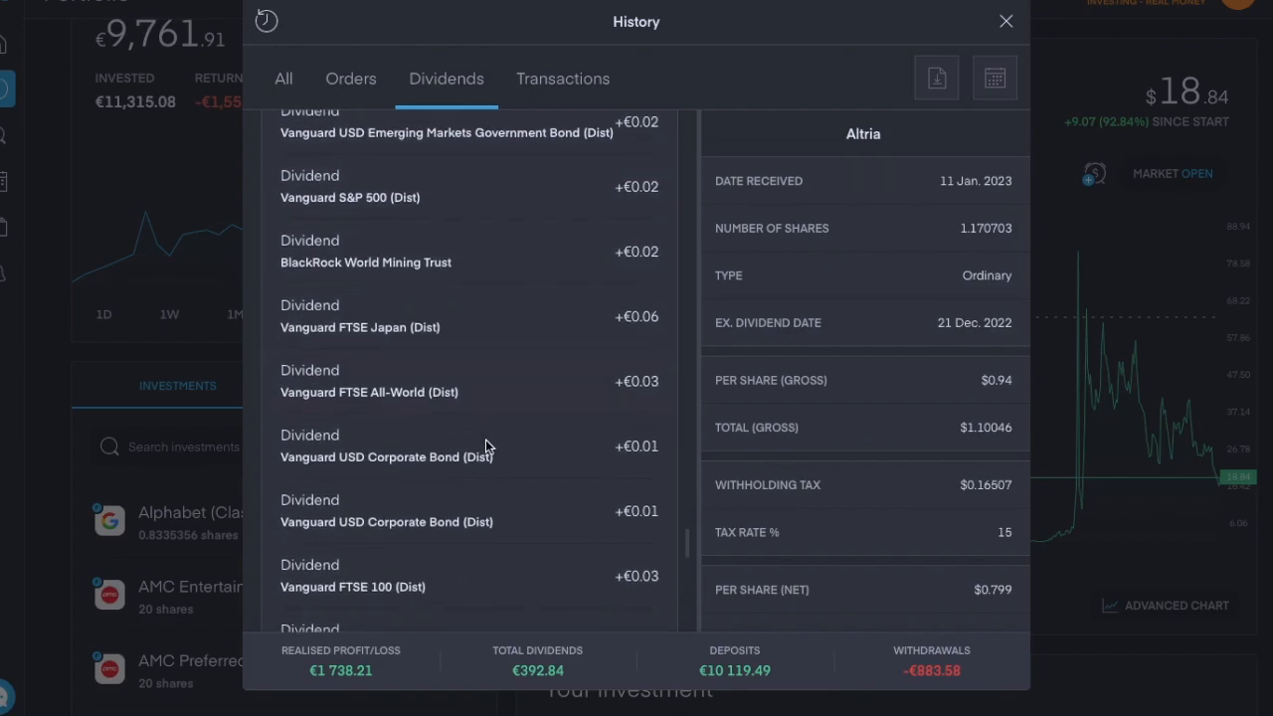
scroll(485, 440, "down", 1)
scroll(485, 440, "down", 1)
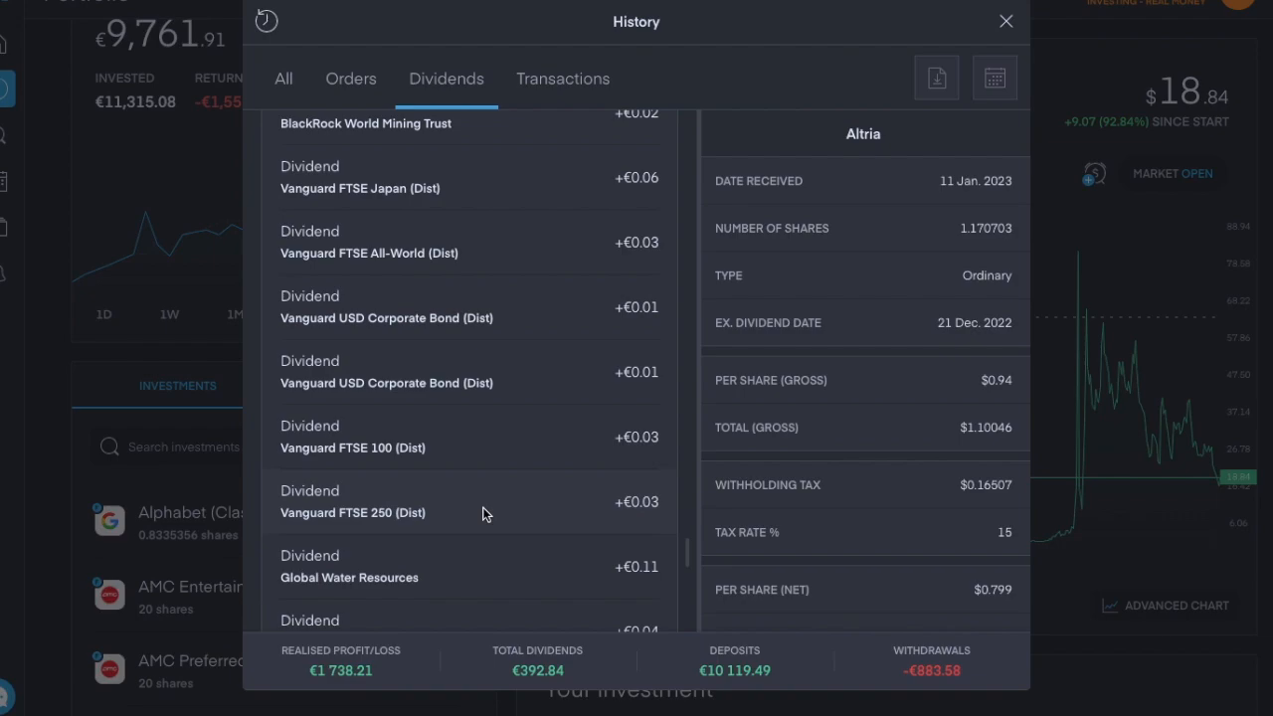
scroll(514, 320, "up", 2)
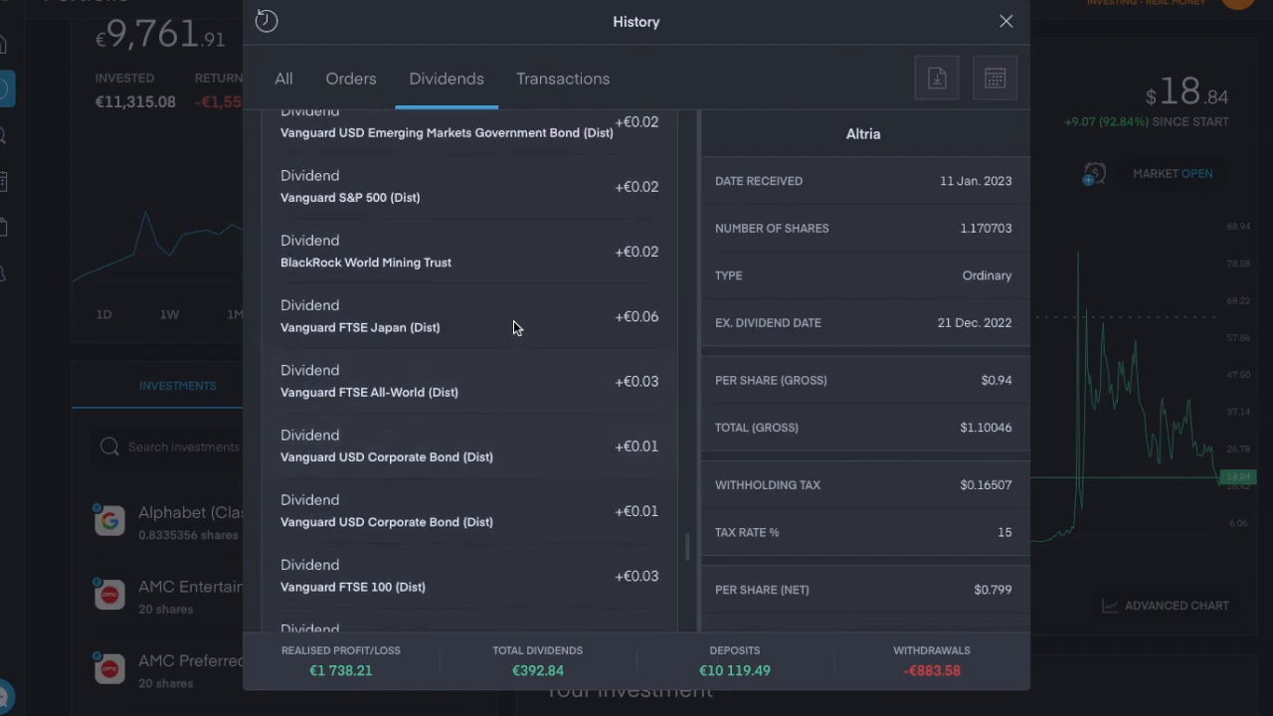
scroll(514, 321, "up", 2)
scroll(513, 320, "up", 2)
scroll(513, 321, "up", 2)
scroll(513, 321, "up", 2)
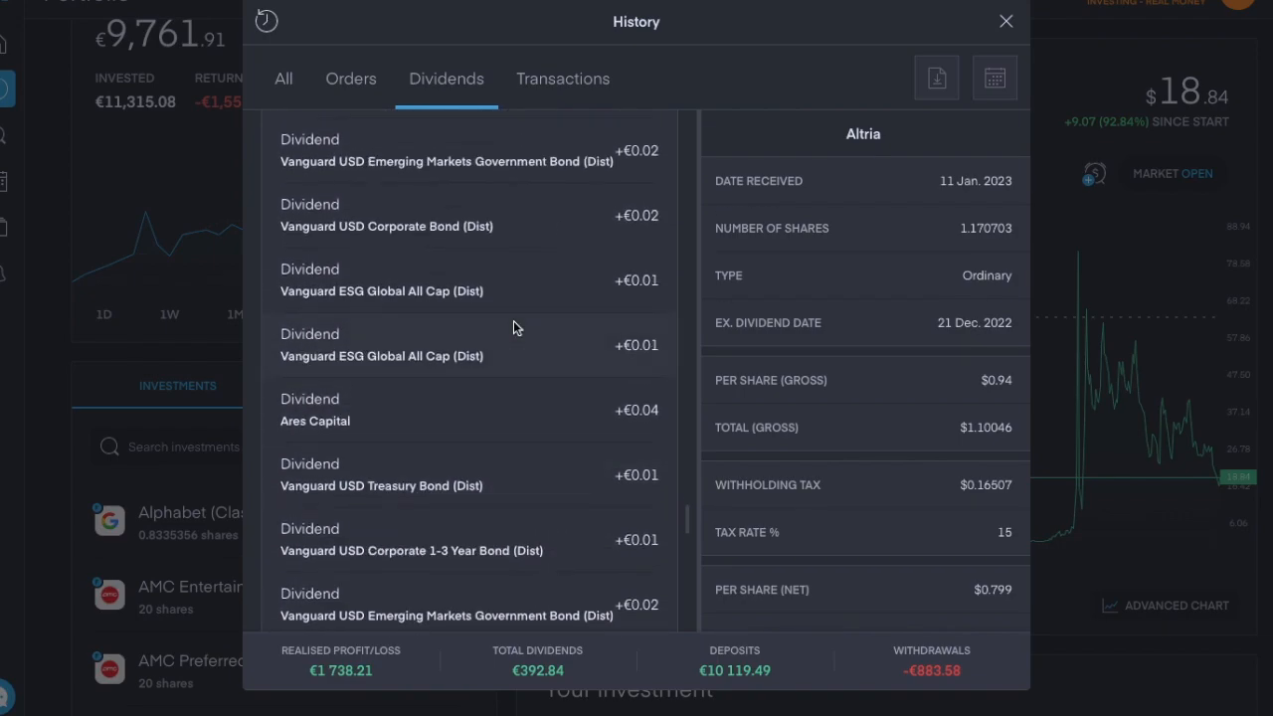
scroll(513, 320, "up", 2)
scroll(513, 320, "up", 1)
scroll(513, 320, "up", 1)
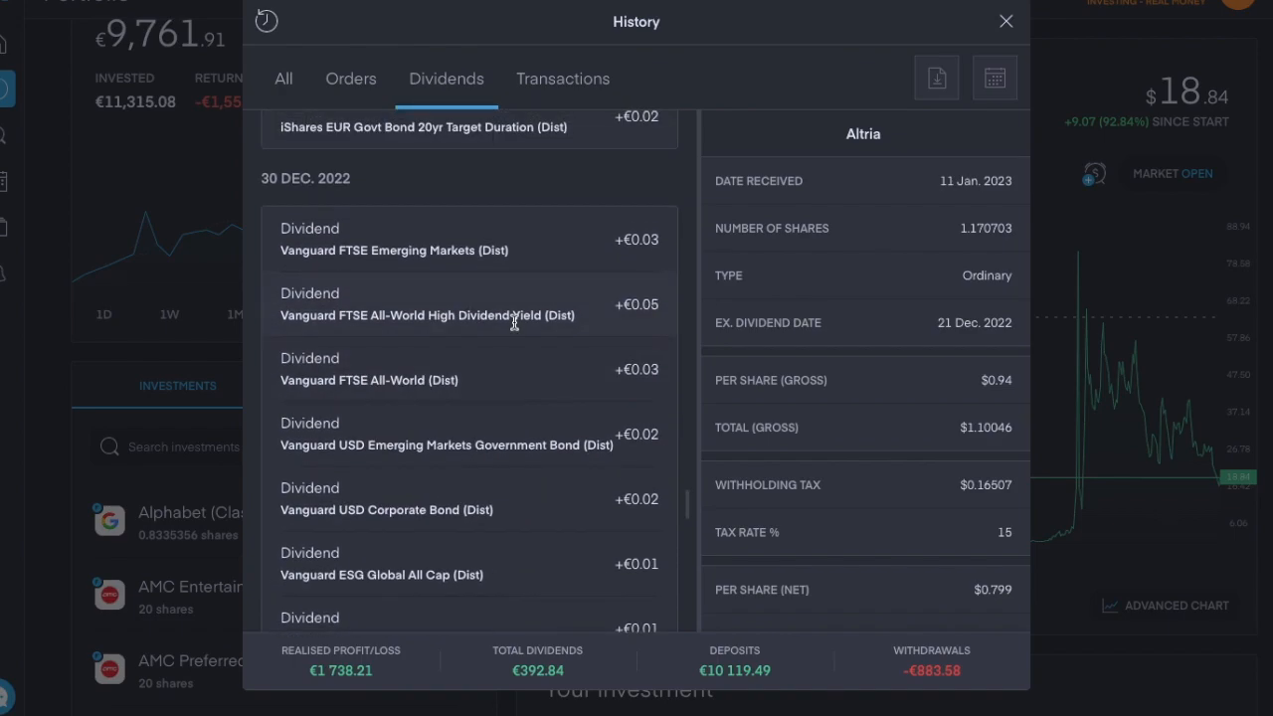
scroll(513, 320, "down", 5)
scroll(514, 321, "down", 5)
scroll(513, 320, "down", 5)
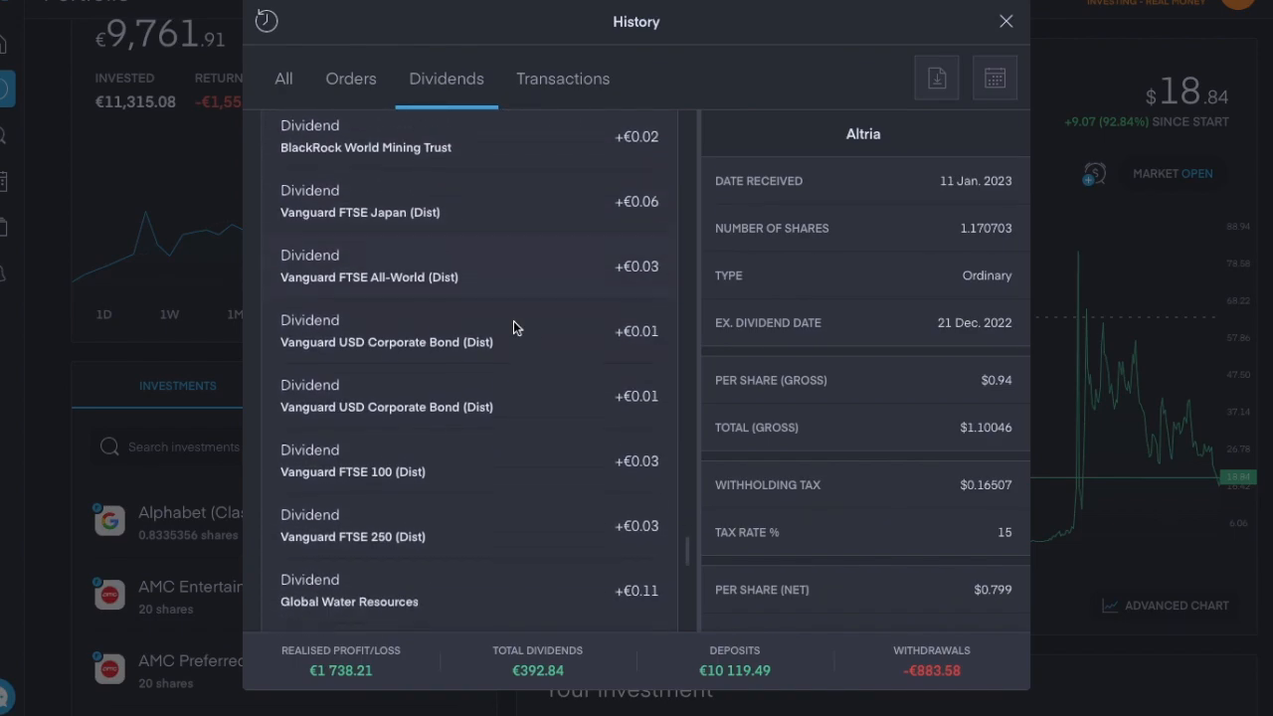
scroll(513, 320, "down", 3)
scroll(513, 321, "down", 4)
scroll(513, 320, "down", 2)
scroll(514, 320, "down", 2)
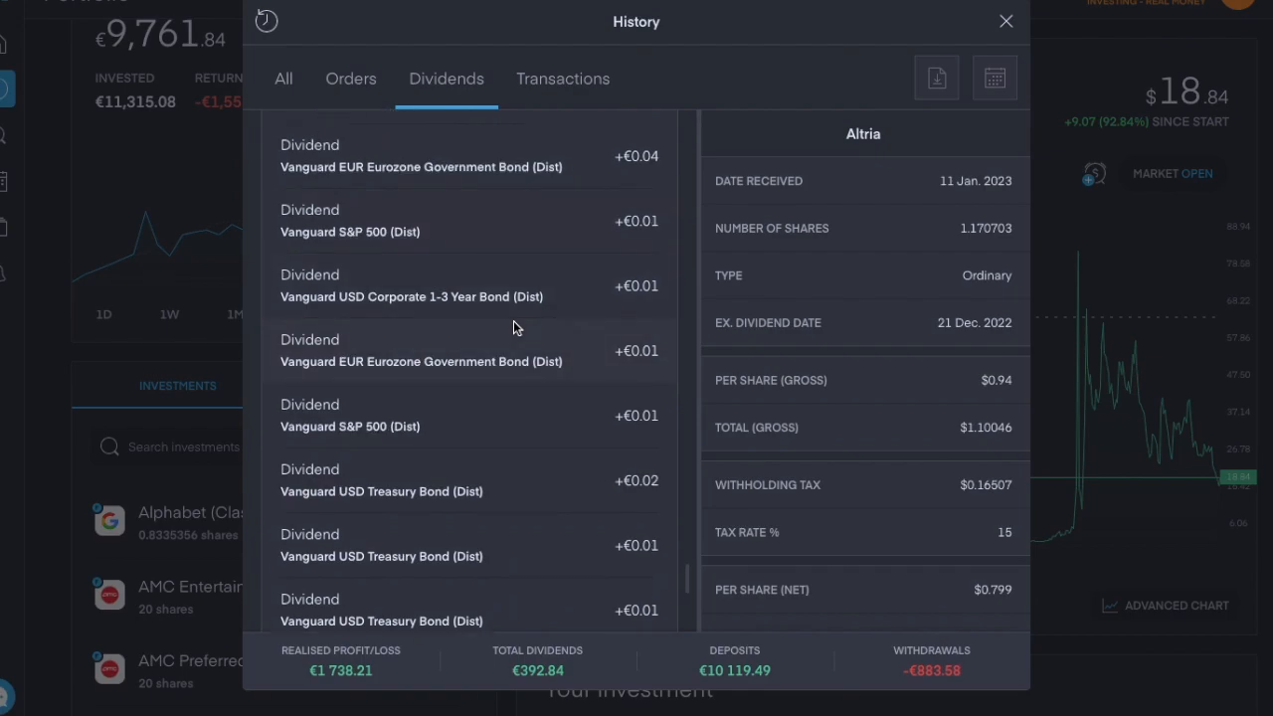
scroll(513, 321, "down", 2)
scroll(513, 320, "down", 2)
scroll(513, 321, "down", 1)
scroll(514, 321, "down", 2)
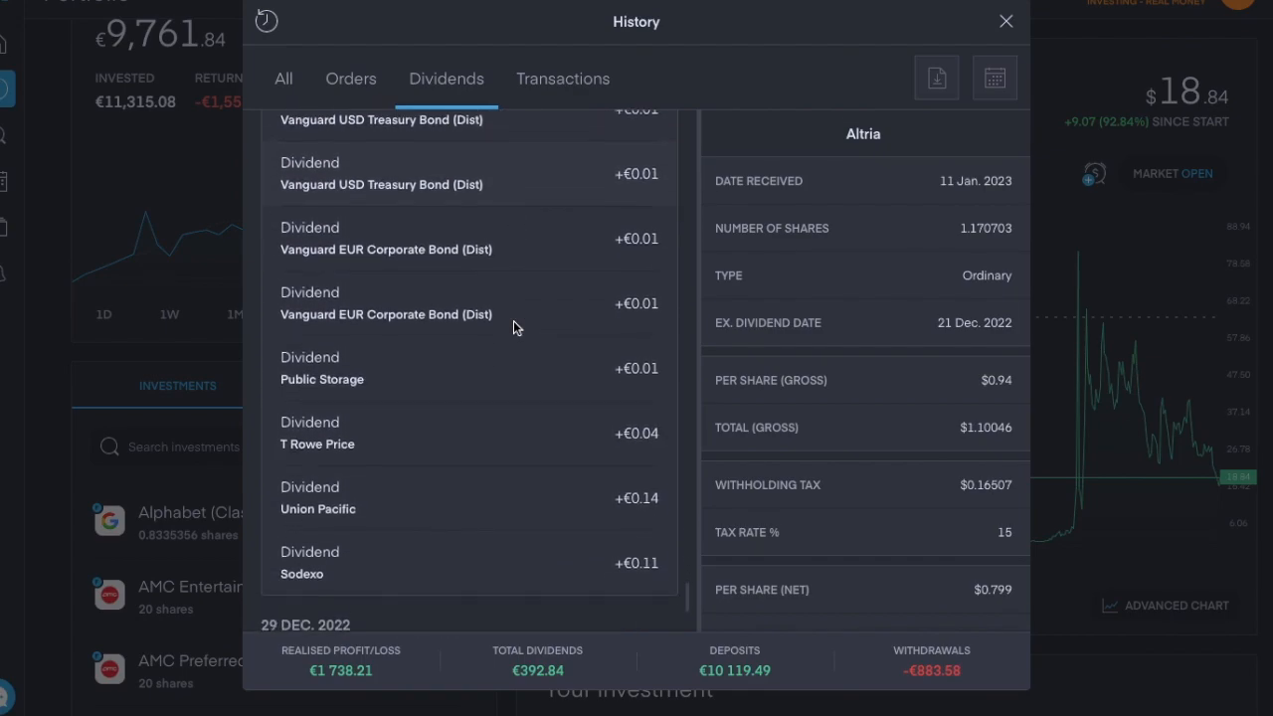
scroll(513, 320, "down", 1)
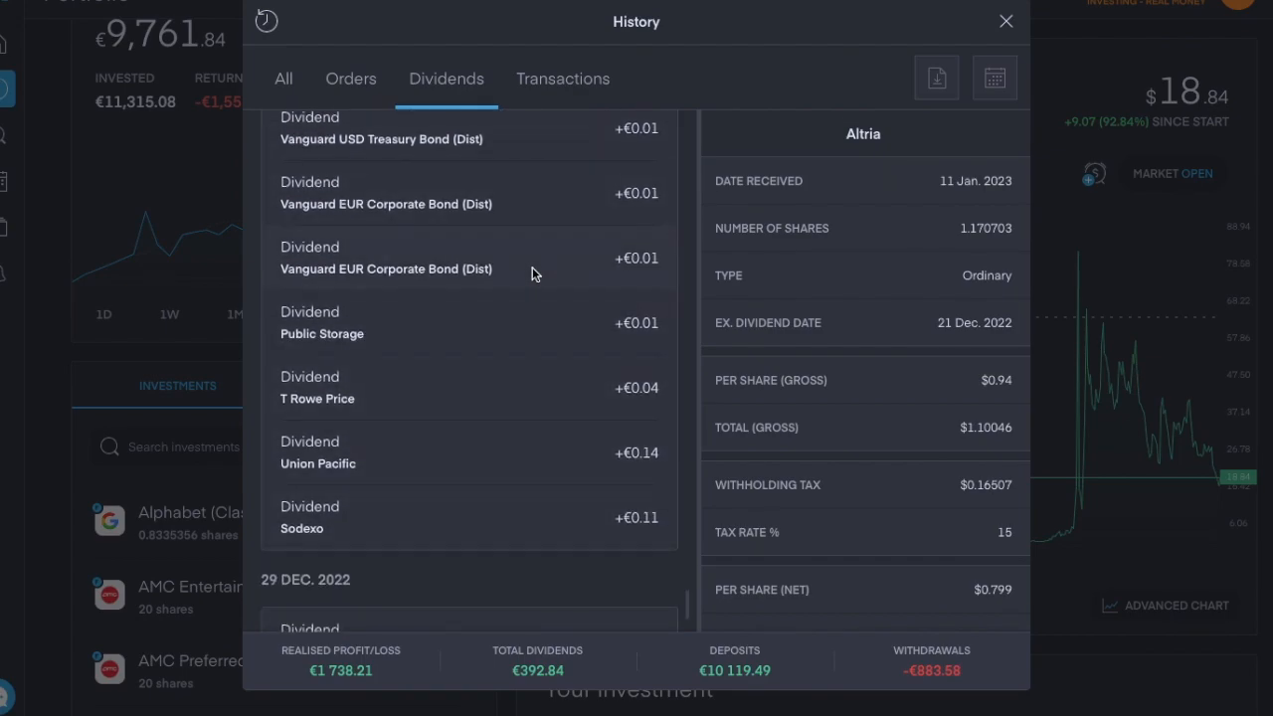
scroll(532, 267, "up", 2)
scroll(532, 267, "up", 2)
scroll(533, 266, "up", 2)
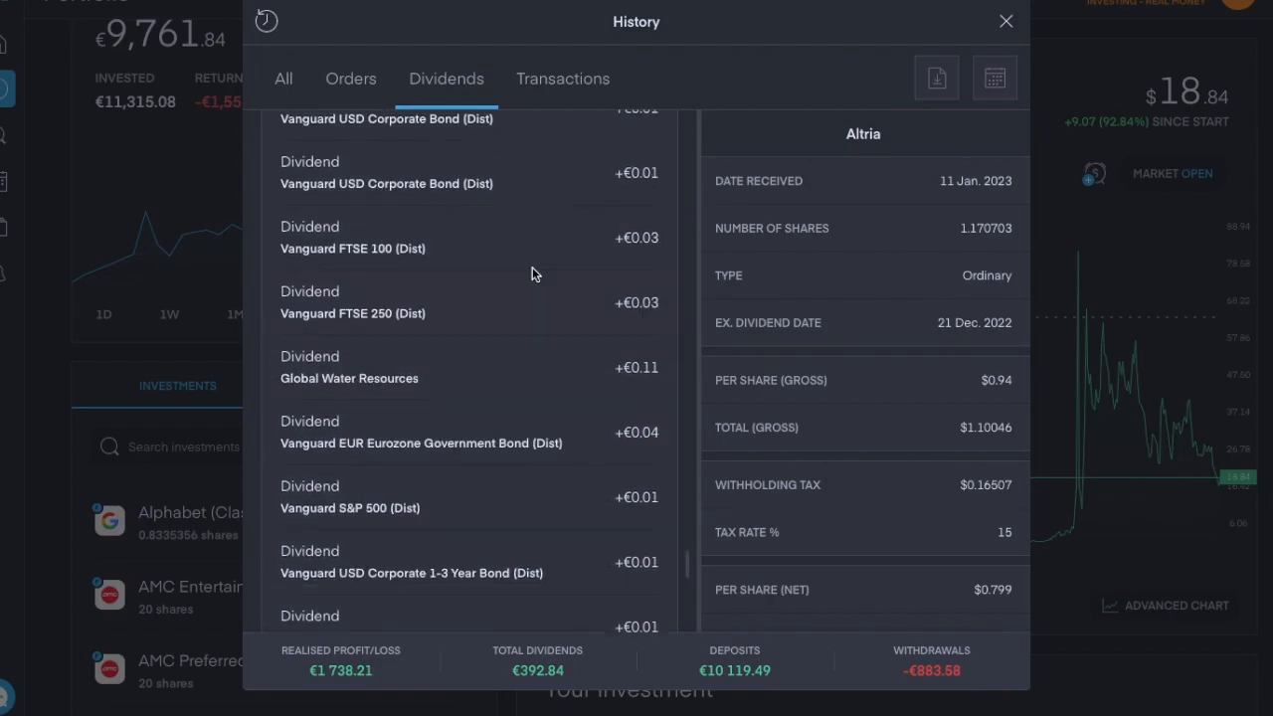
scroll(533, 266, "up", 2)
scroll(533, 266, "up", 2)
scroll(532, 267, "up", 2)
scroll(532, 266, "up", 1)
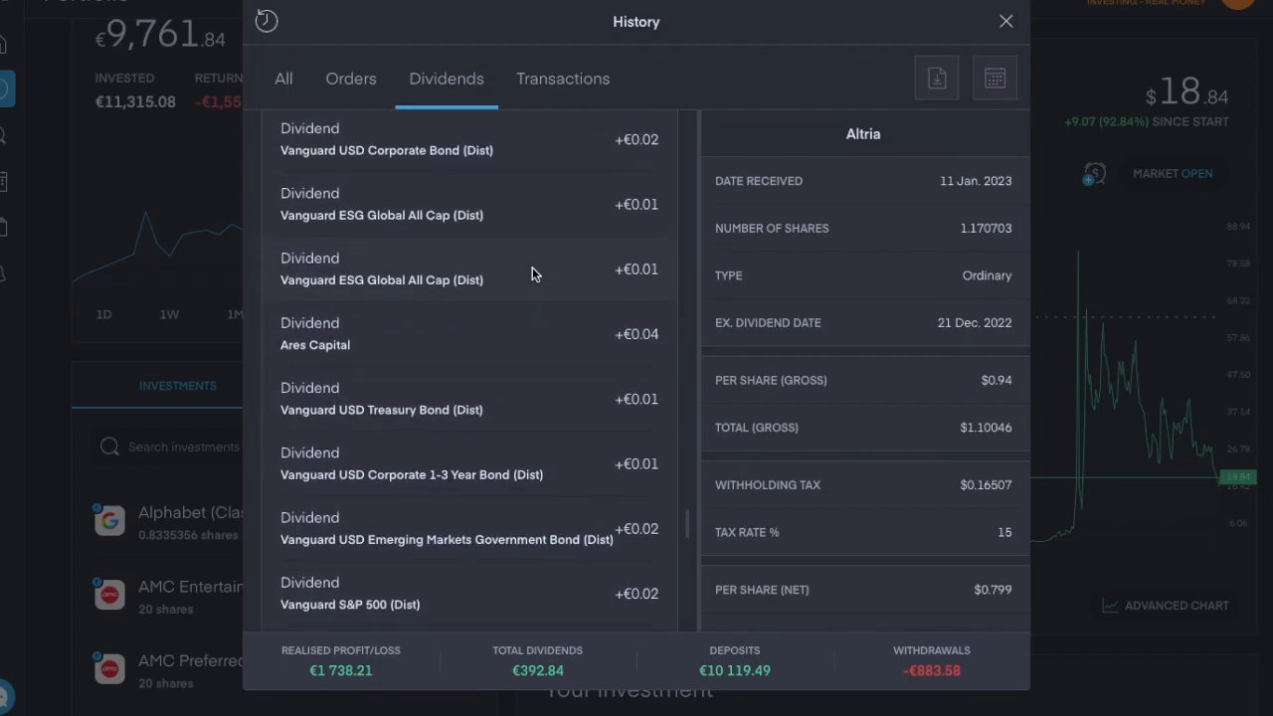
scroll(533, 267, "up", 2)
scroll(532, 267, "up", 1)
scroll(615, 193, "up", 3)
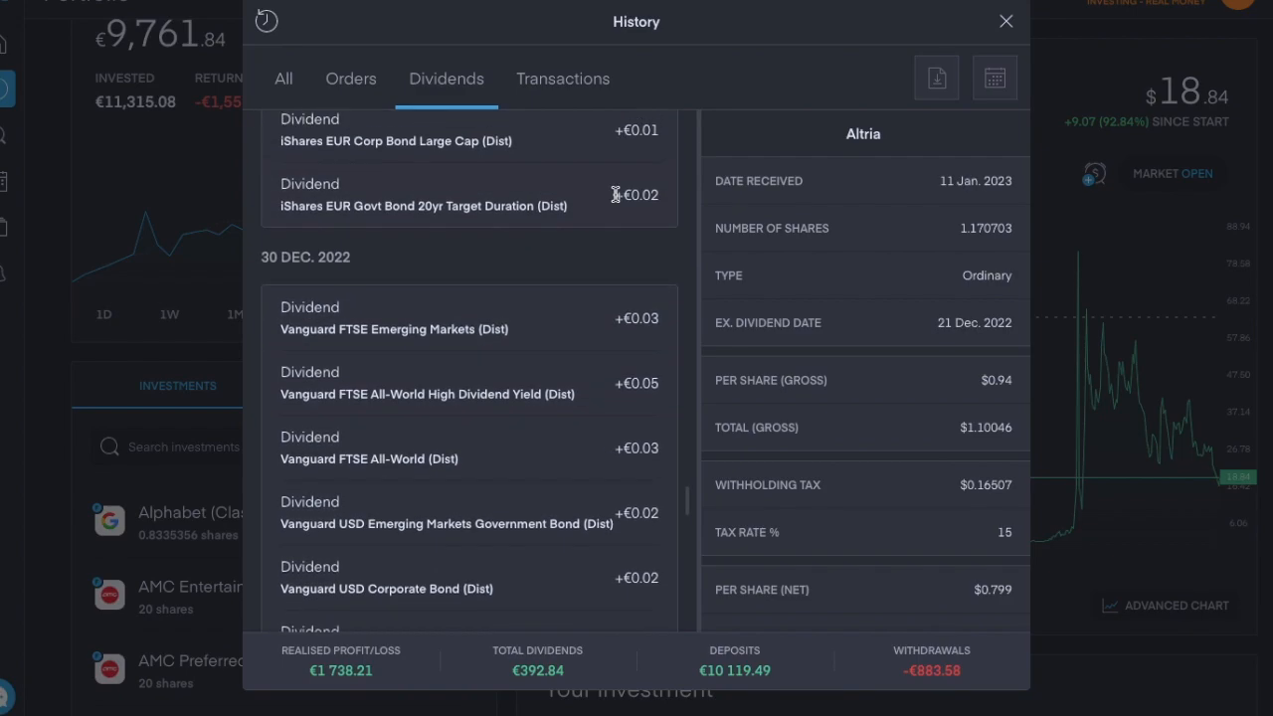
scroll(602, 235, "up", 2)
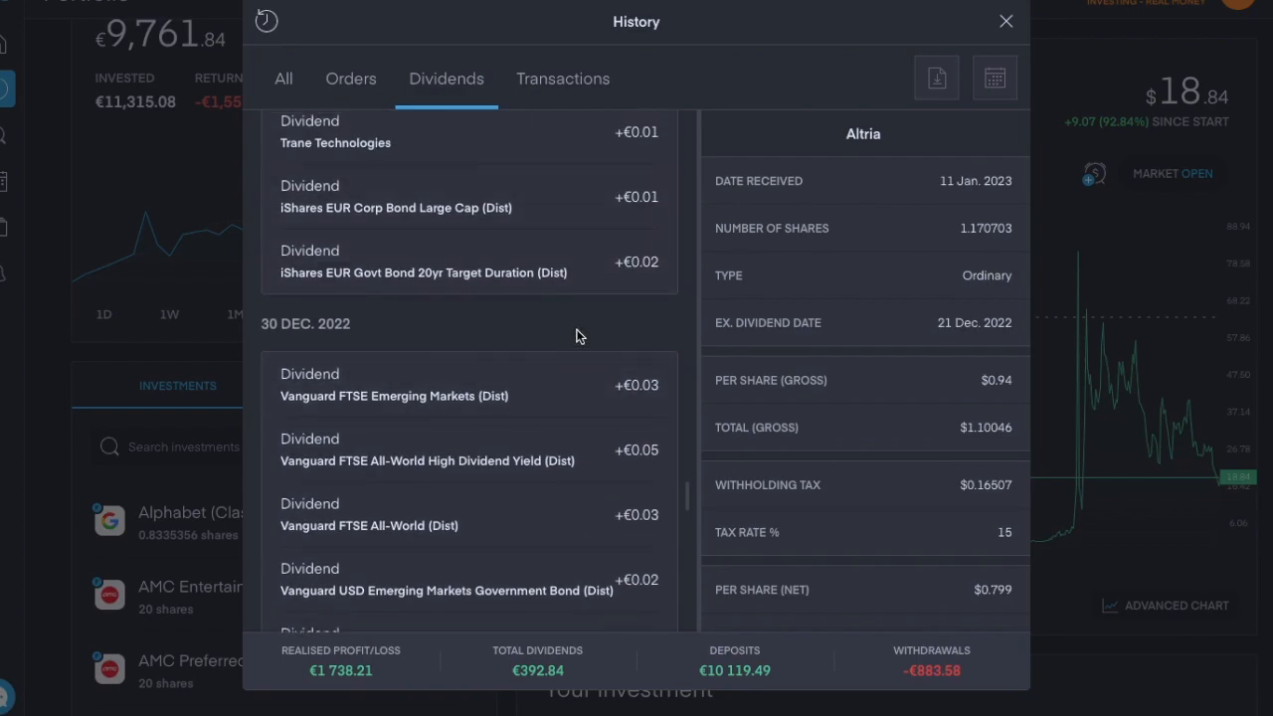
scroll(580, 336, "up", 3)
scroll(616, 209, "up", 3)
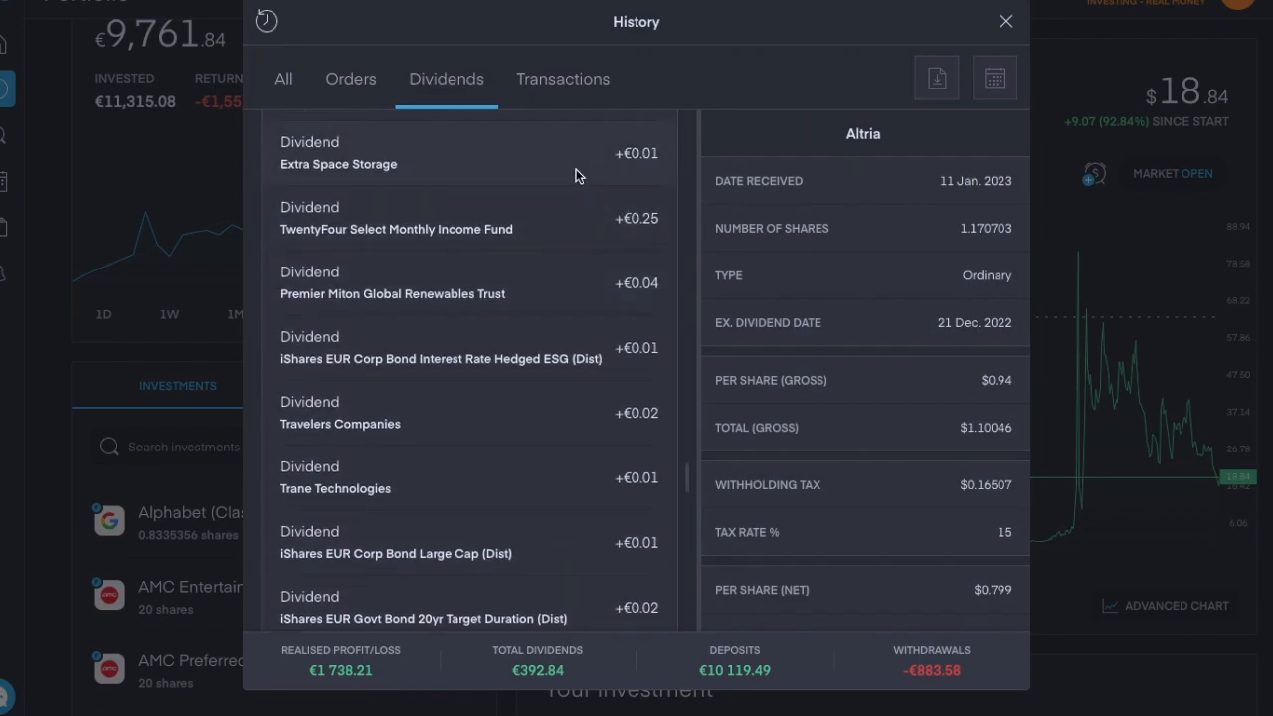
scroll(580, 176, "up", 2)
scroll(580, 177, "up", 2)
scroll(580, 176, "up", 2)
scroll(580, 176, "up", 1)
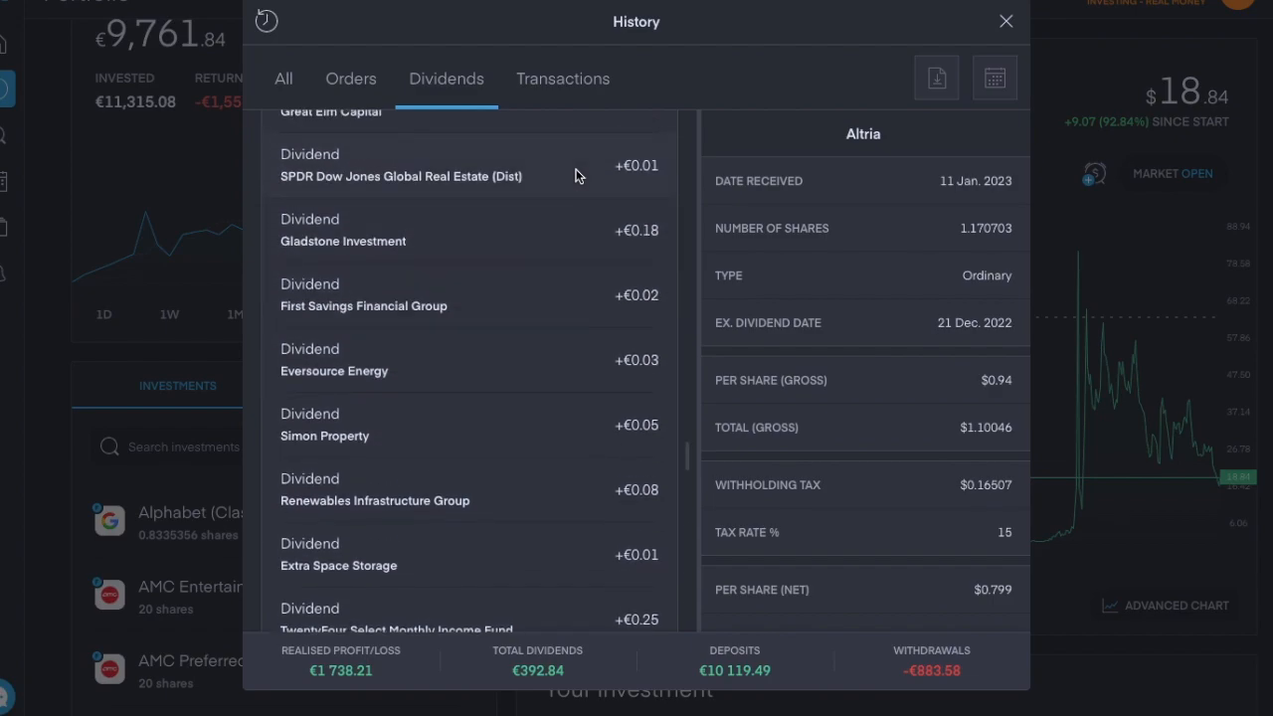
scroll(580, 176, "up", 2)
scroll(580, 176, "up", 1)
scroll(580, 176, "up", 2)
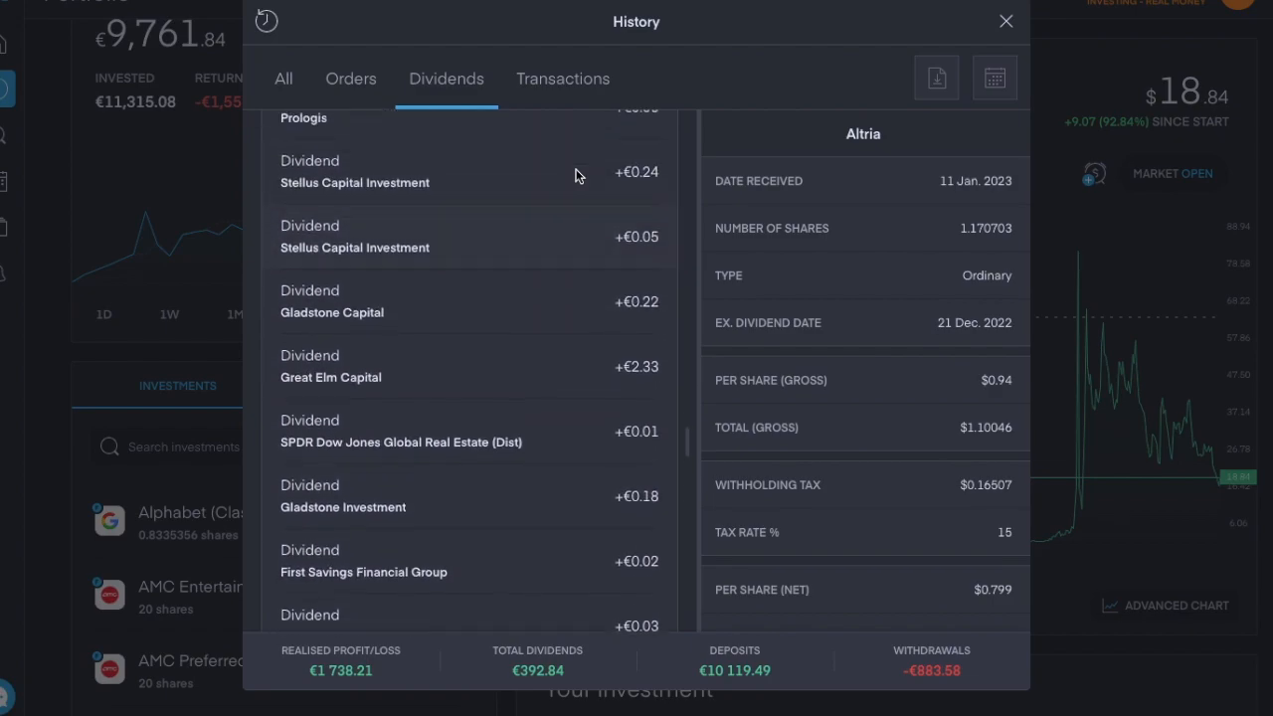
scroll(580, 176, "up", 1)
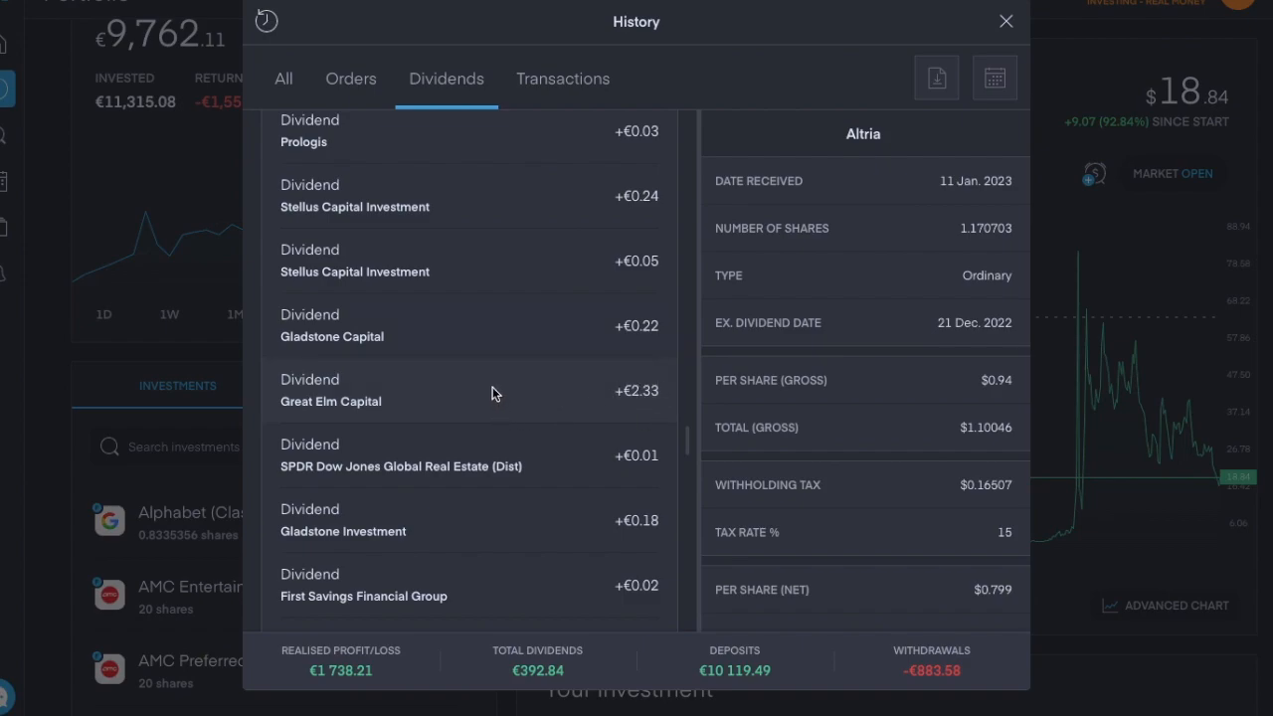
scroll(522, 257, "down", 5)
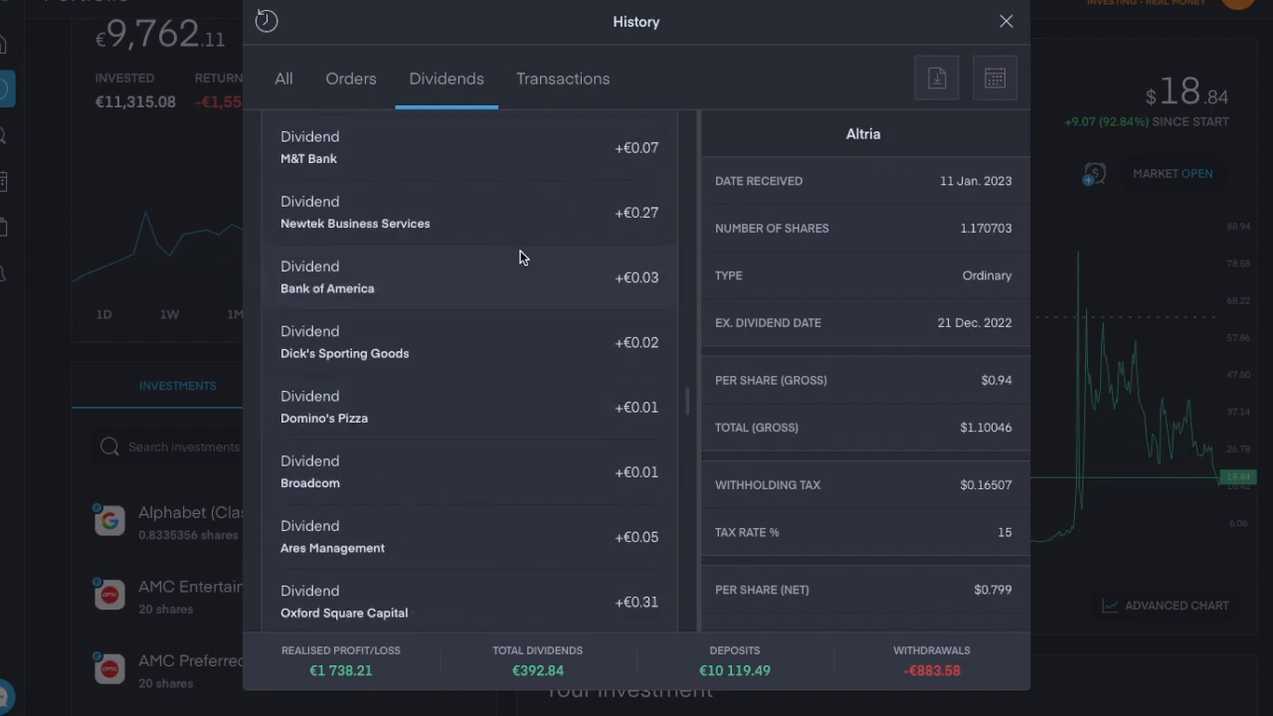
scroll(522, 257, "up", 2)
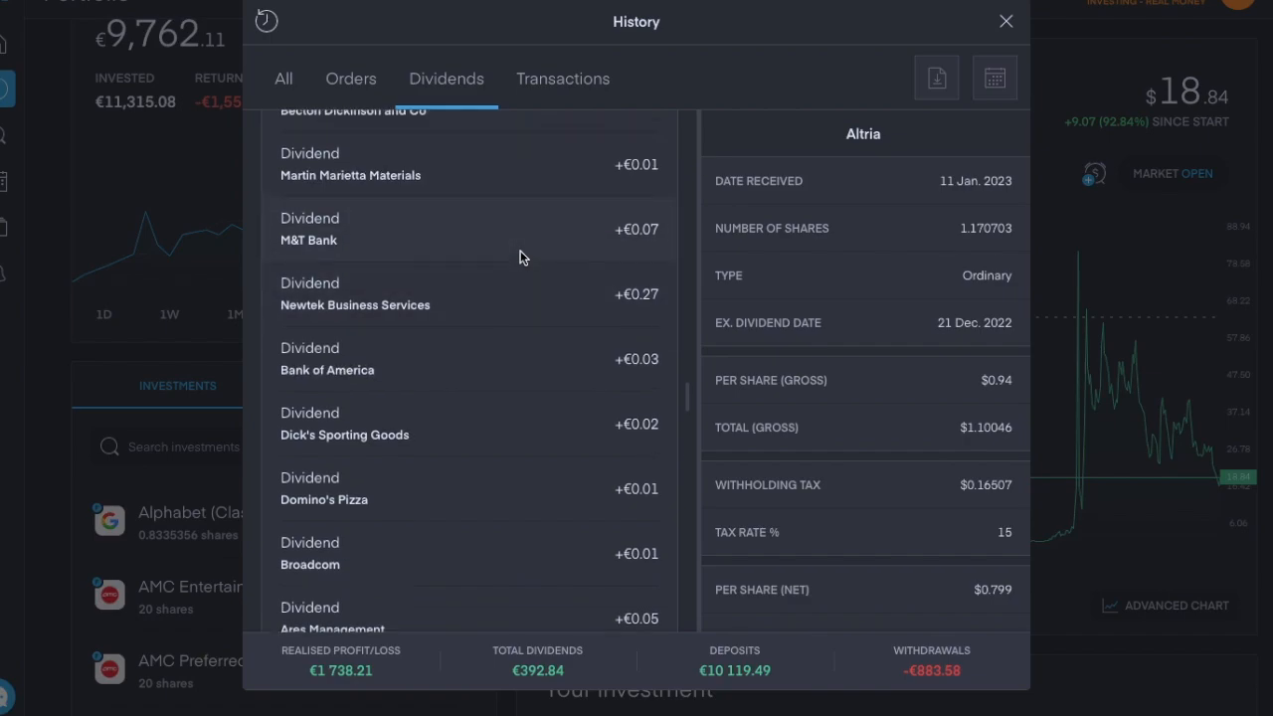
scroll(522, 257, "up", 3)
scroll(523, 257, "up", 1)
scroll(522, 257, "up", 1)
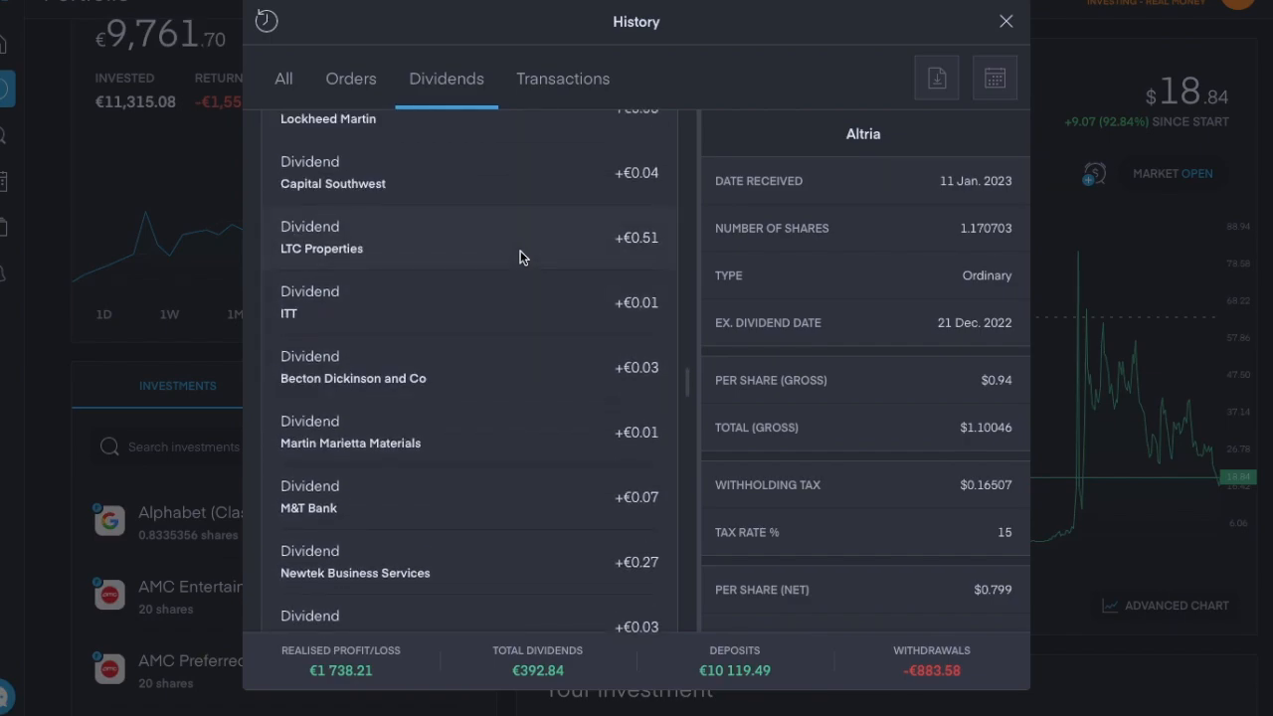
scroll(523, 257, "up", 1)
scroll(522, 256, "up", 2)
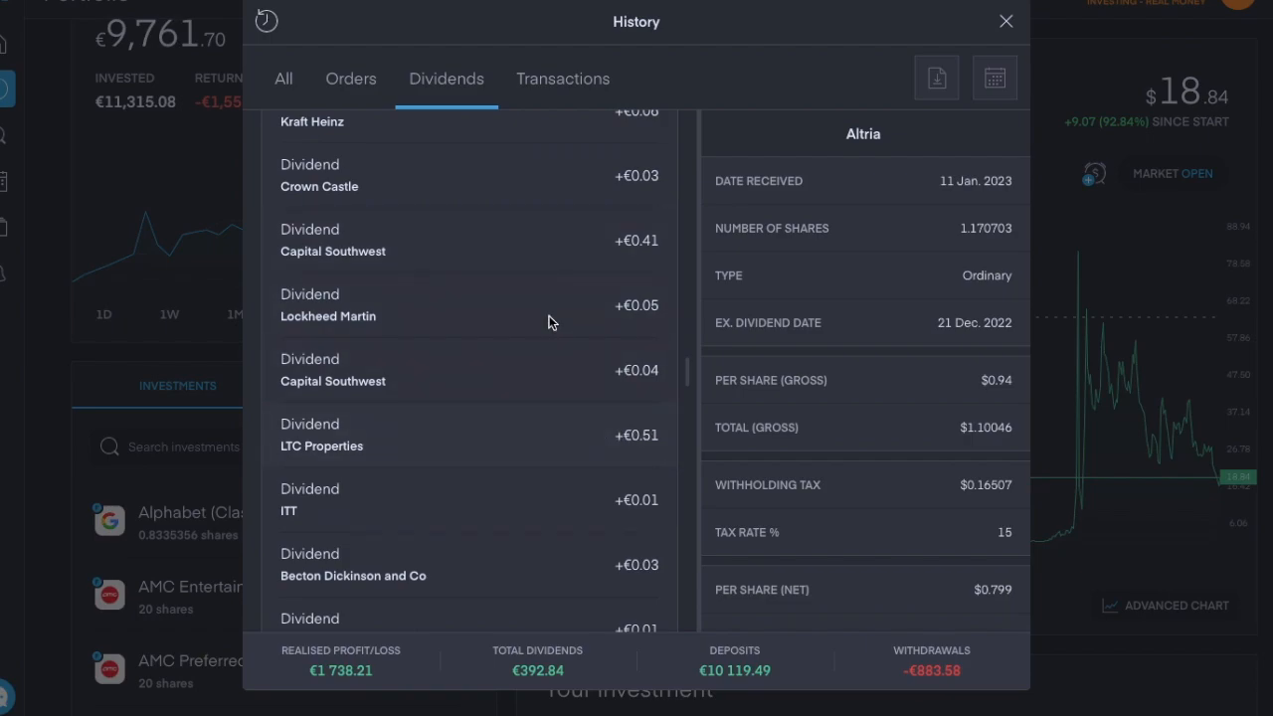
scroll(552, 320, "up", 1)
scroll(552, 320, "up", 1)
scroll(552, 320, "up", 2)
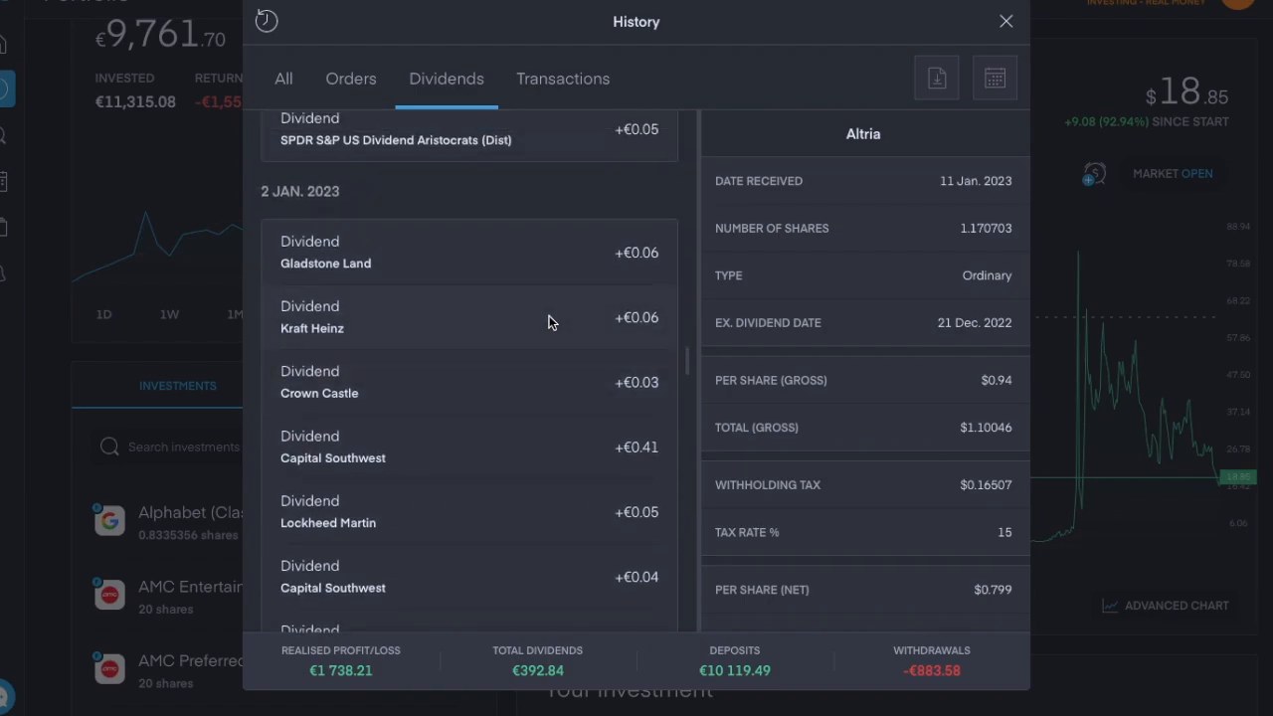
scroll(552, 320, "up", 2)
scroll(553, 320, "up", 2)
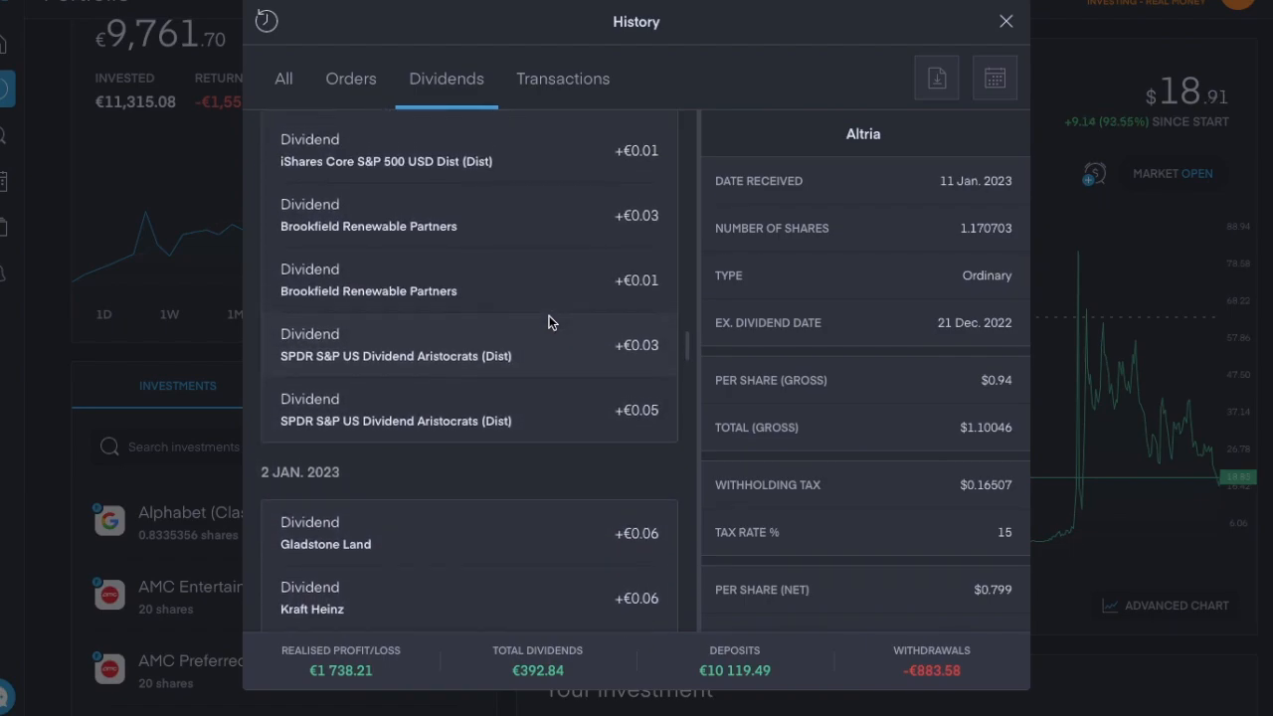
scroll(552, 321, "up", 2)
scroll(552, 320, "up", 1)
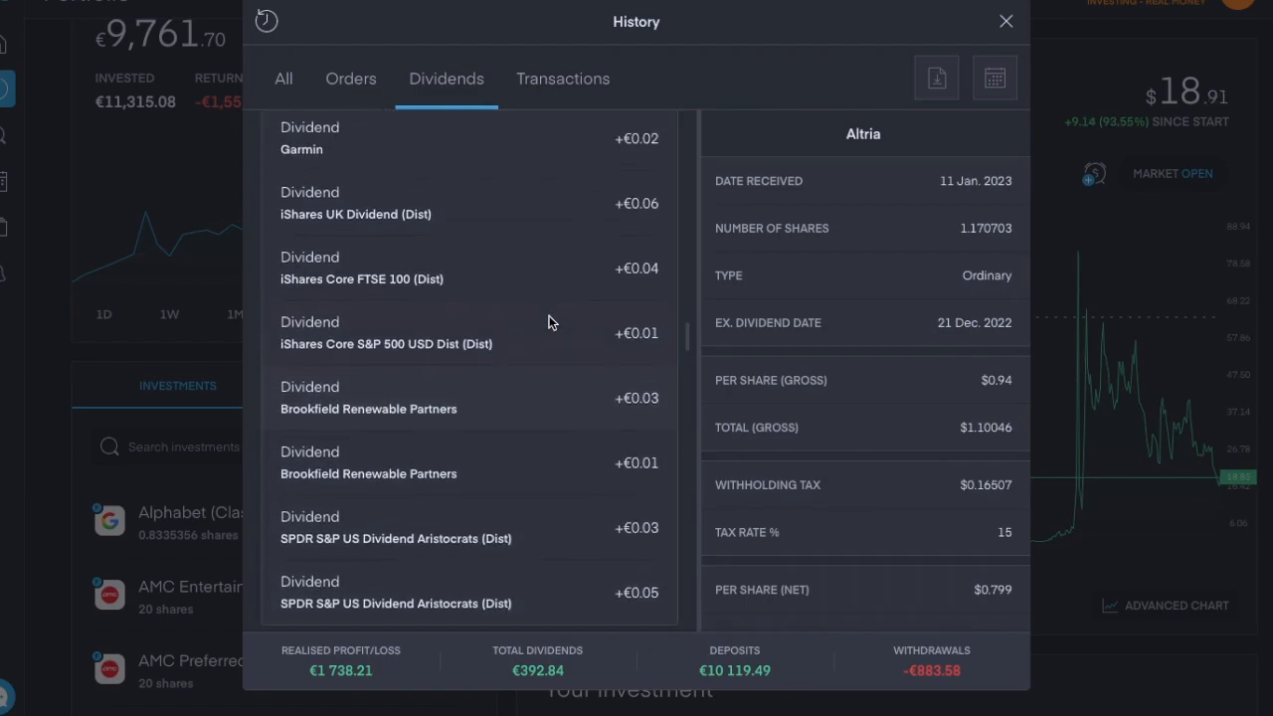
scroll(552, 320, "up", 2)
scroll(552, 321, "up", 1)
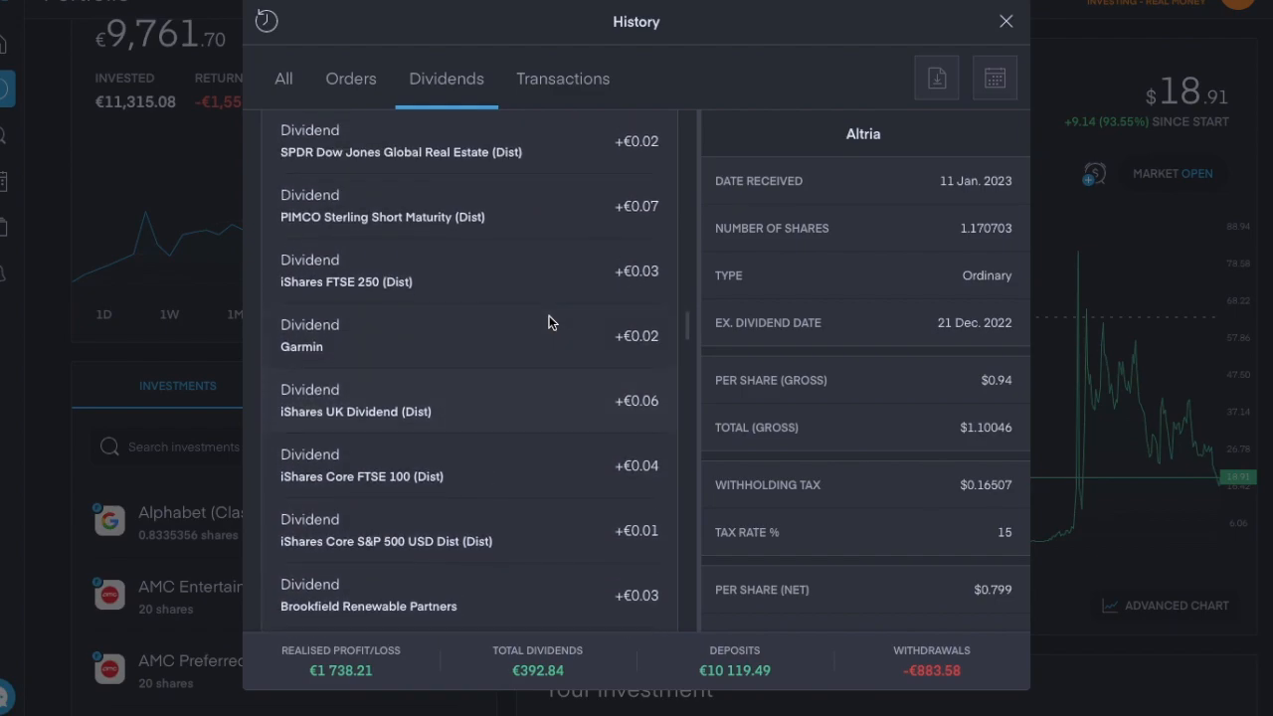
scroll(552, 320, "up", 1)
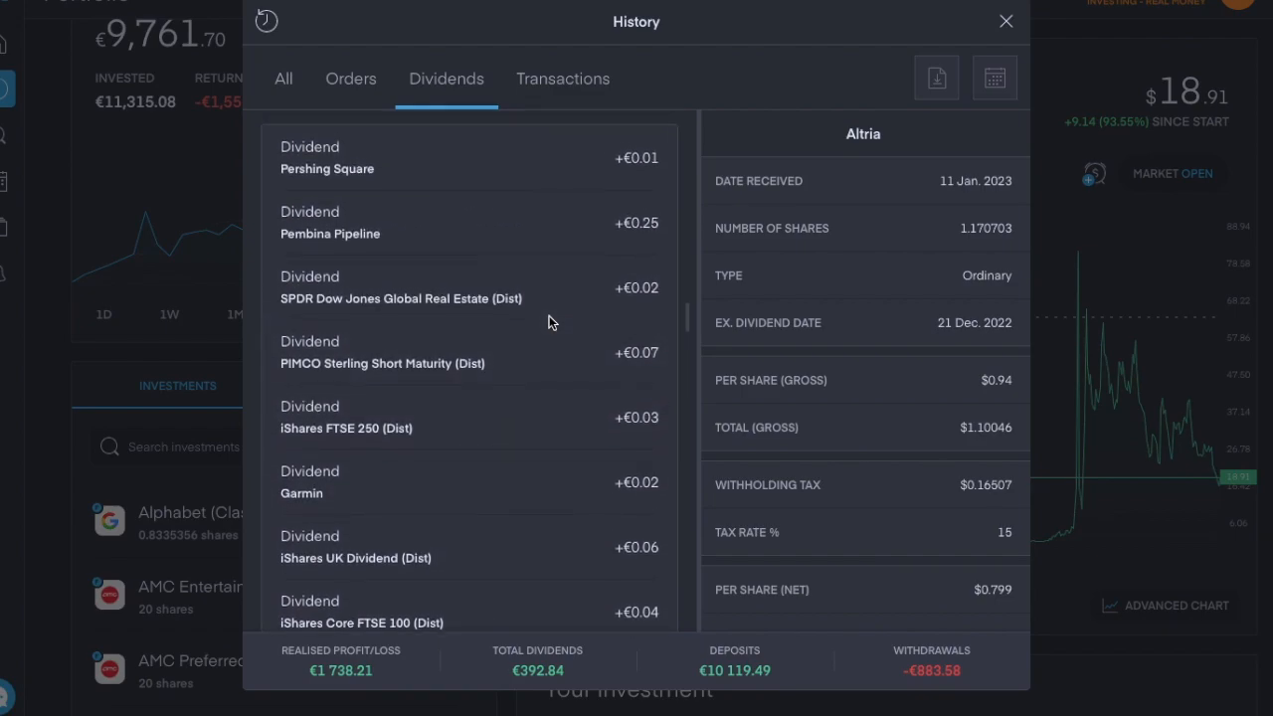
scroll(552, 320, "up", 1)
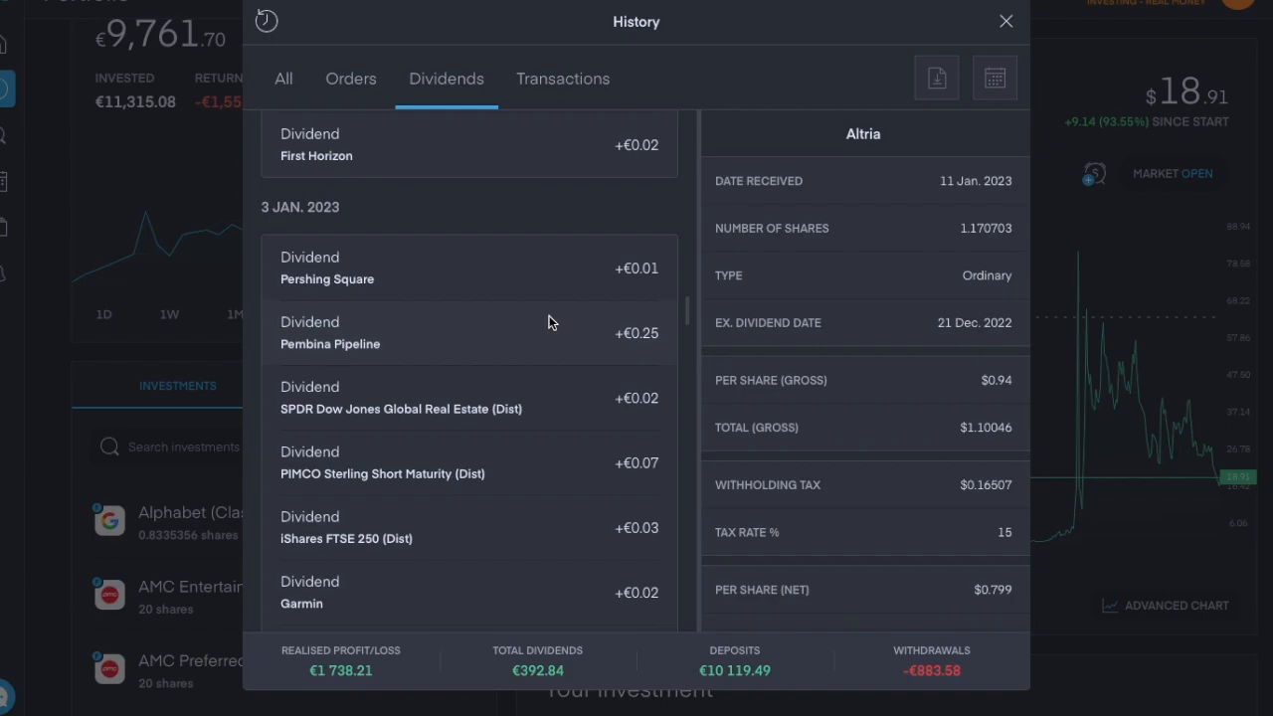
scroll(552, 320, "up", 2)
scroll(552, 321, "up", 1)
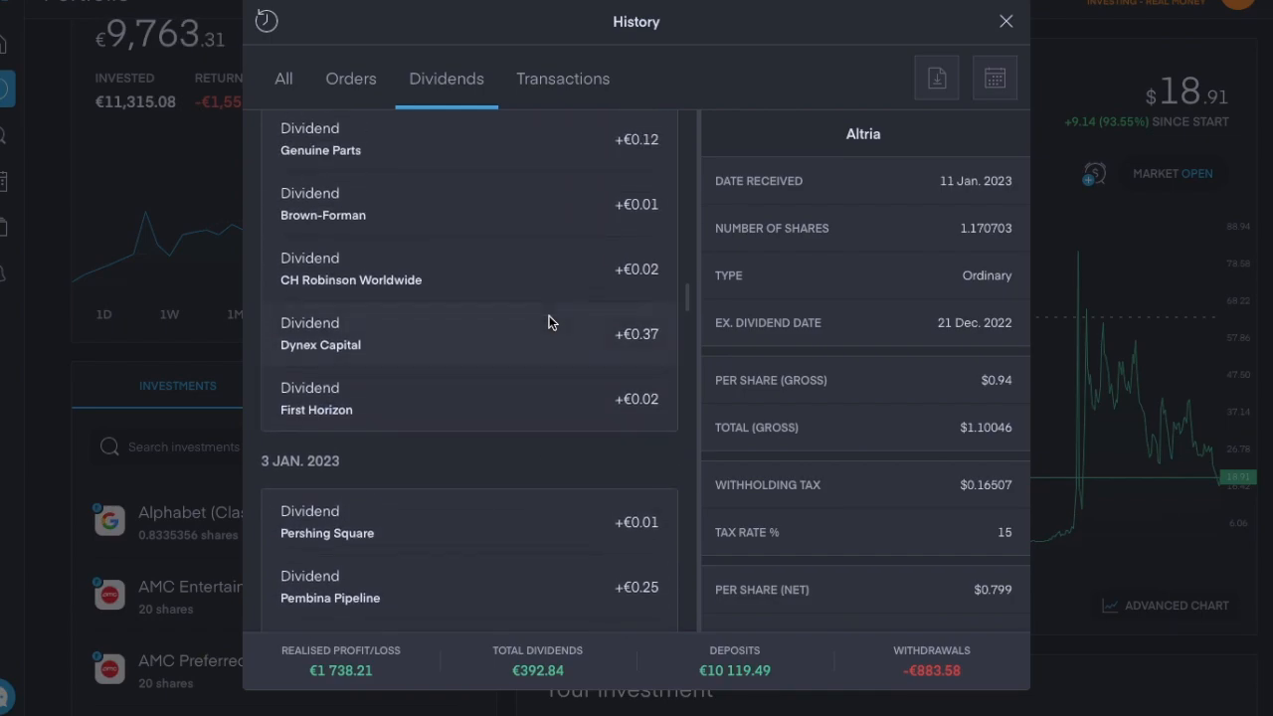
scroll(553, 320, "up", 1)
scroll(552, 321, "up", 1)
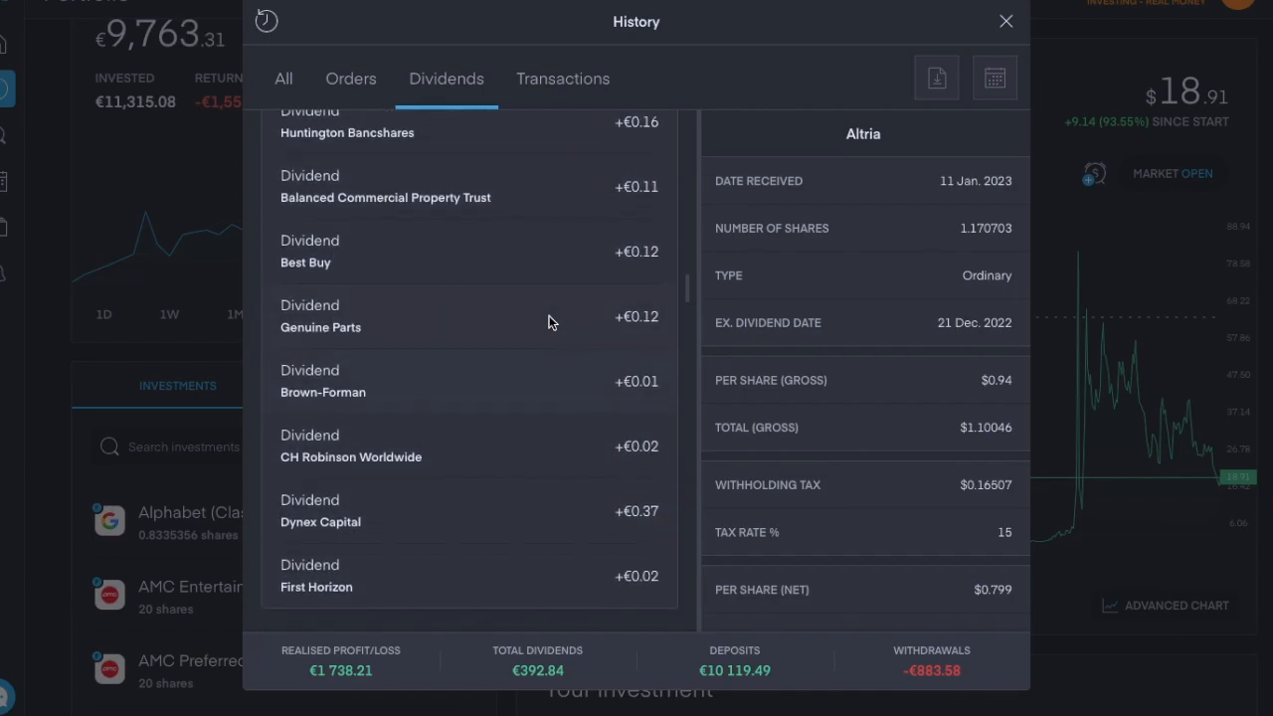
scroll(552, 320, "up", 1)
scroll(552, 321, "up", 1)
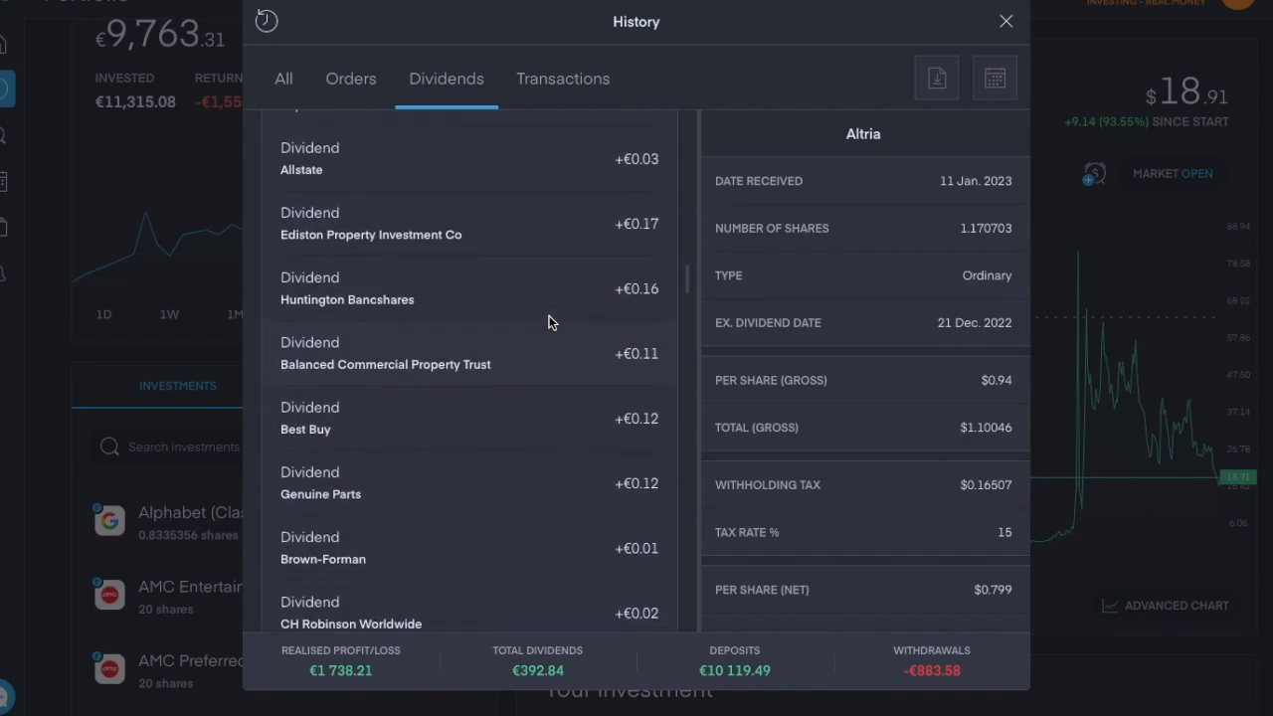
scroll(552, 320, "up", 1)
scroll(553, 325, "up", 1)
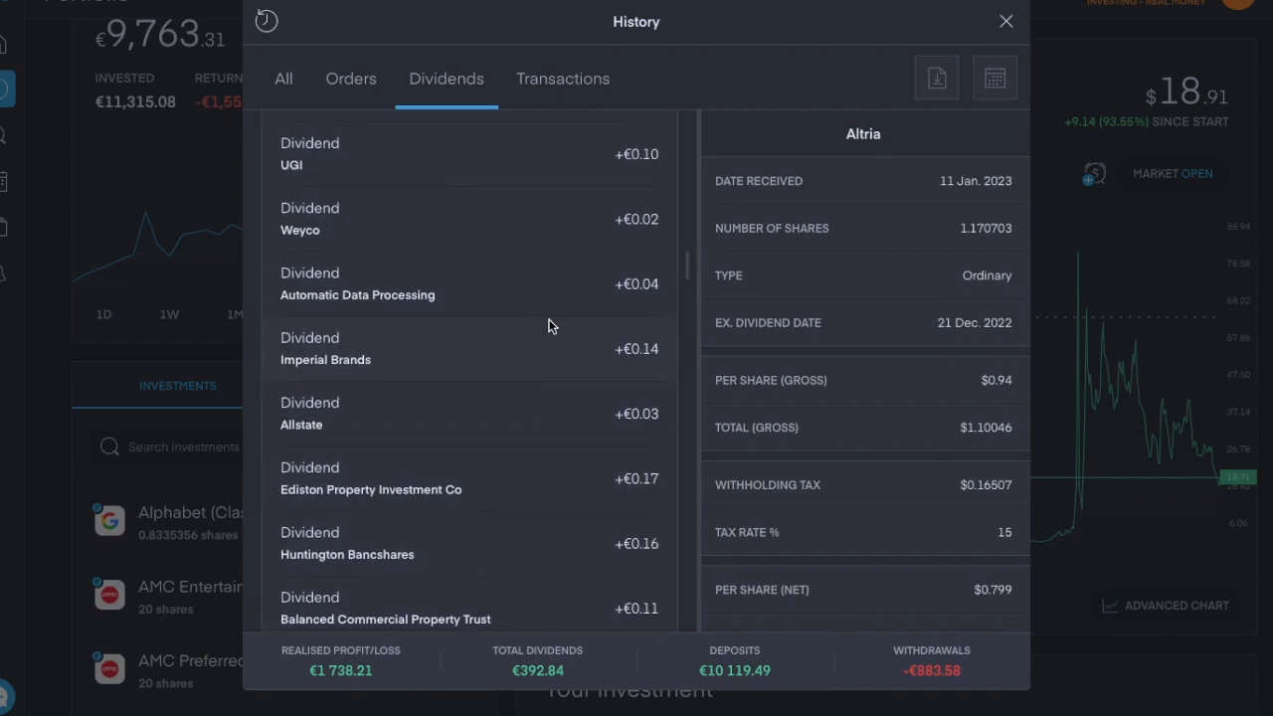
scroll(552, 326, "up", 1)
scroll(552, 326, "up", 1)
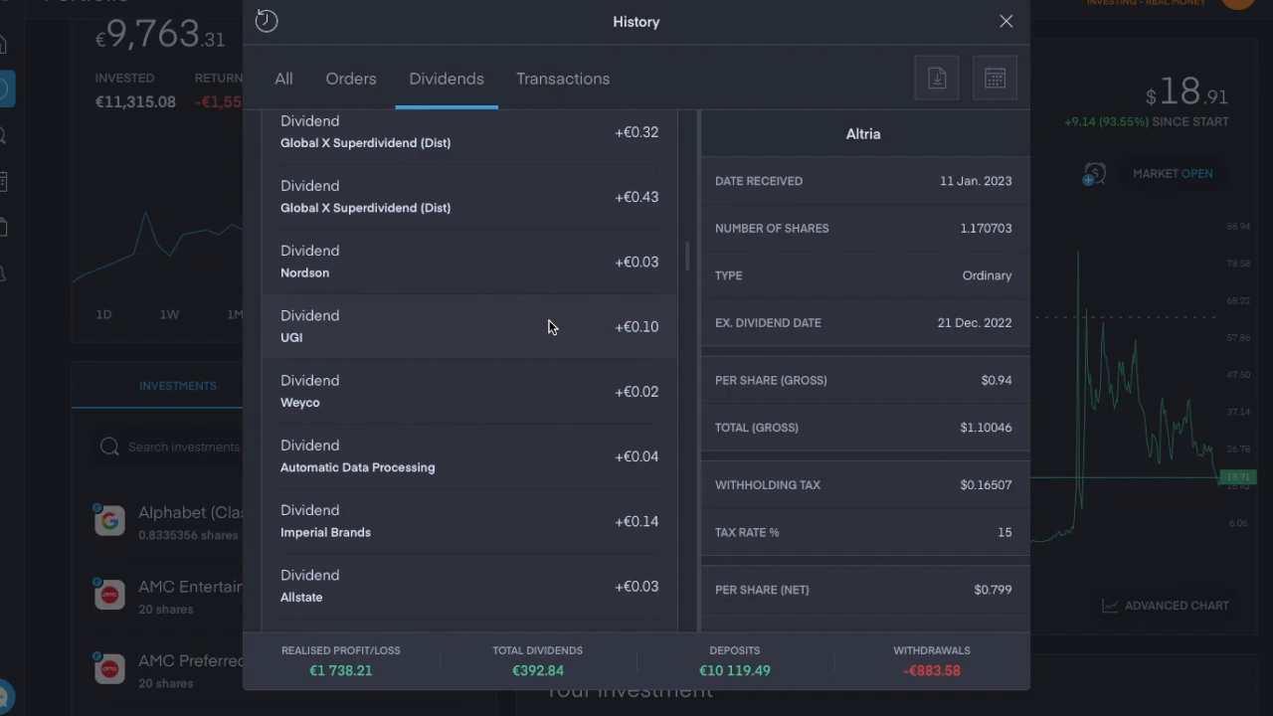
scroll(552, 325, "up", 1)
scroll(552, 325, "up", 1)
scroll(553, 325, "up", 1)
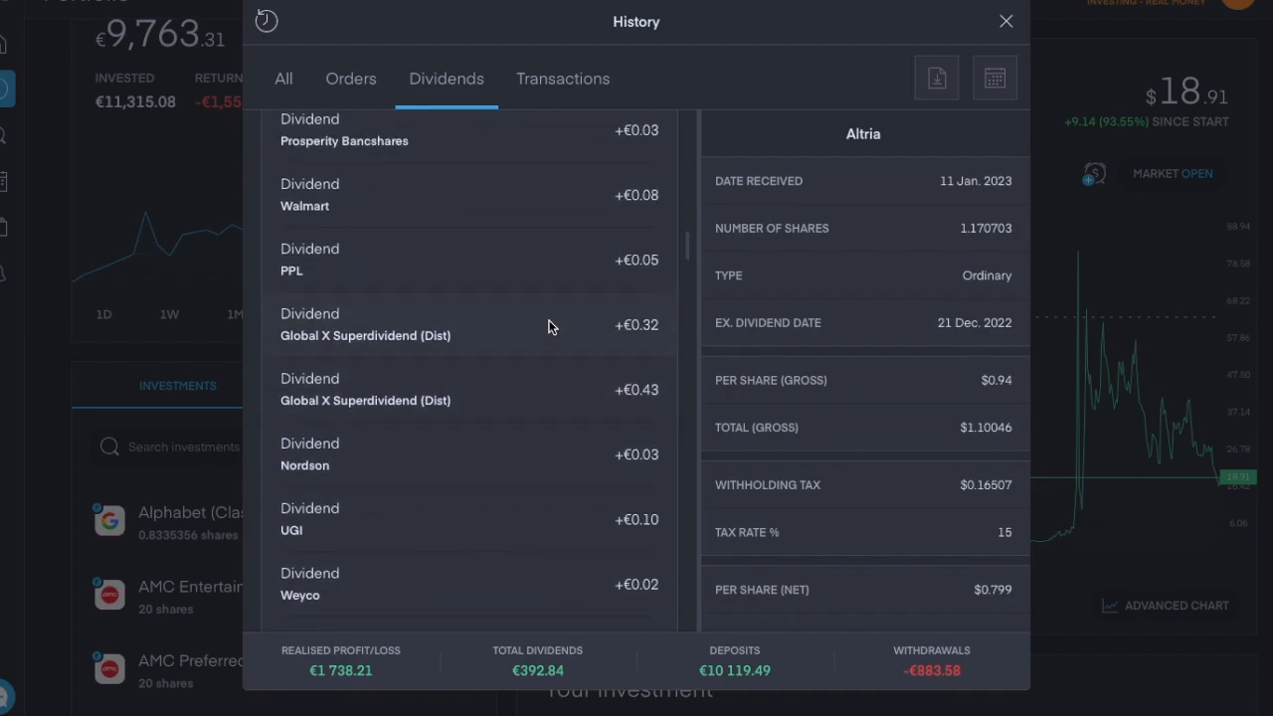
Step: Close the dividend history and return to the portfolio with the GameStop chart
left_click(1005, 21)
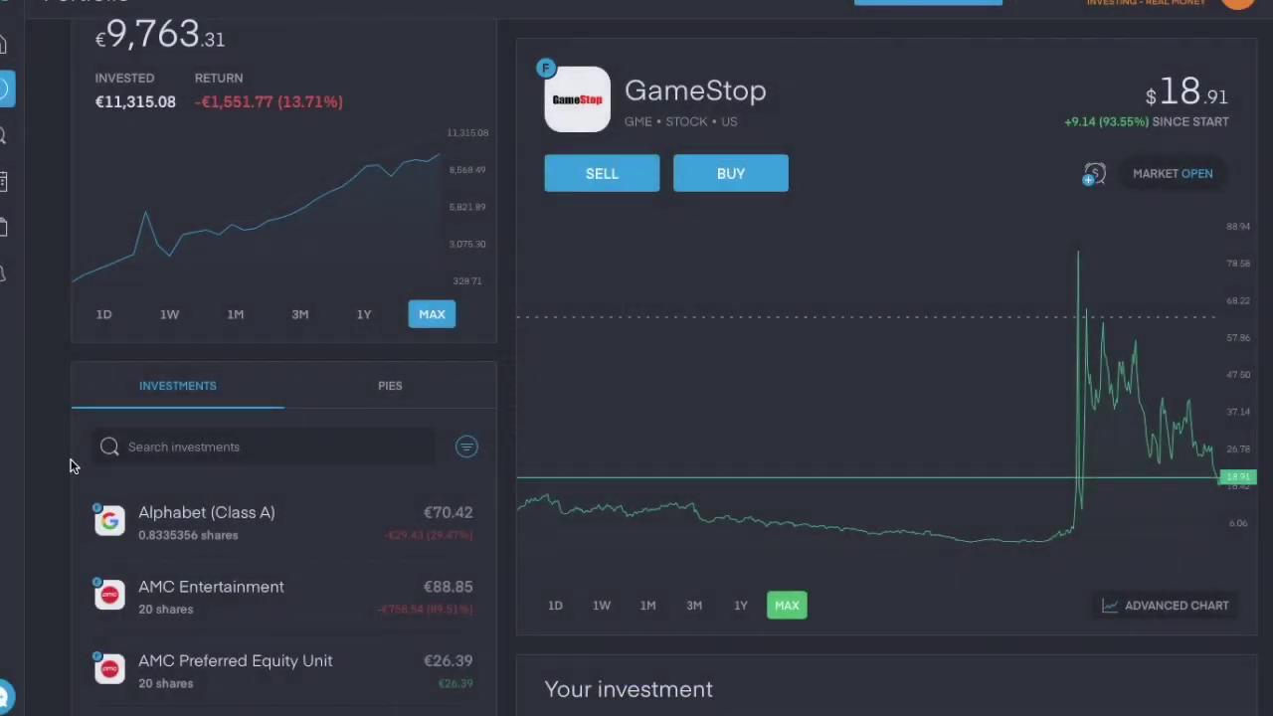
Step: Show the Monthly Payers pie's 44 holdings from the portfolio's pies list
left_click(432, 382)
scroll(294, 478, "down", 3)
scroll(293, 398, "down", 2)
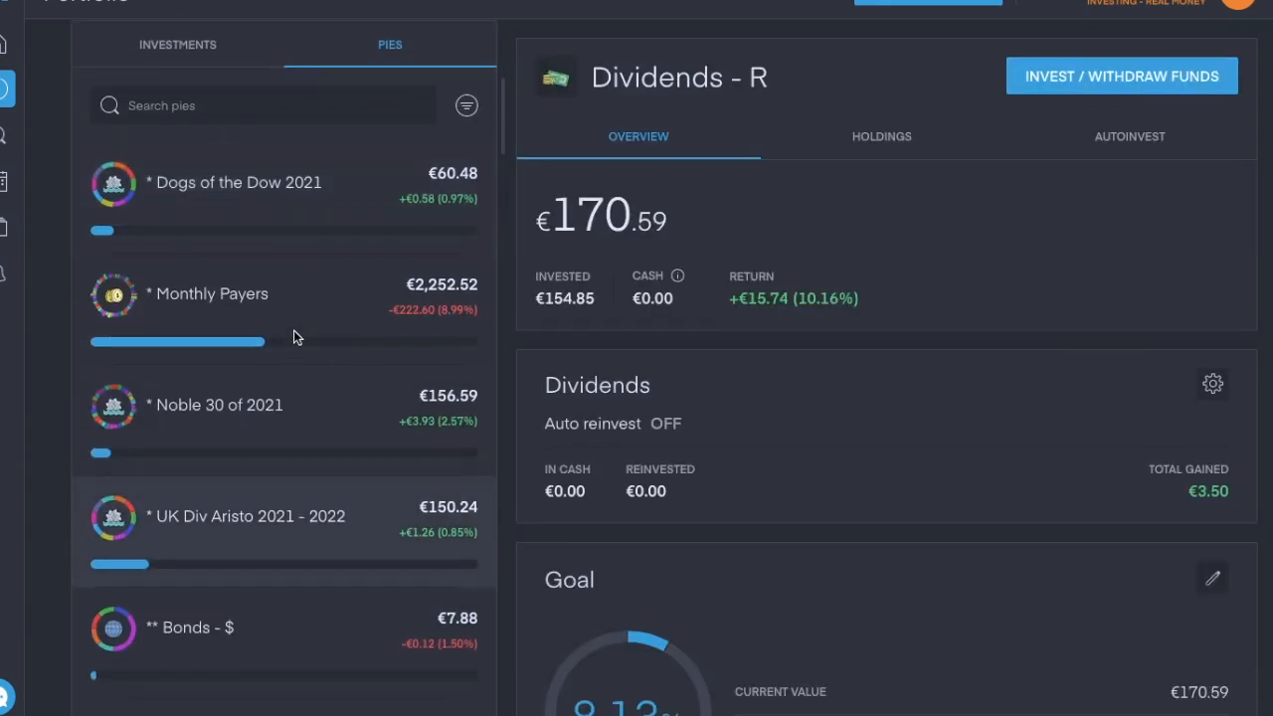
left_click(295, 318)
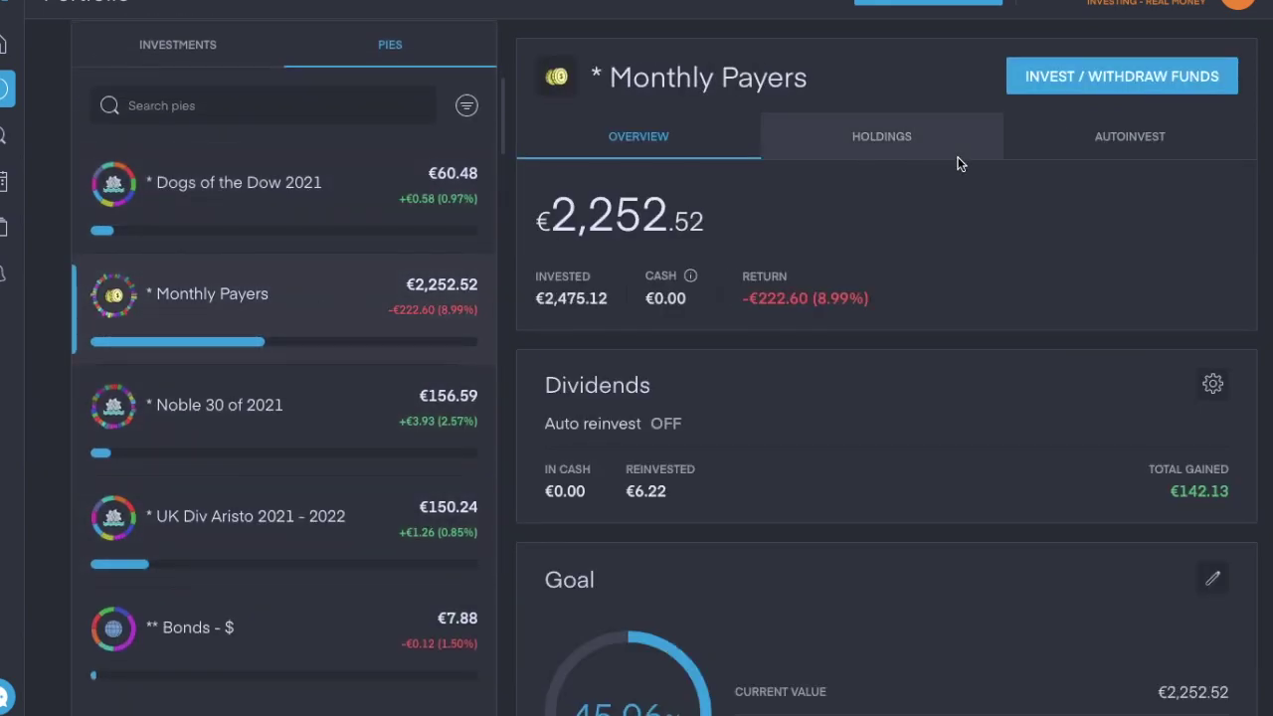
left_click(893, 143)
scroll(789, 523, "down", 3)
scroll(876, 330, "up", 1)
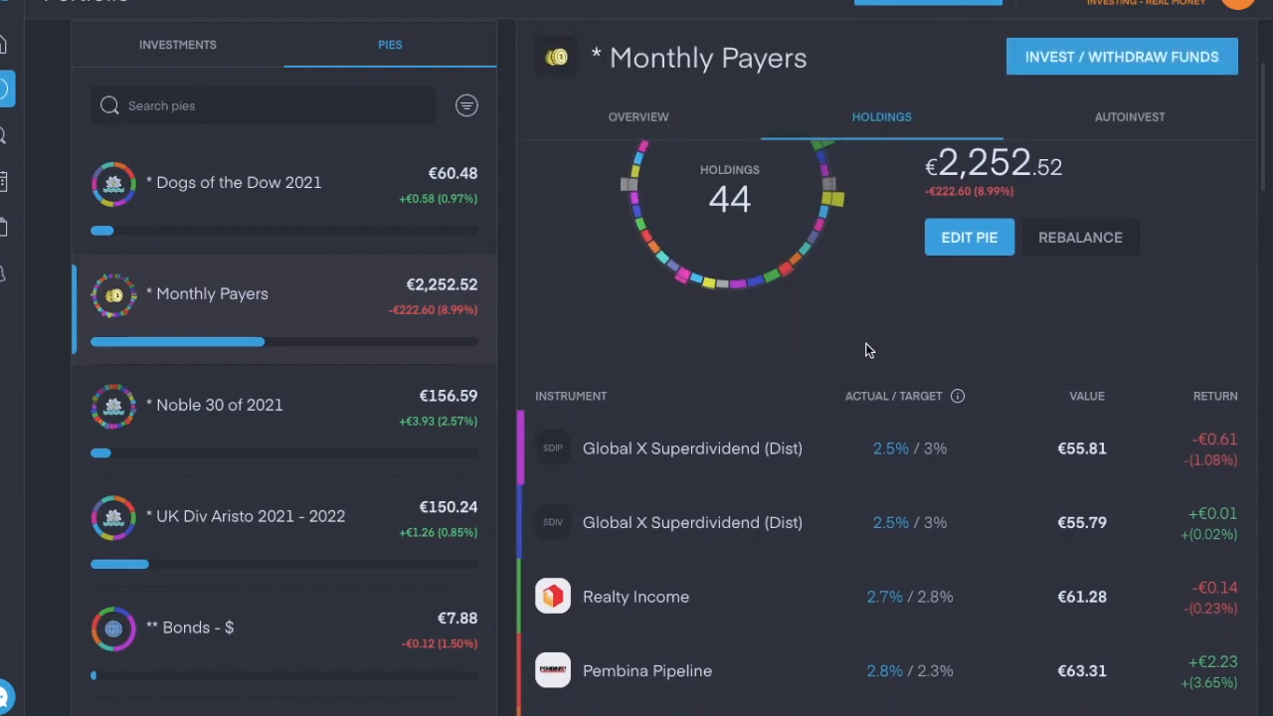
scroll(877, 330, "up", 1)
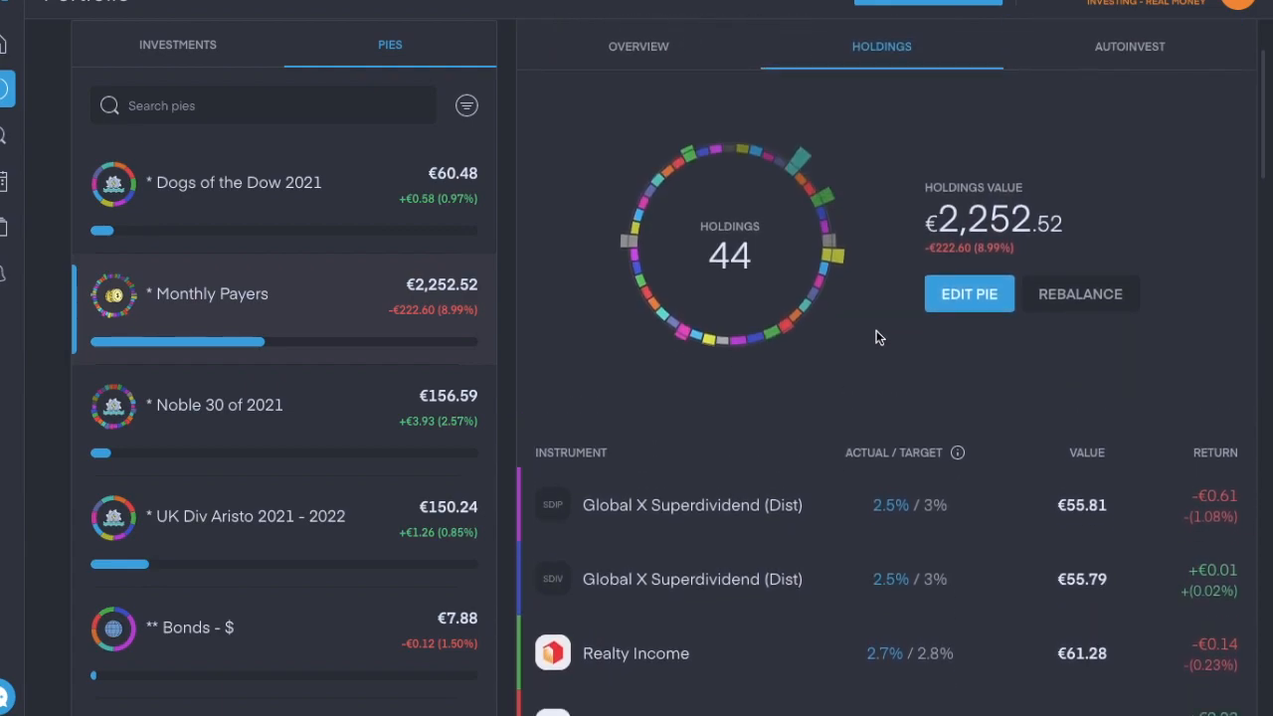
scroll(877, 331, "down", 1)
scroll(876, 331, "down", 2)
scroll(877, 330, "down", 1)
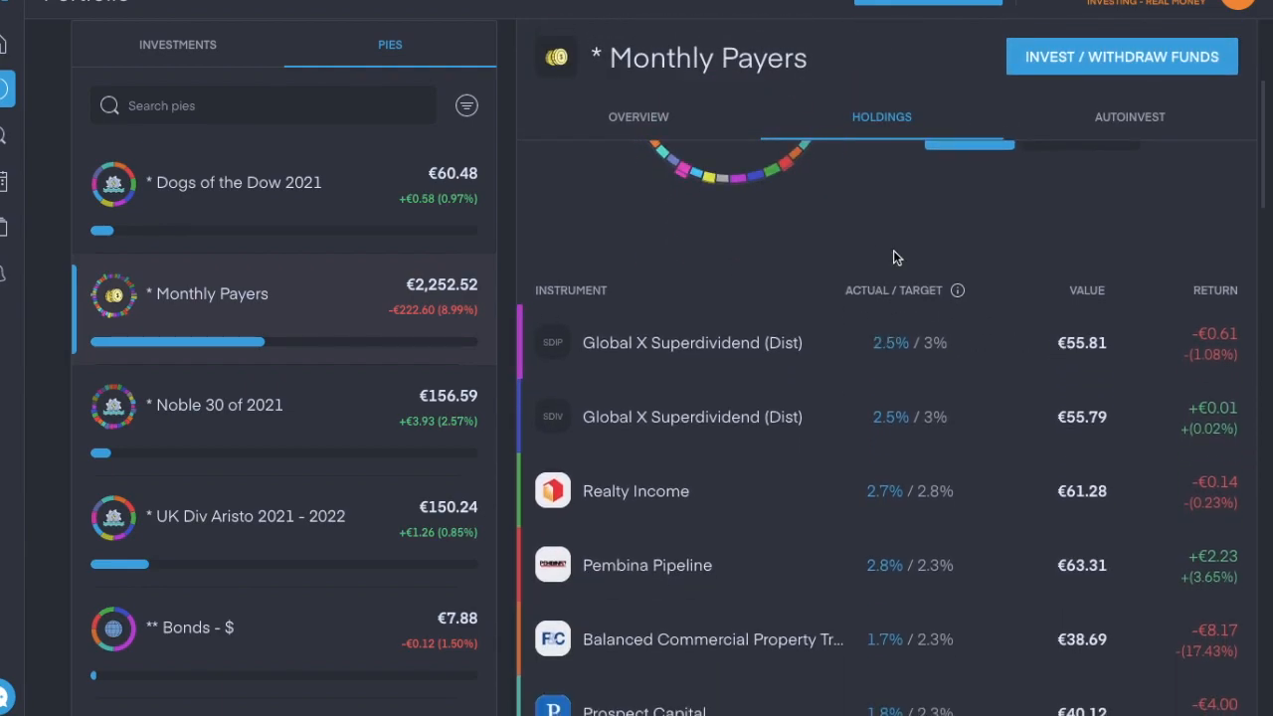
Step: Draft a €100 self-balancing deposit into Monthly Payers, then cancel it without buying
left_click(1101, 56)
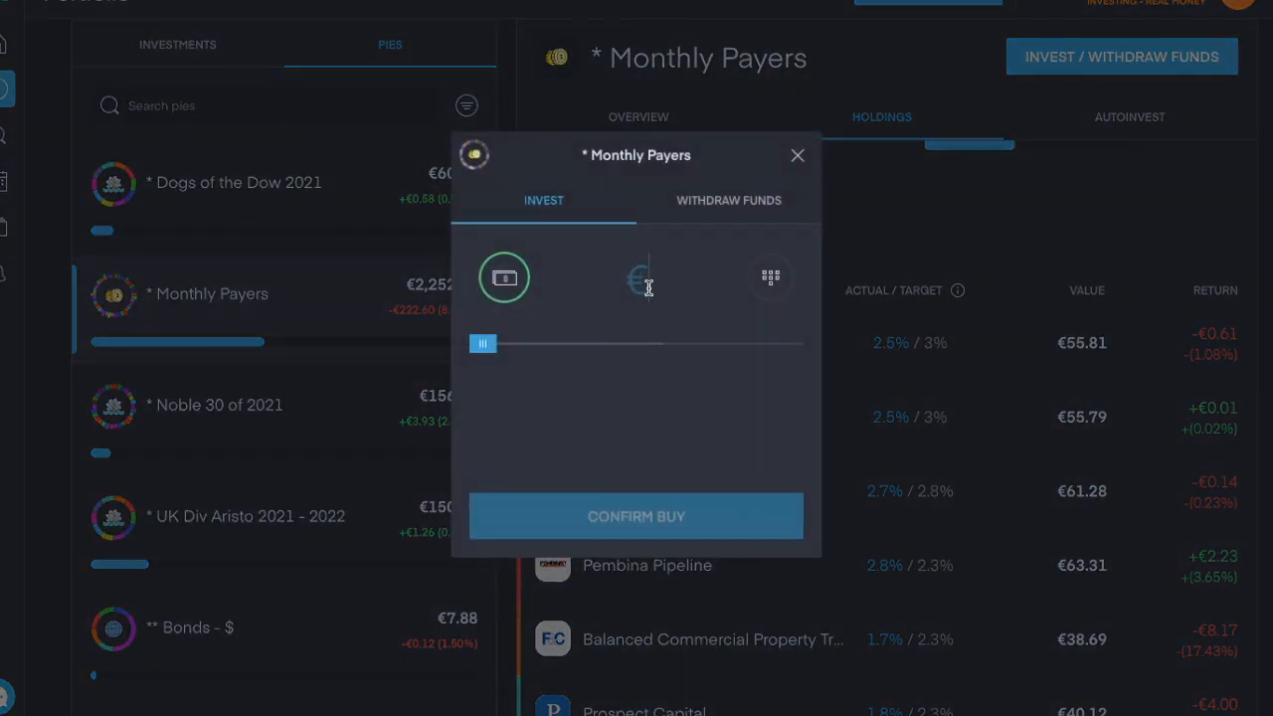
type("100")
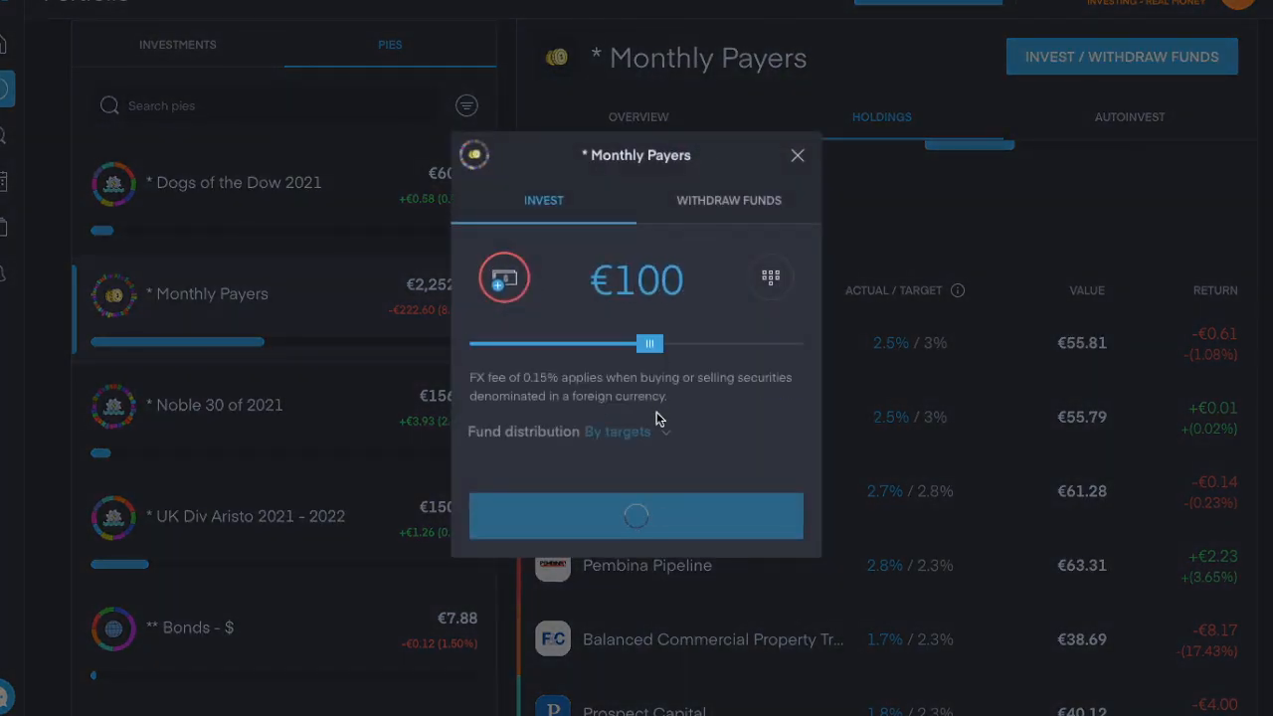
left_click(665, 367)
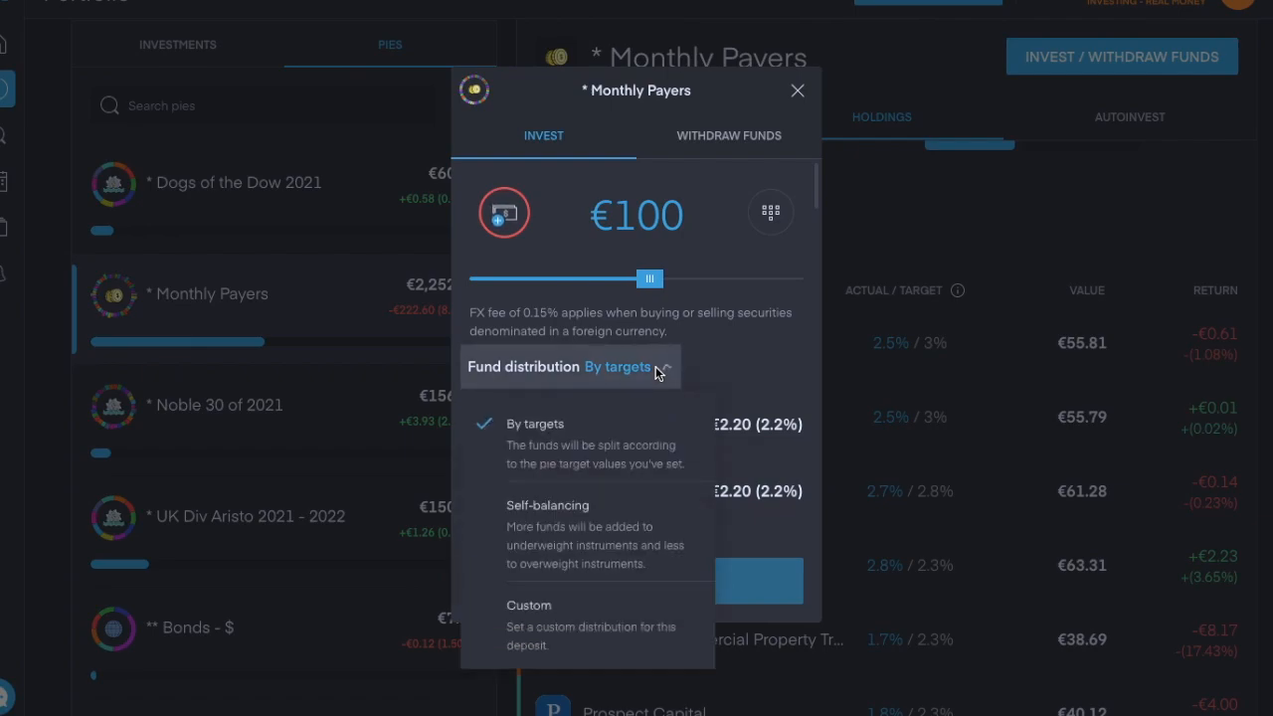
left_click(593, 557)
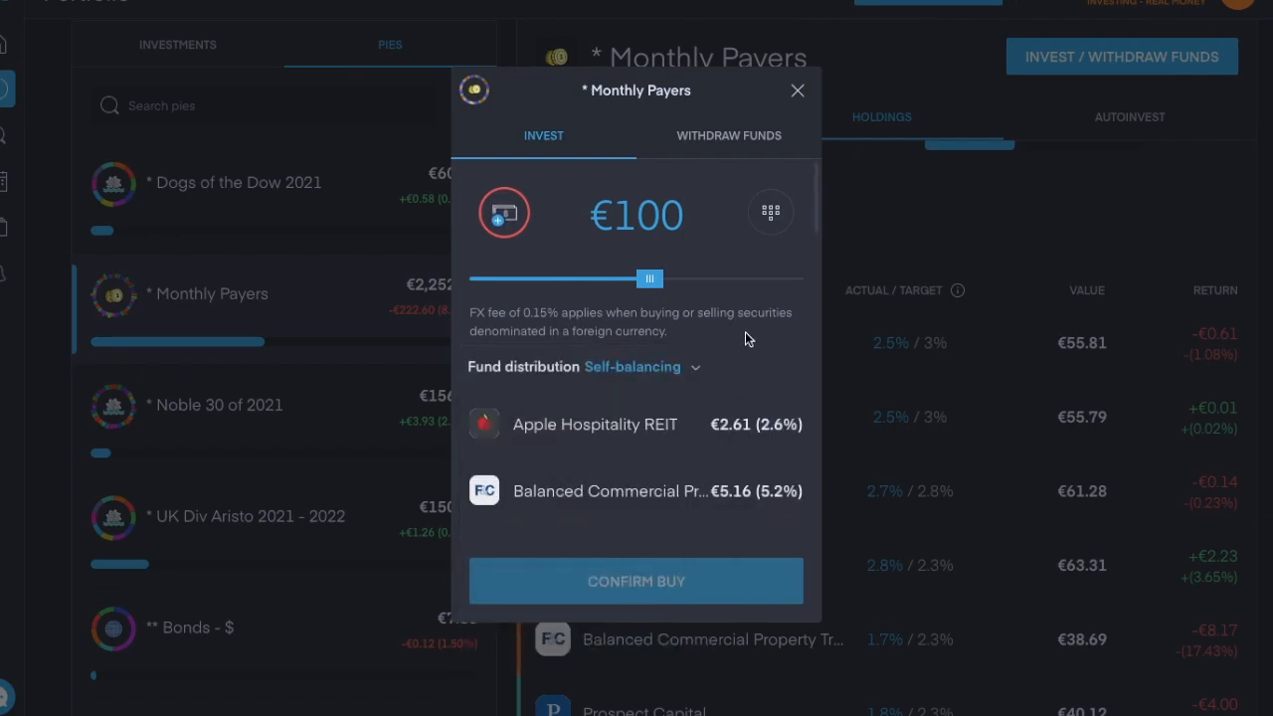
scroll(748, 339, "down", 2)
scroll(748, 339, "down", 2)
scroll(748, 338, "down", 2)
scroll(748, 338, "down", 2)
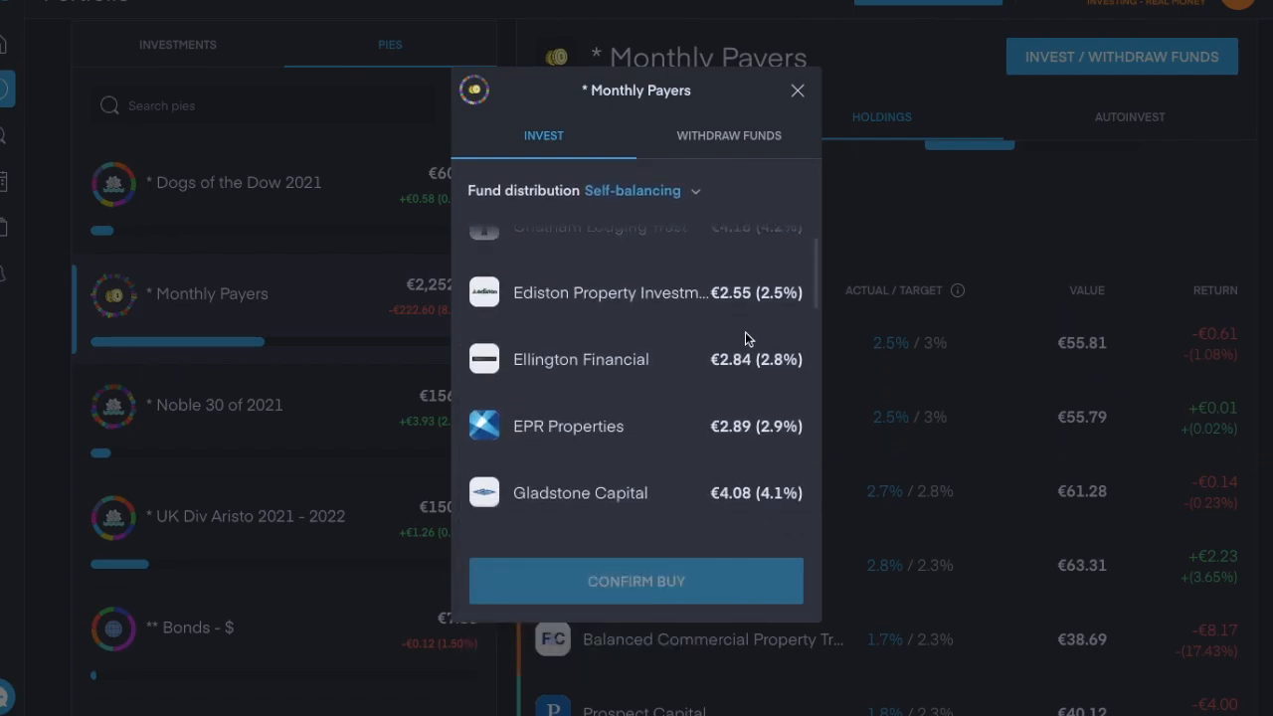
scroll(748, 338, "down", 1)
scroll(748, 339, "down", 2)
scroll(748, 338, "down", 1)
scroll(748, 338, "down", 1)
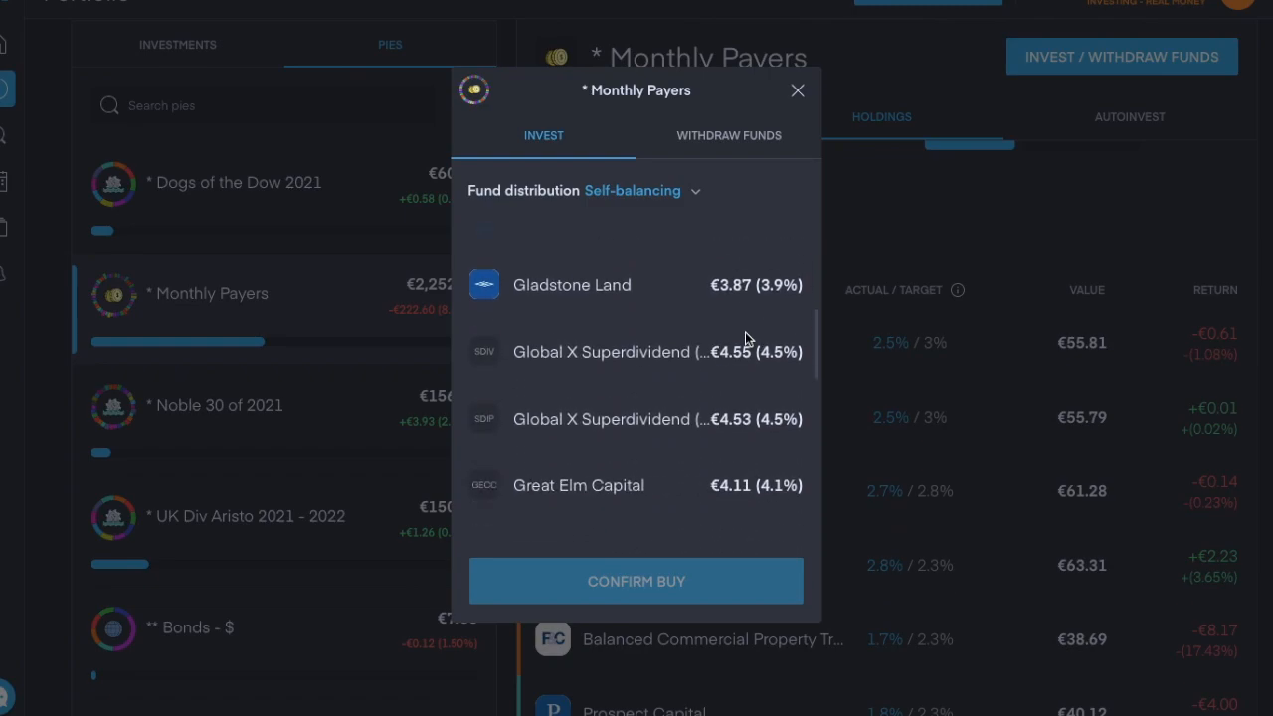
scroll(748, 339, "down", 1)
scroll(749, 338, "down", 2)
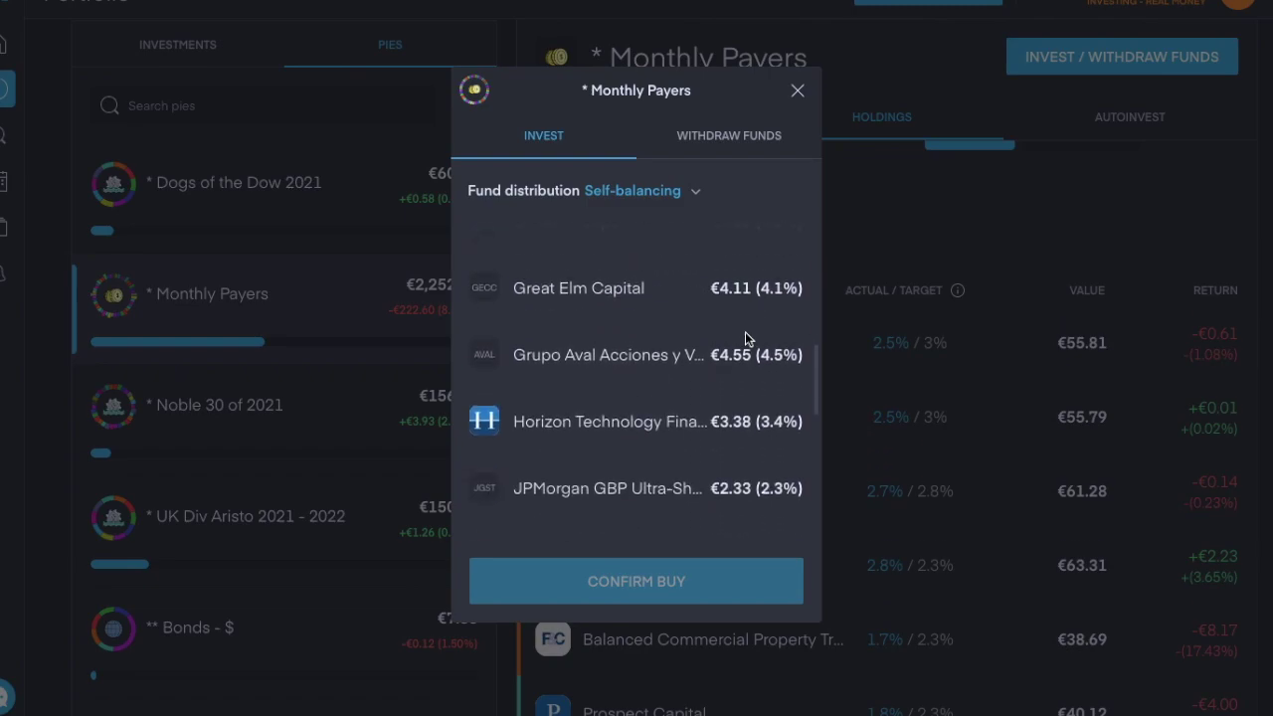
left_click(796, 91)
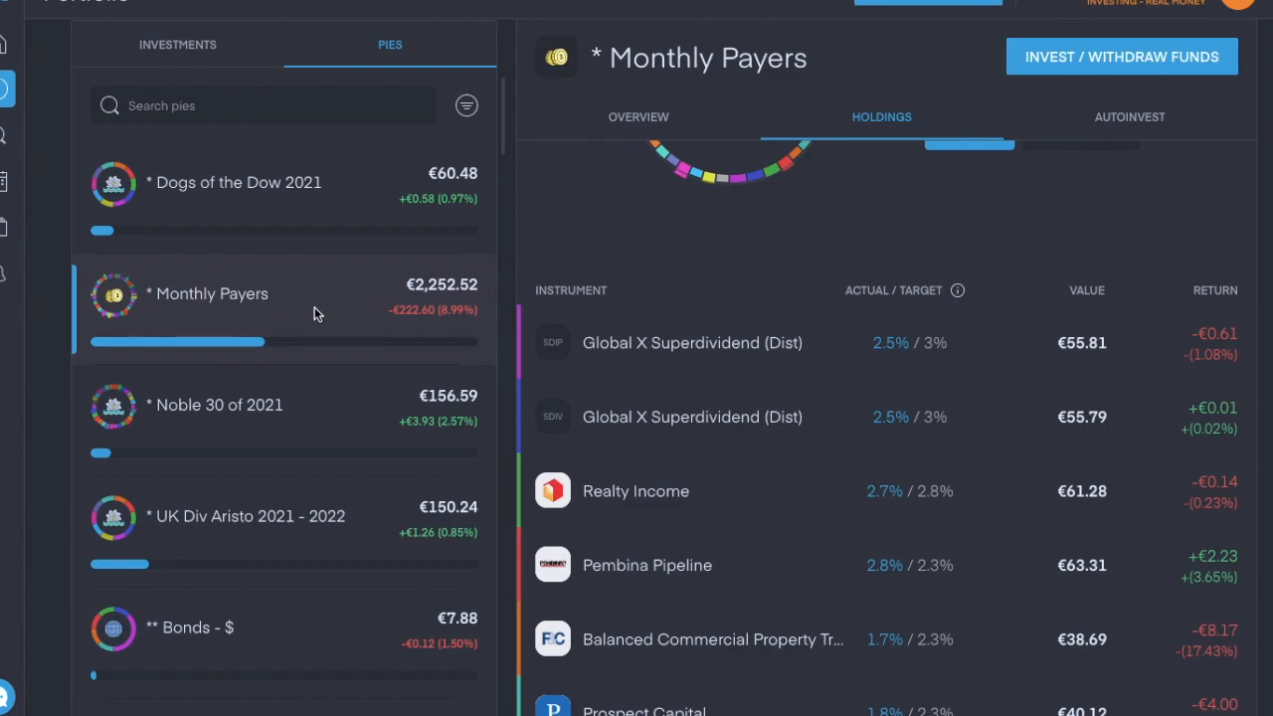
scroll(314, 311, "up", 2)
scroll(314, 311, "up", 2)
scroll(313, 311, "up", 2)
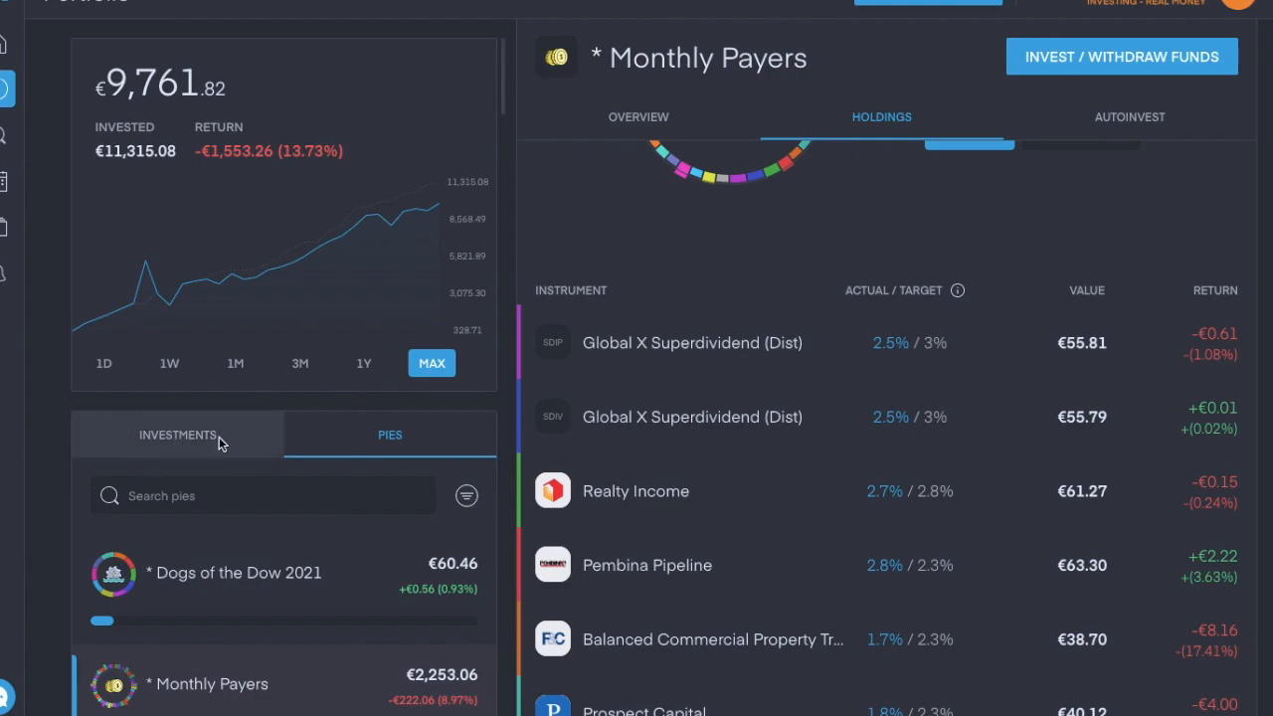
scroll(269, 441, "down", 5)
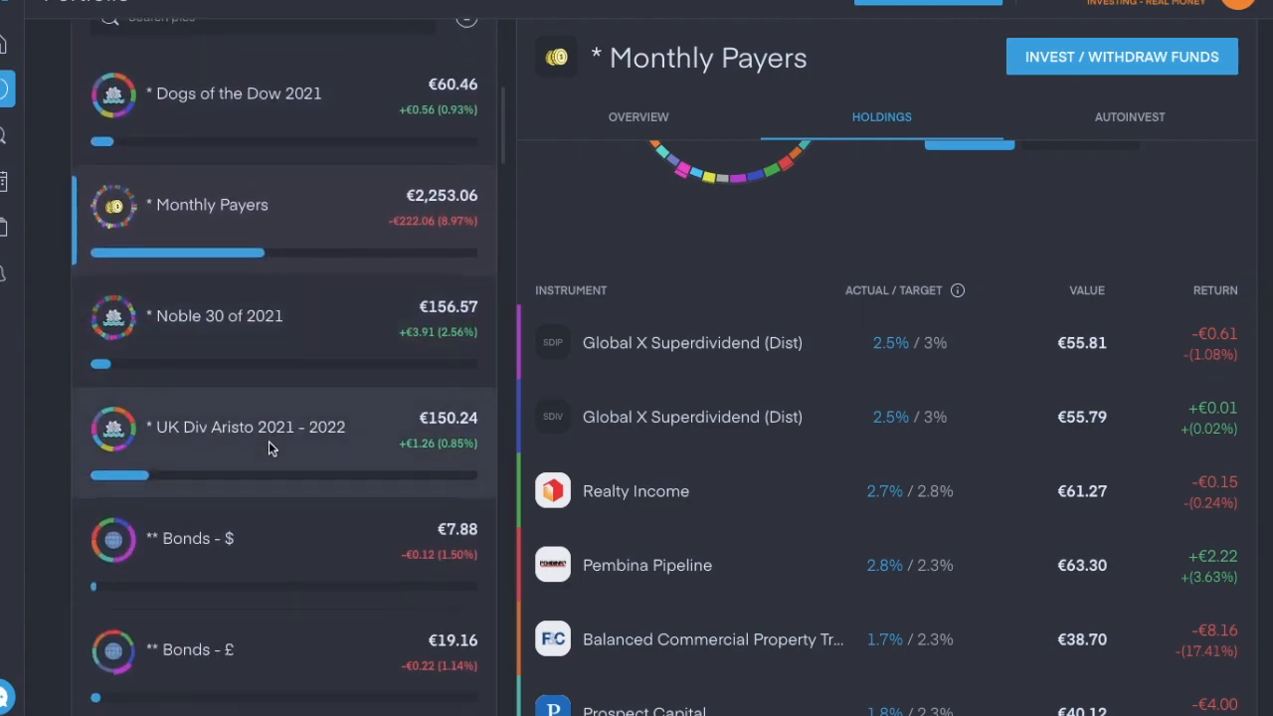
scroll(323, 345, "up", 6)
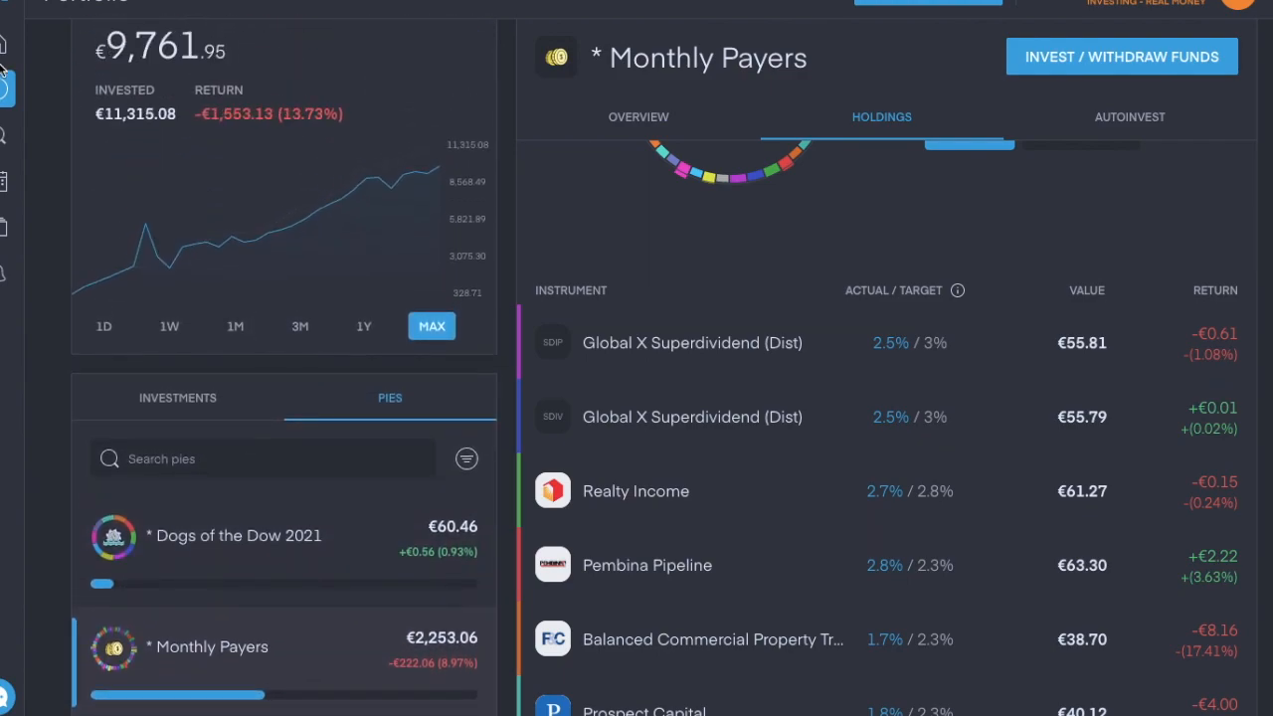
Step: Switch the portfolio to the advanced view with the open positions table
left_click(5, 45)
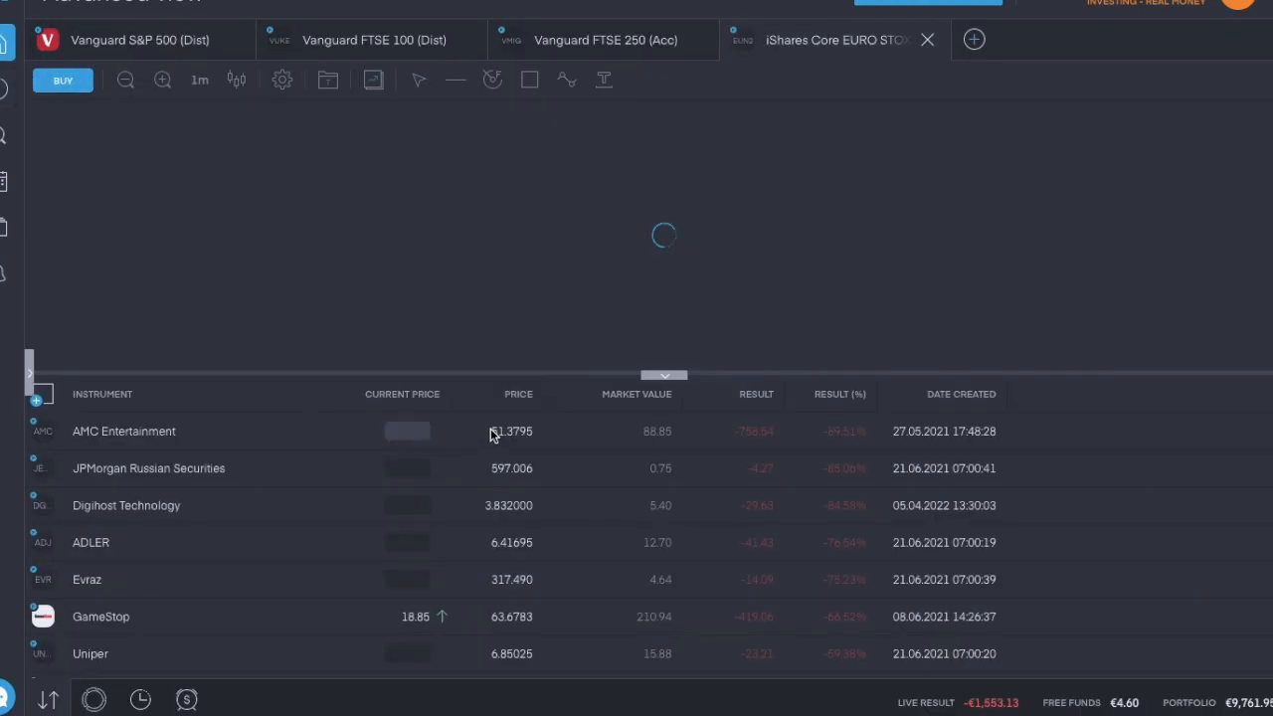
Step: Sort open positions by Result (%) with biggest losses first, then by market value
left_click(843, 396)
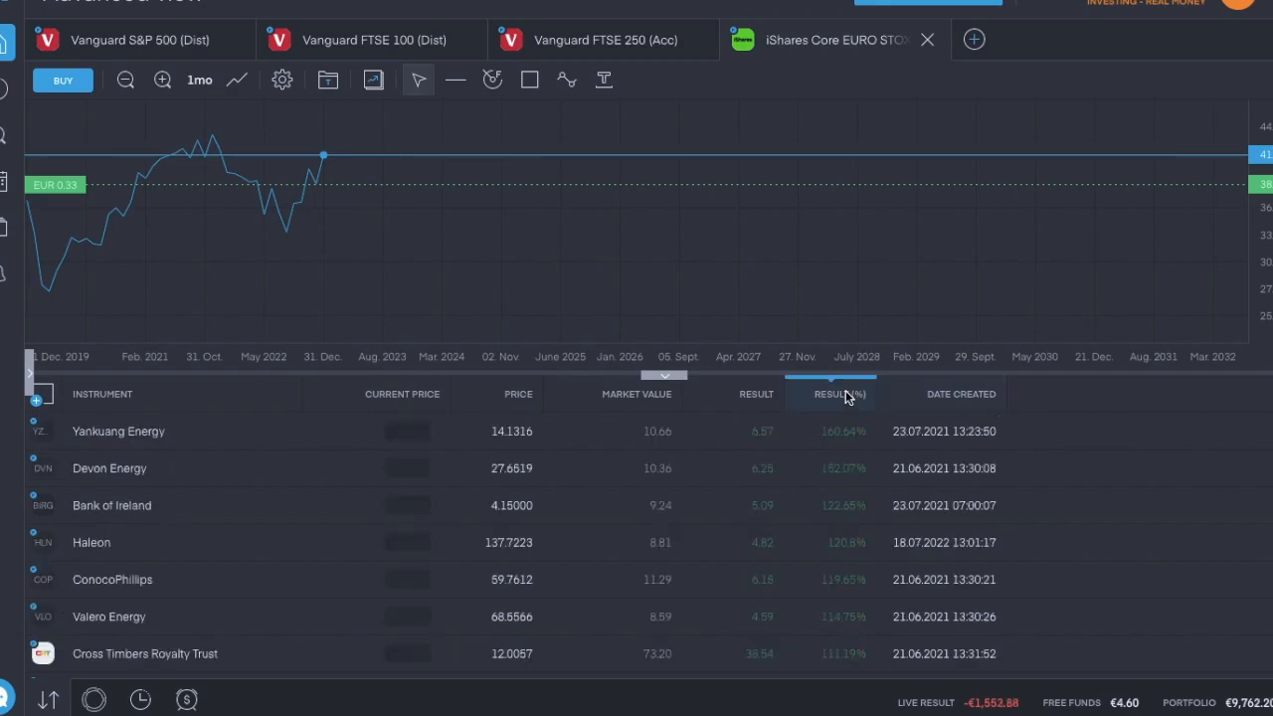
left_click(817, 394)
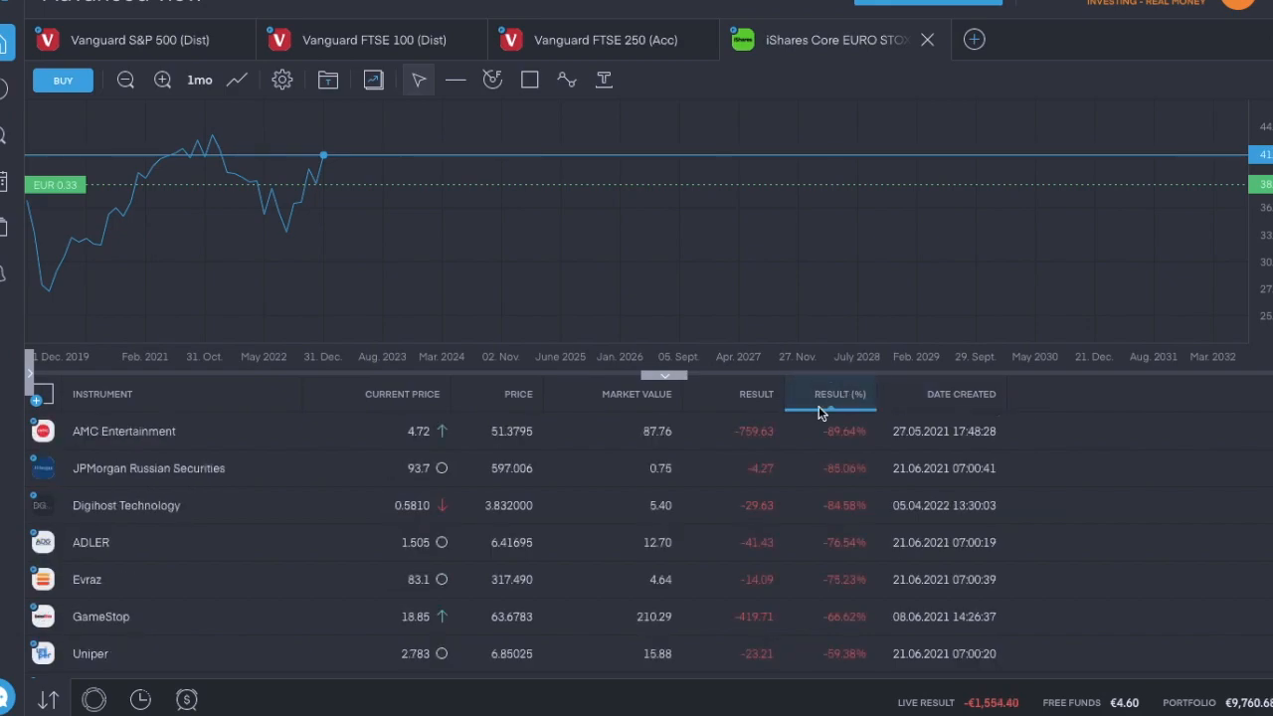
scroll(839, 549, "down", 2)
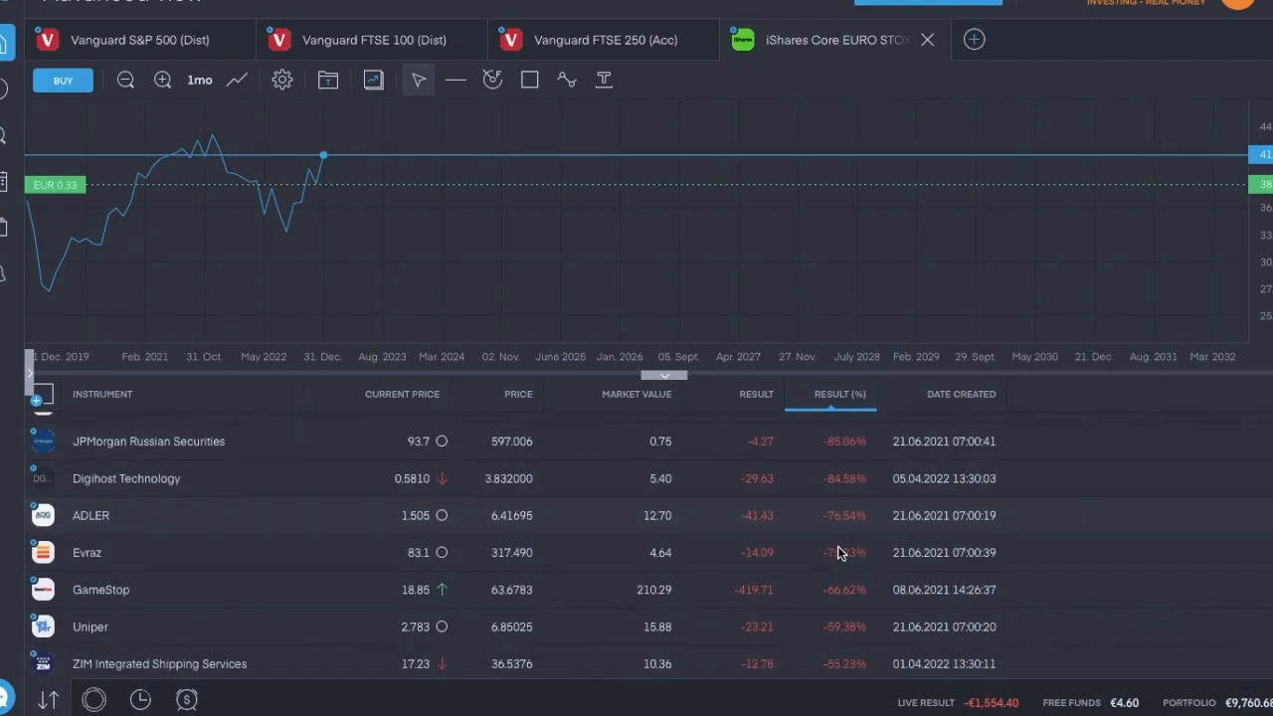
scroll(838, 548, "down", 2)
scroll(839, 548, "down", 2)
scroll(839, 548, "down", 1)
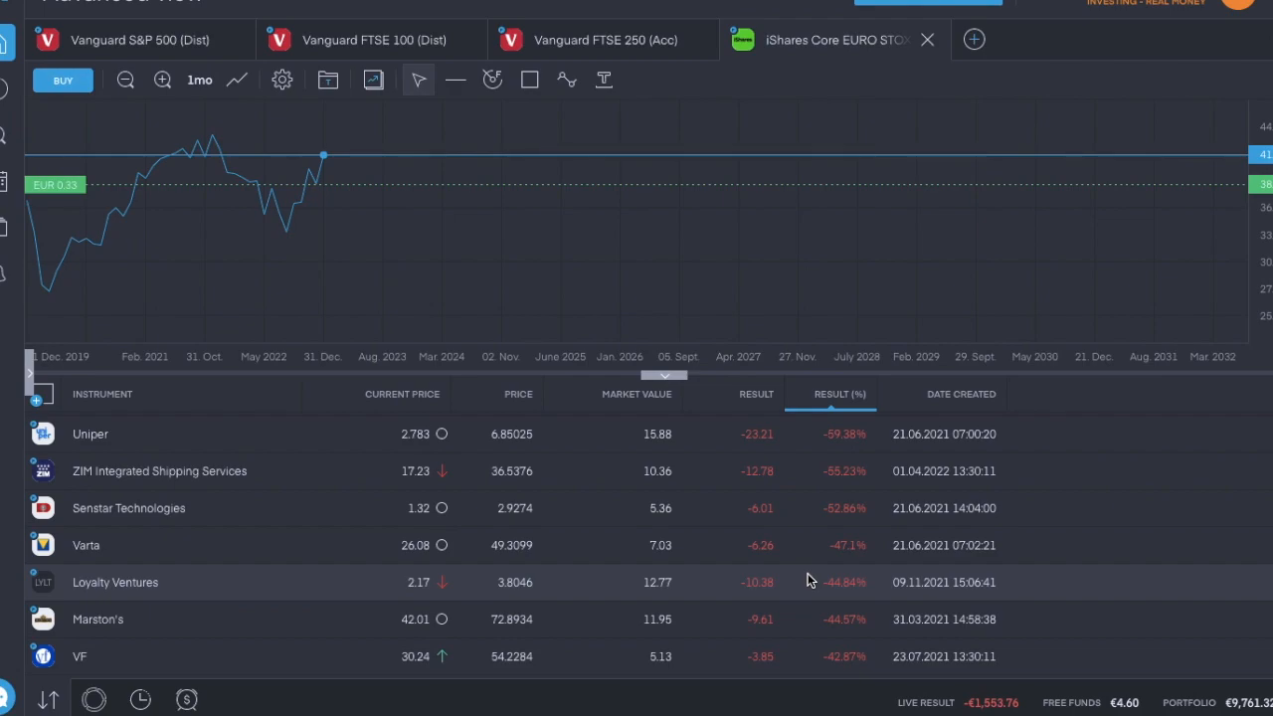
scroll(808, 573, "down", 2)
scroll(808, 573, "down", 2)
scroll(808, 573, "down", 1)
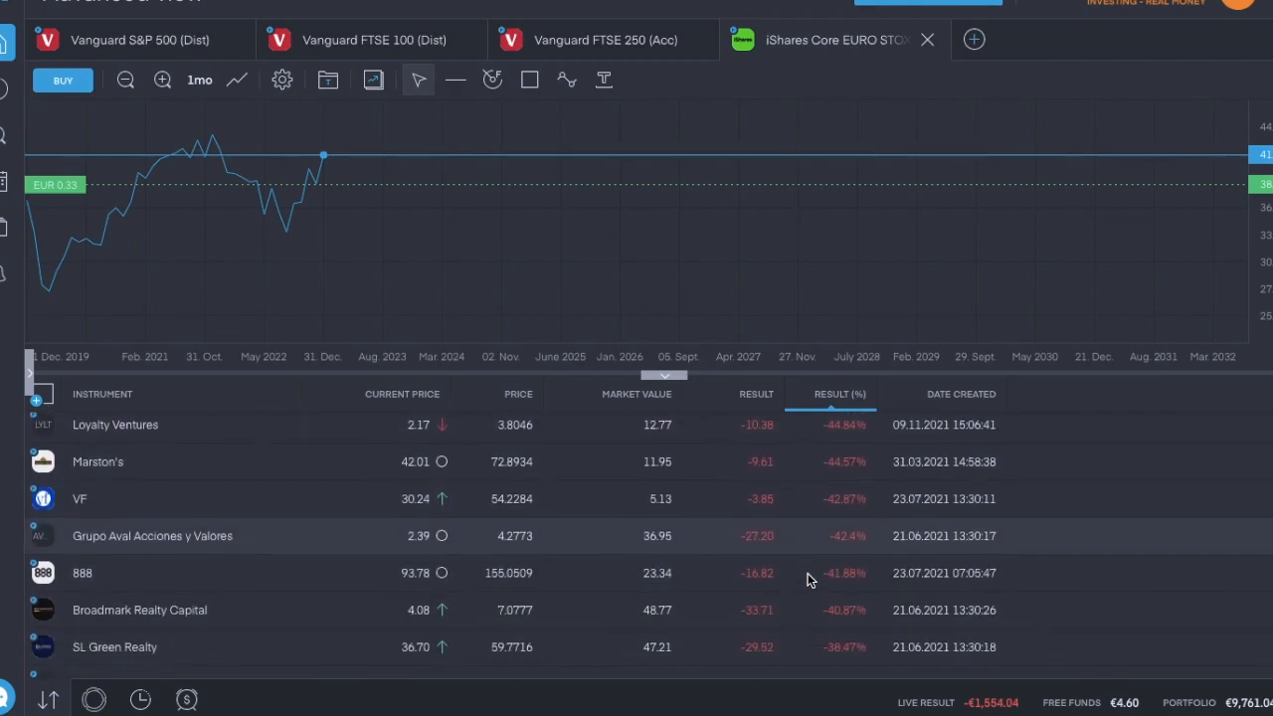
scroll(808, 573, "down", 3)
scroll(808, 573, "down", 1)
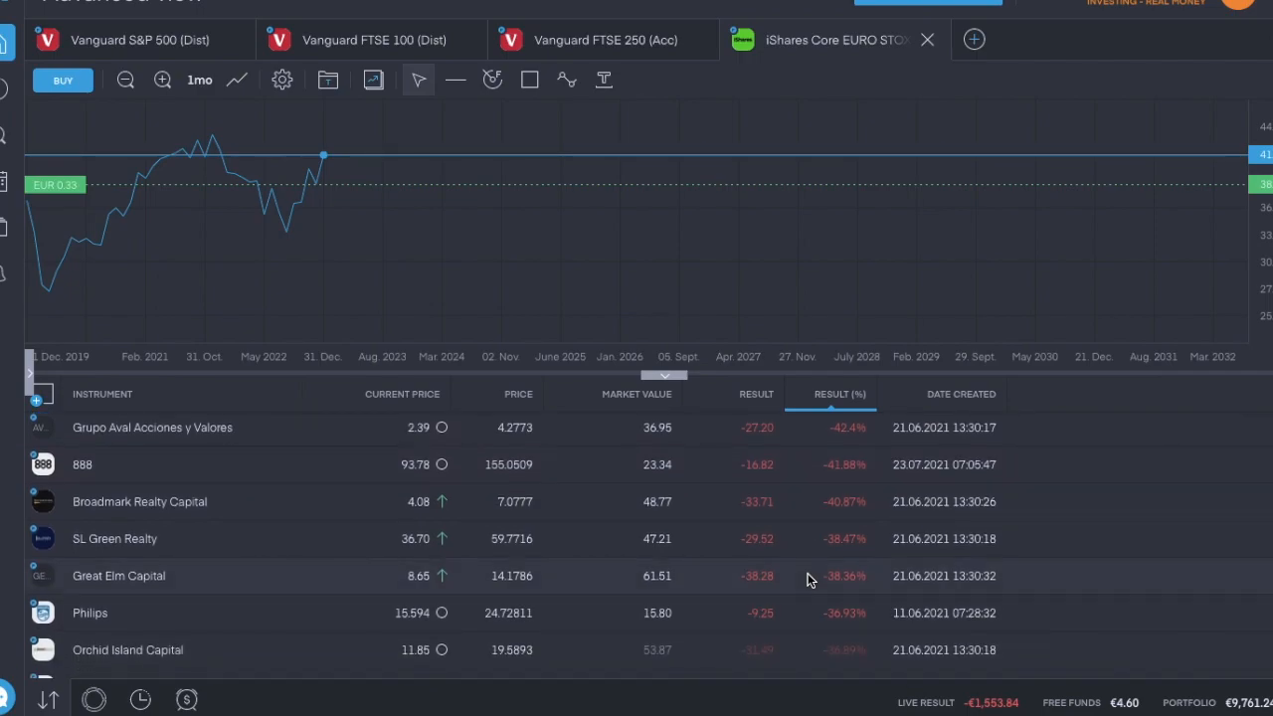
left_click(608, 398)
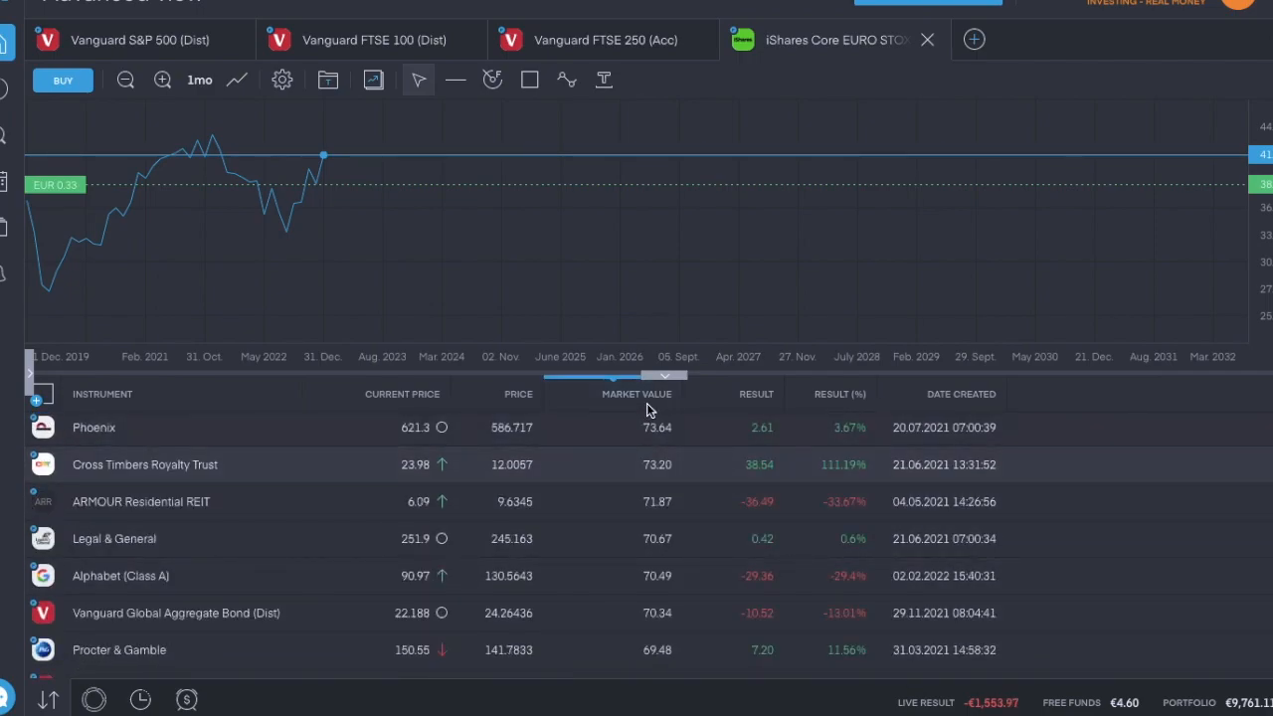
left_click(799, 469)
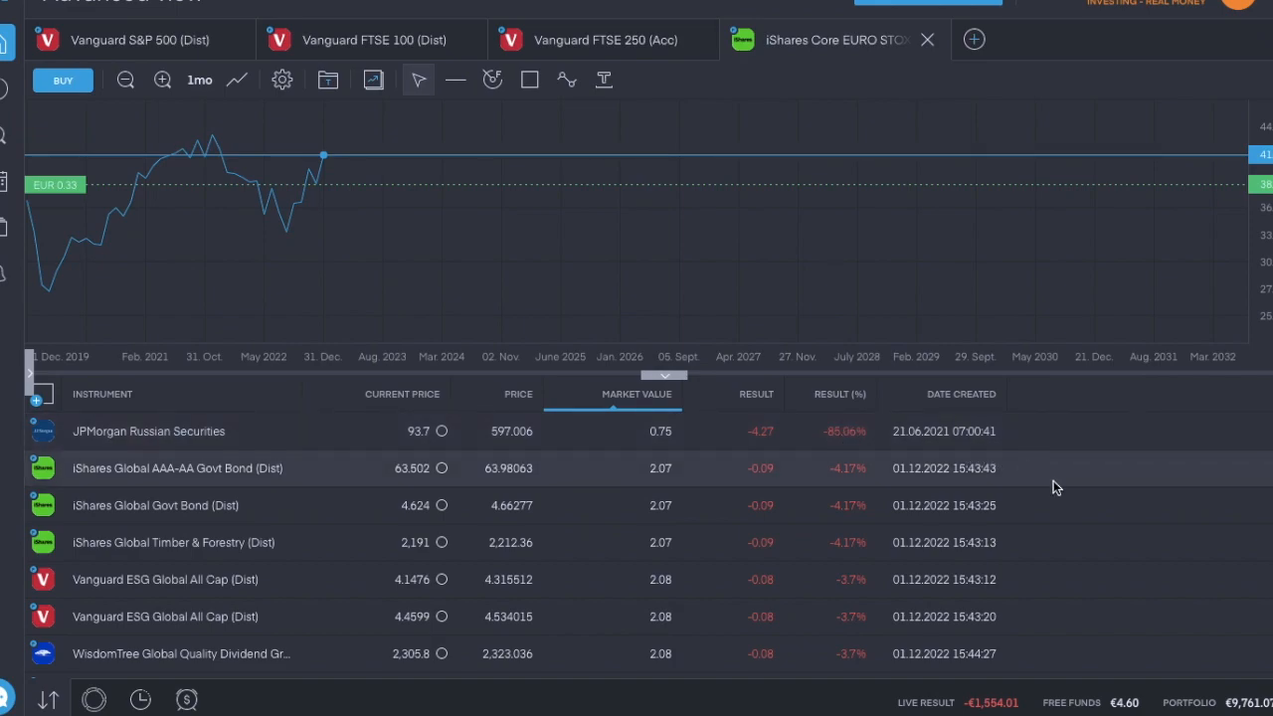
scroll(1053, 481, "down", 1)
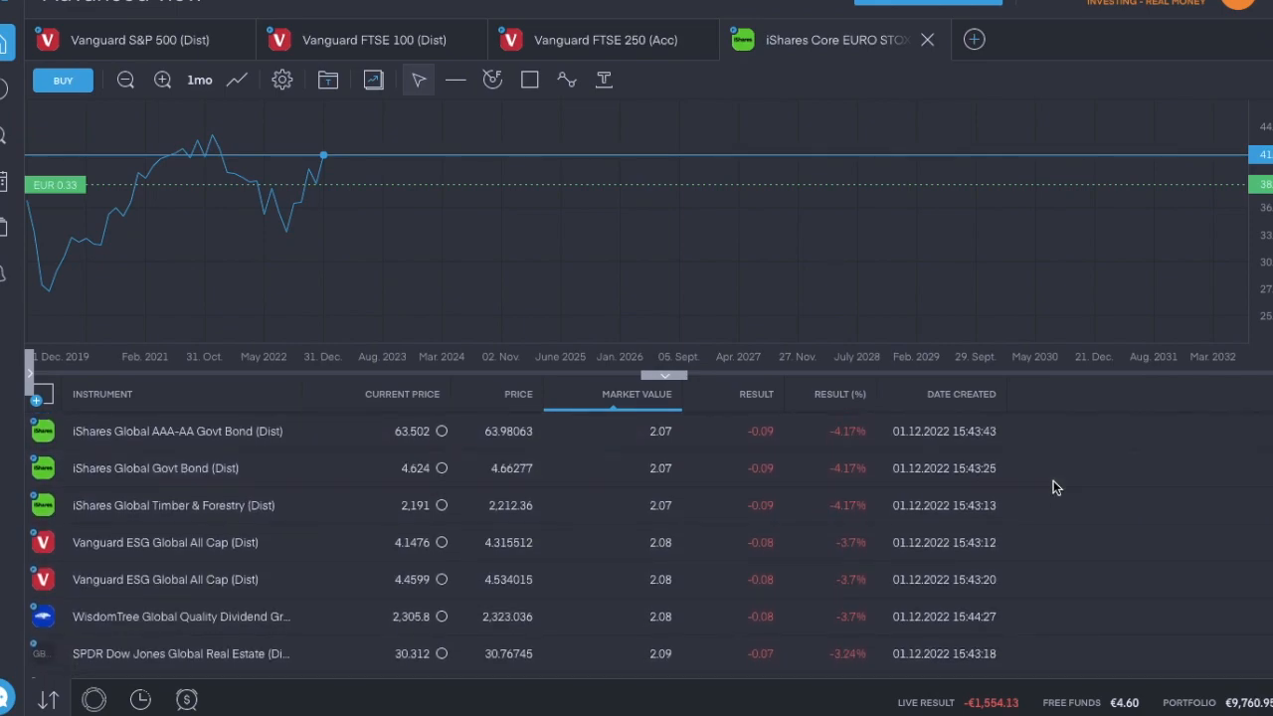
scroll(1054, 481, "down", 1)
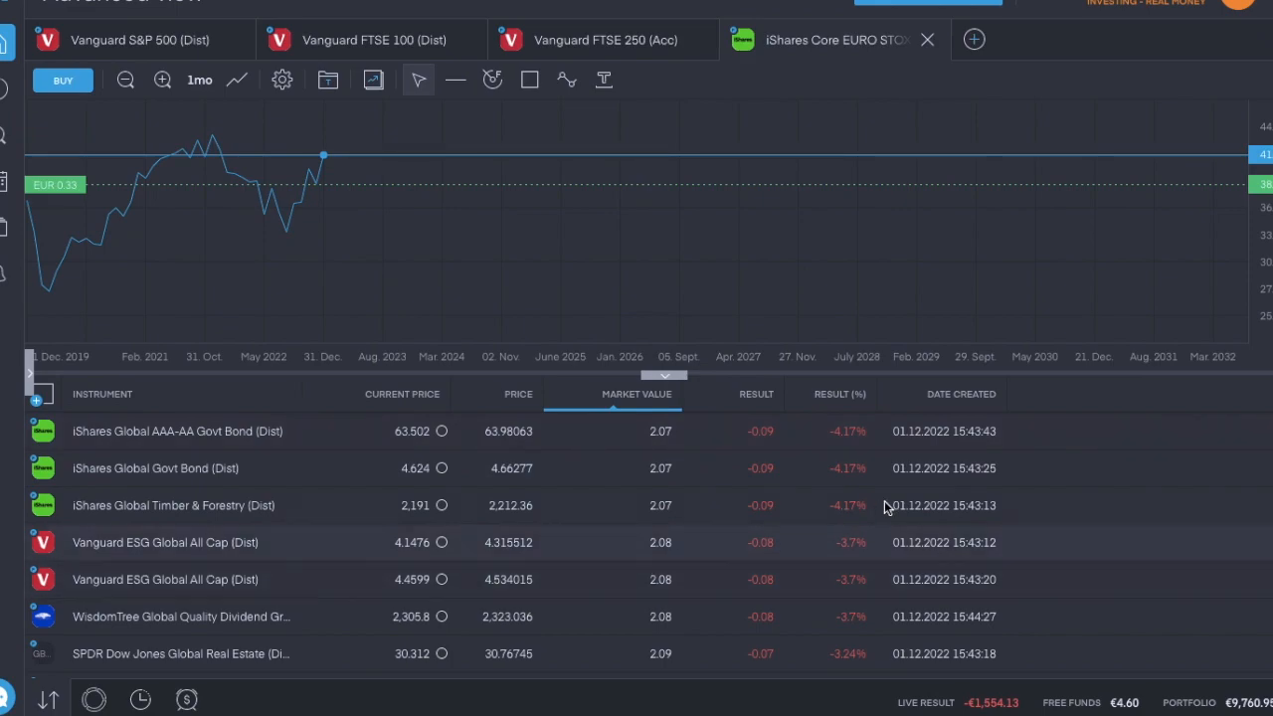
scroll(859, 558, "down", 5)
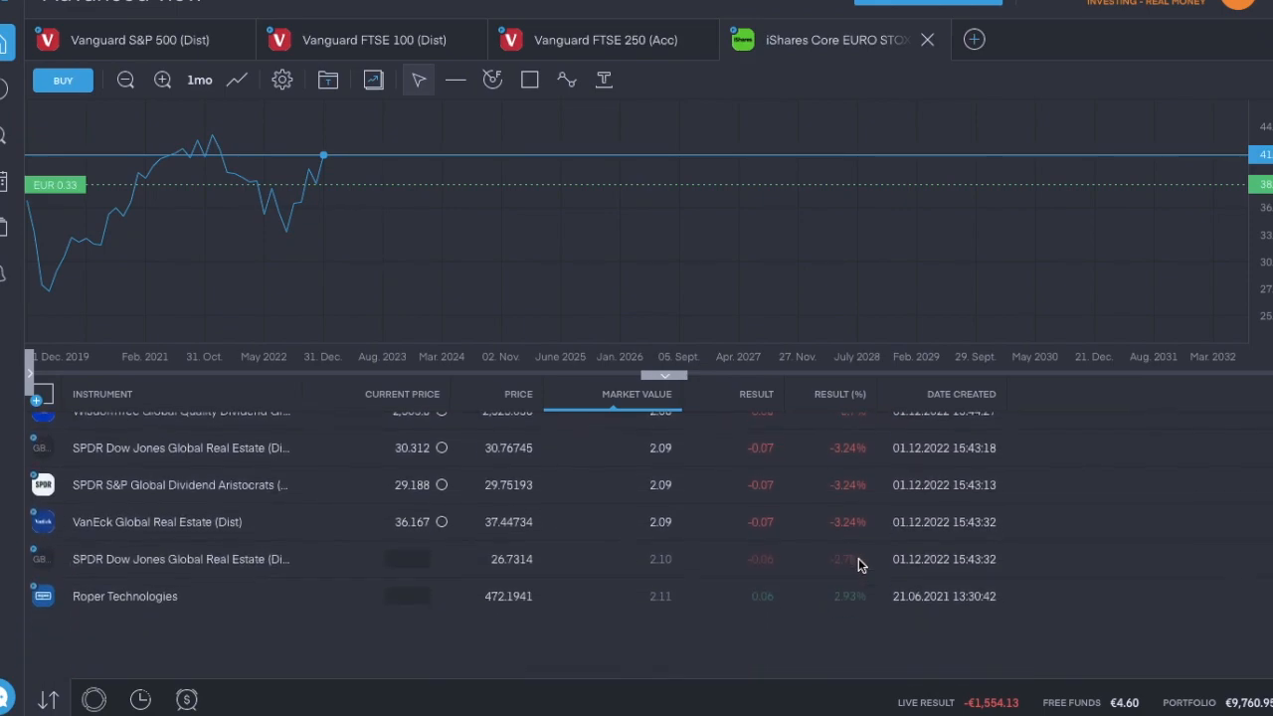
scroll(858, 565, "down", 1)
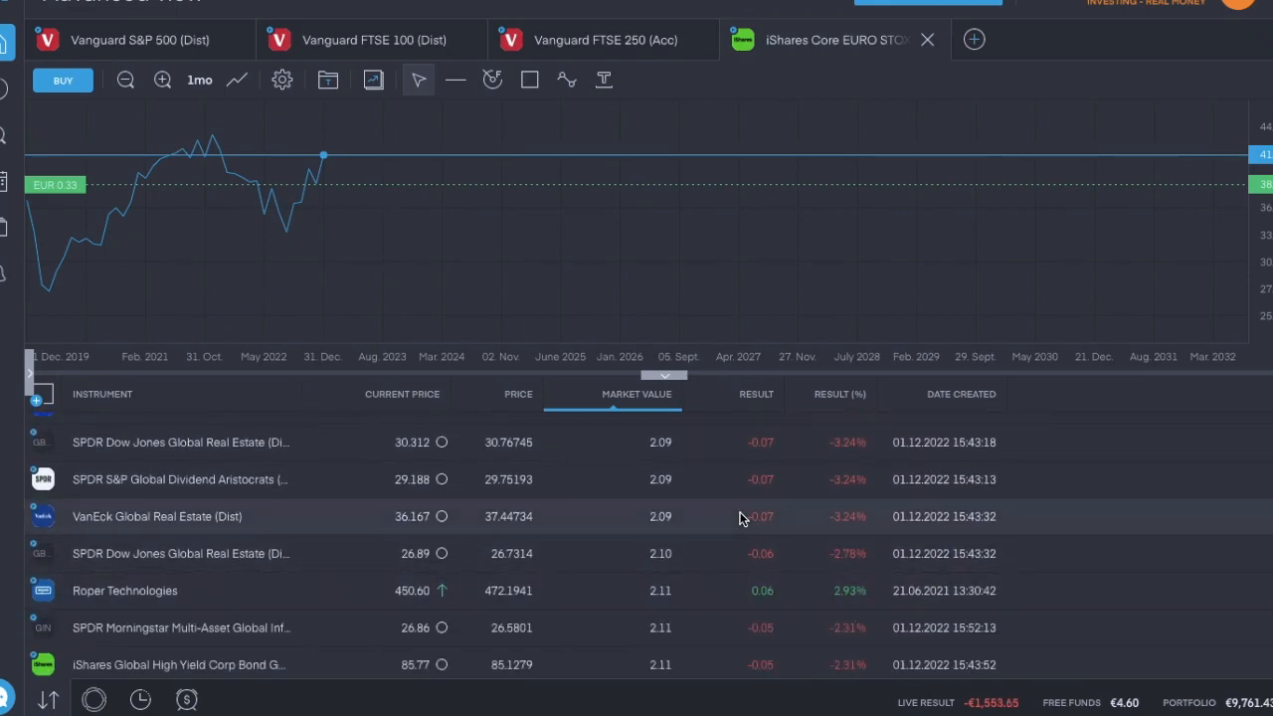
scroll(741, 518, "down", 3)
scroll(741, 519, "down", 3)
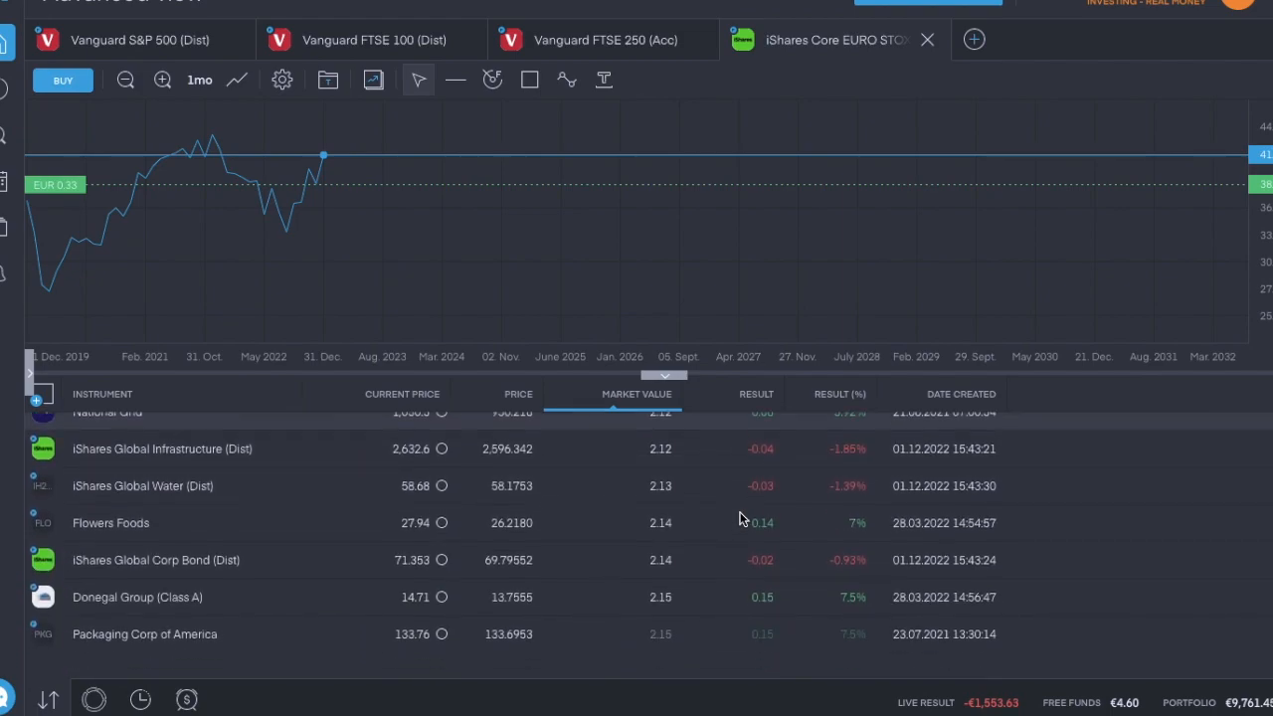
scroll(671, 490, "up", 3)
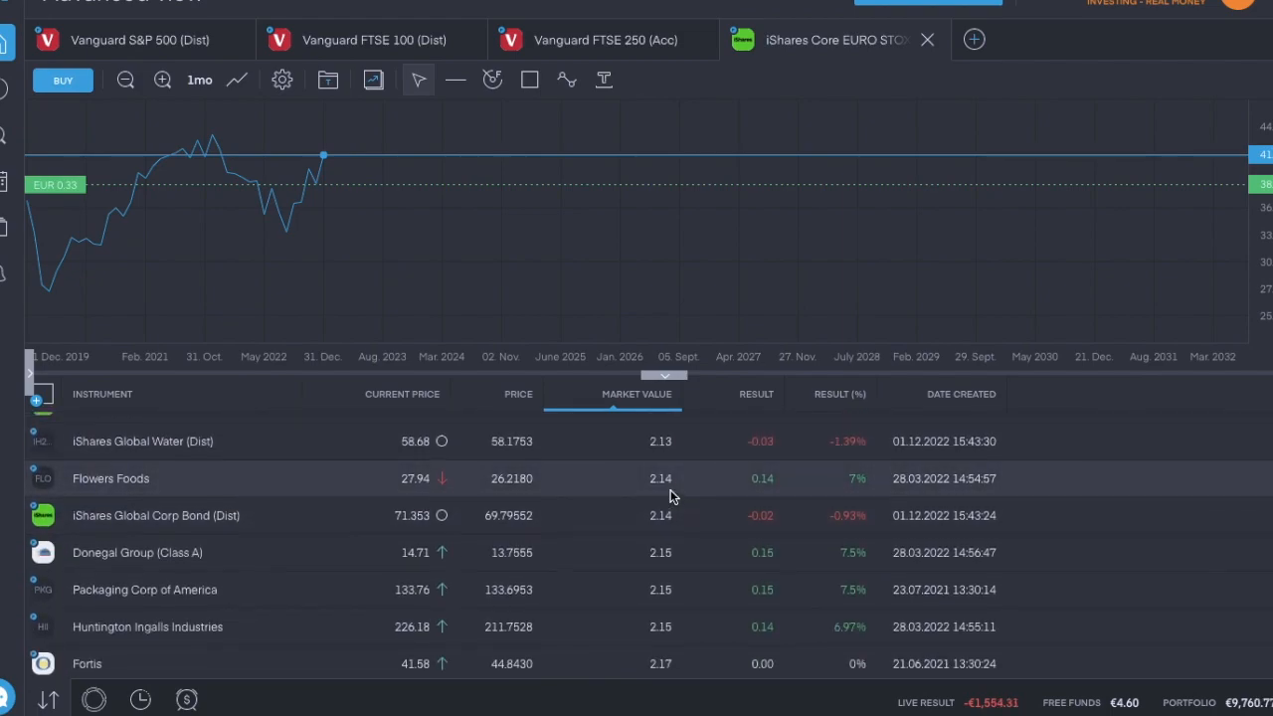
scroll(670, 489, "up", 3)
scroll(670, 490, "up", 3)
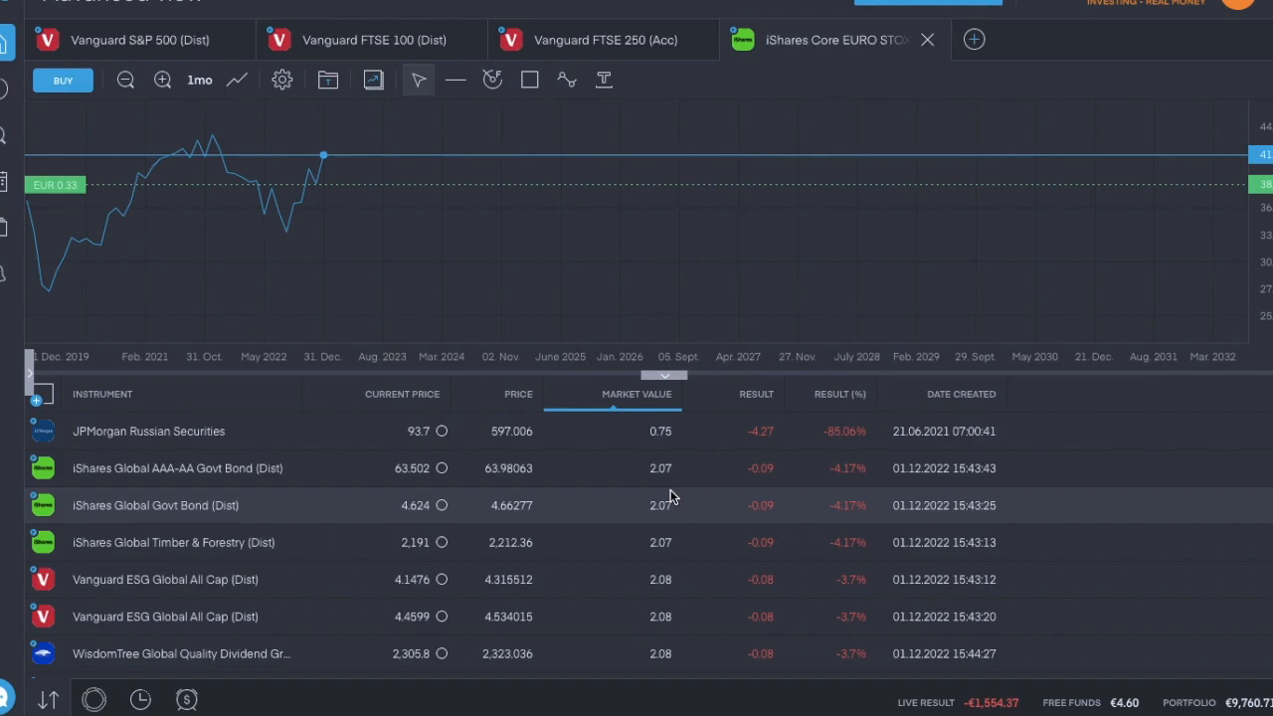
Step: Glance at the iShares Global AAA-AA Govt Bond details, then open Roper Technologies
left_click(627, 470)
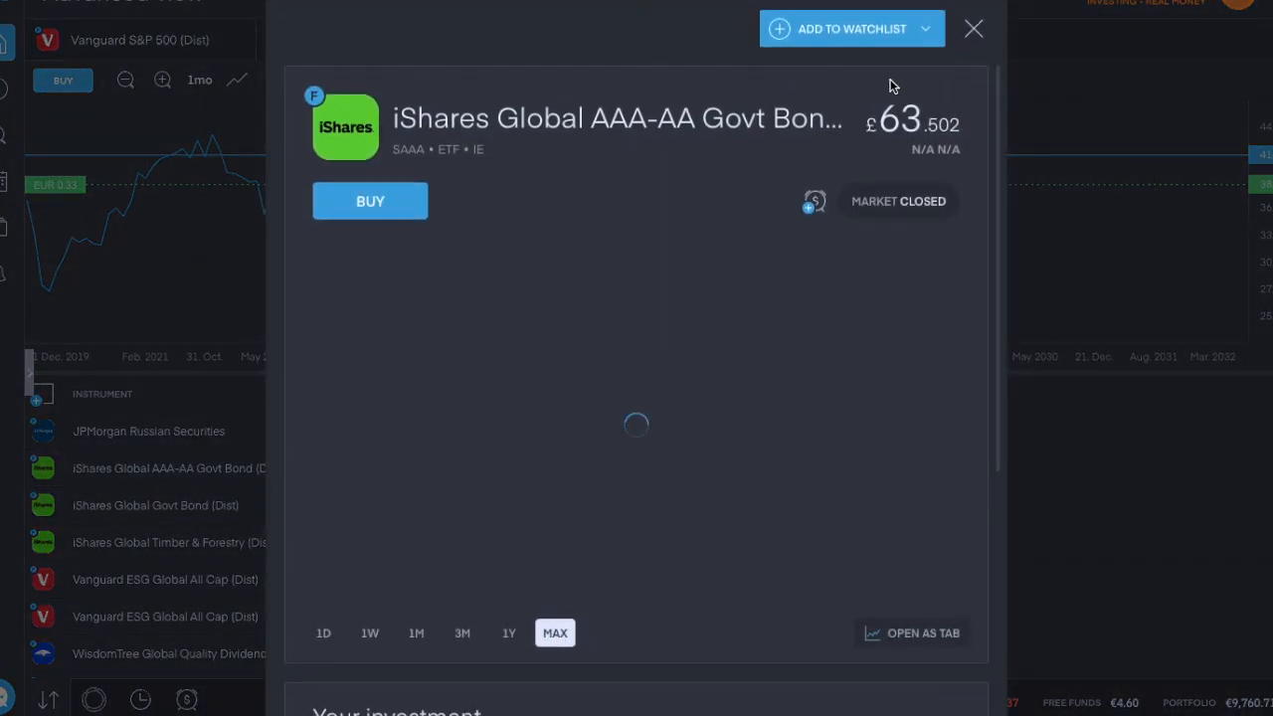
left_click(980, 30)
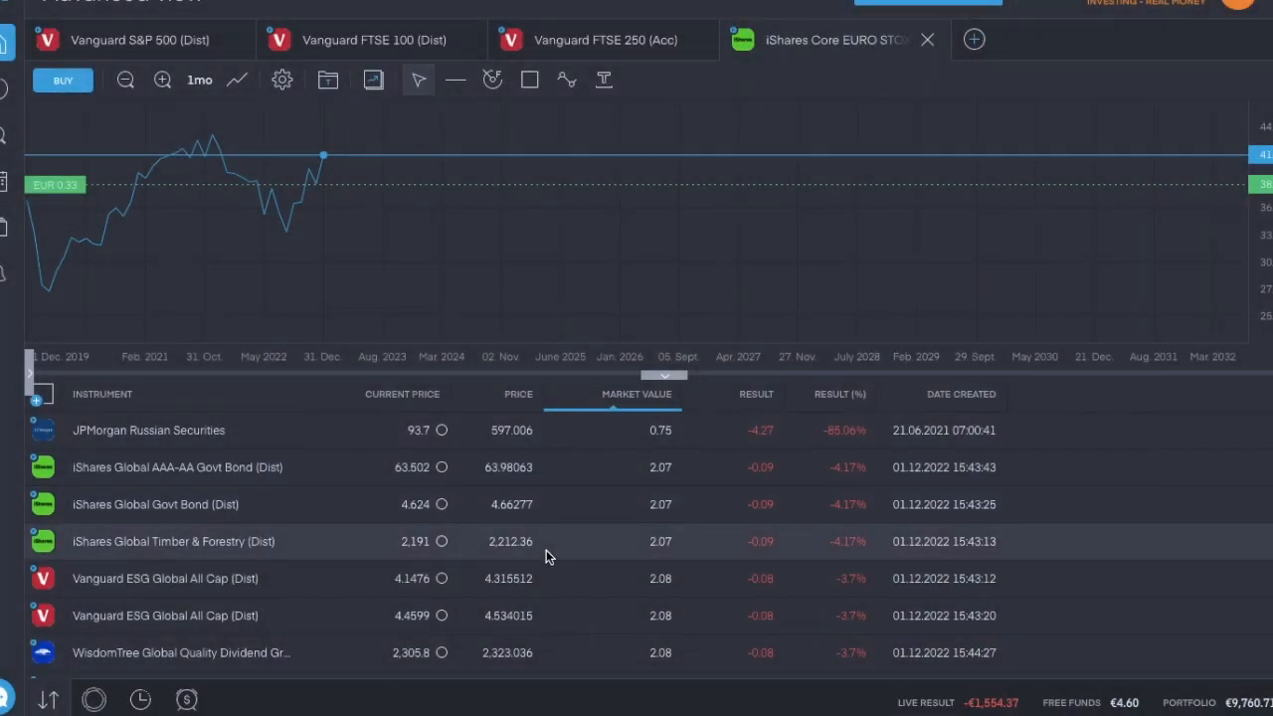
scroll(546, 550, "down", 4)
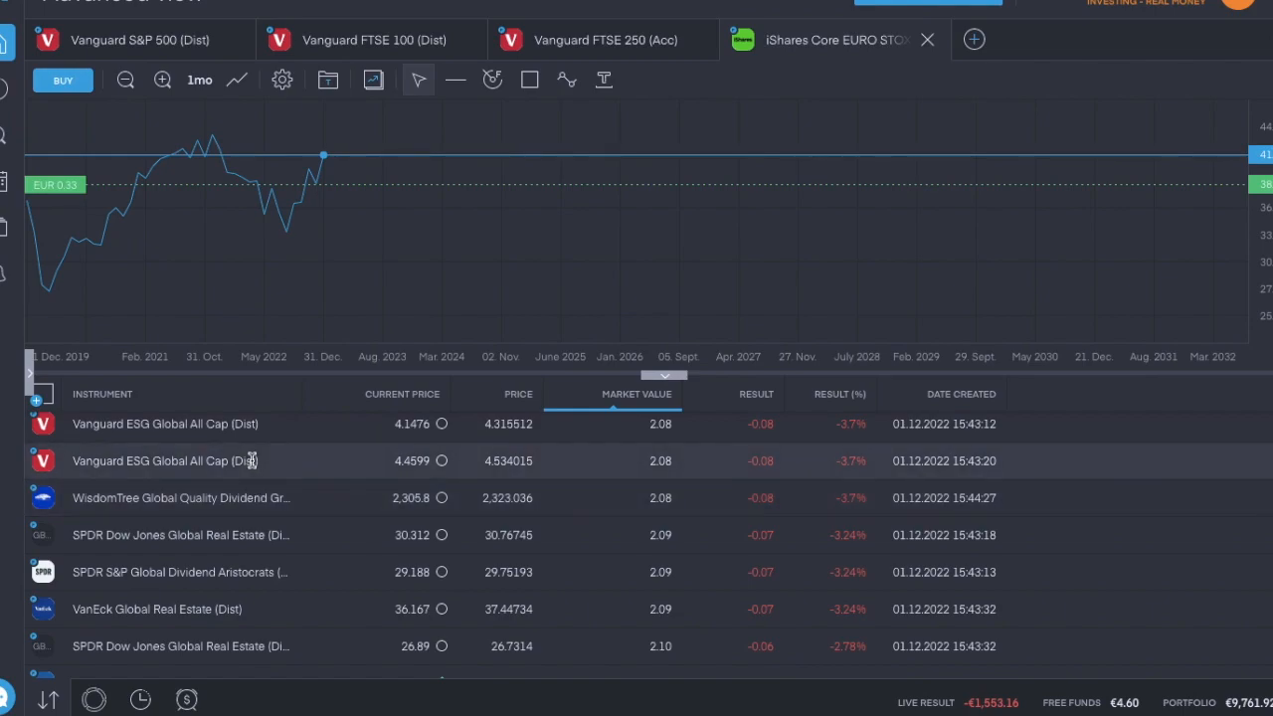
scroll(251, 461, "down", 1)
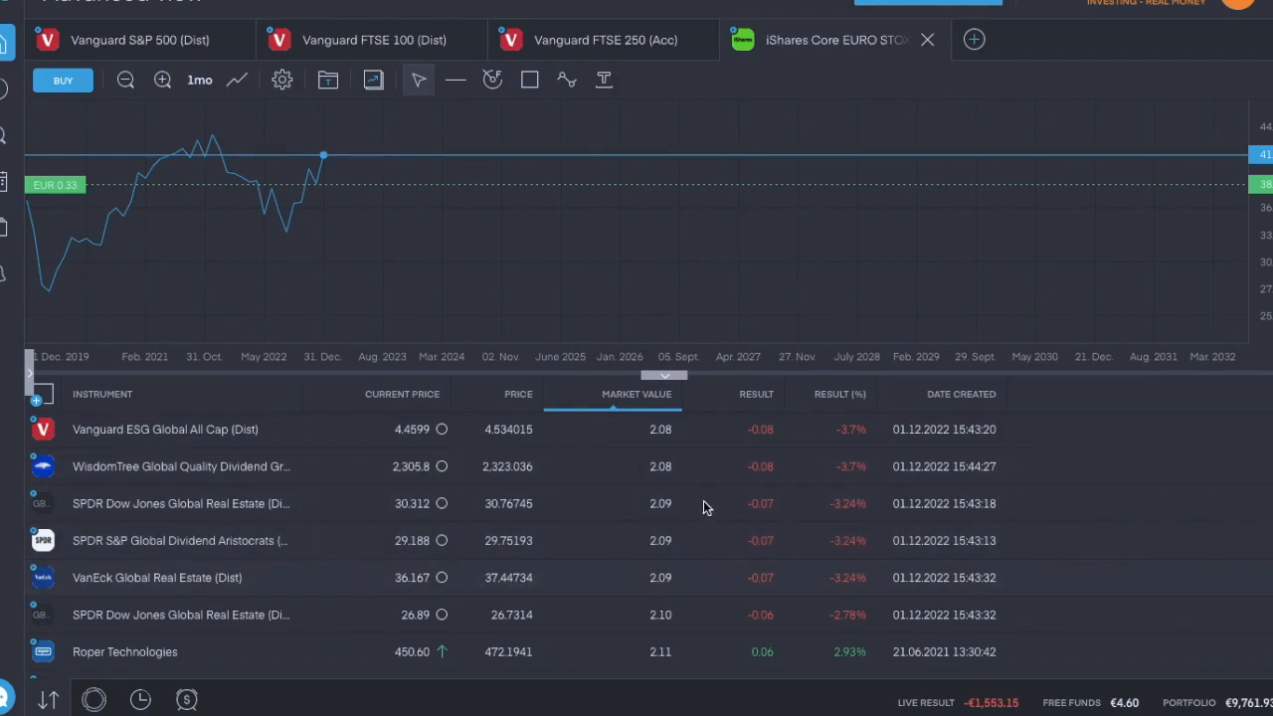
scroll(605, 496, "down", 2)
scroll(605, 495, "down", 2)
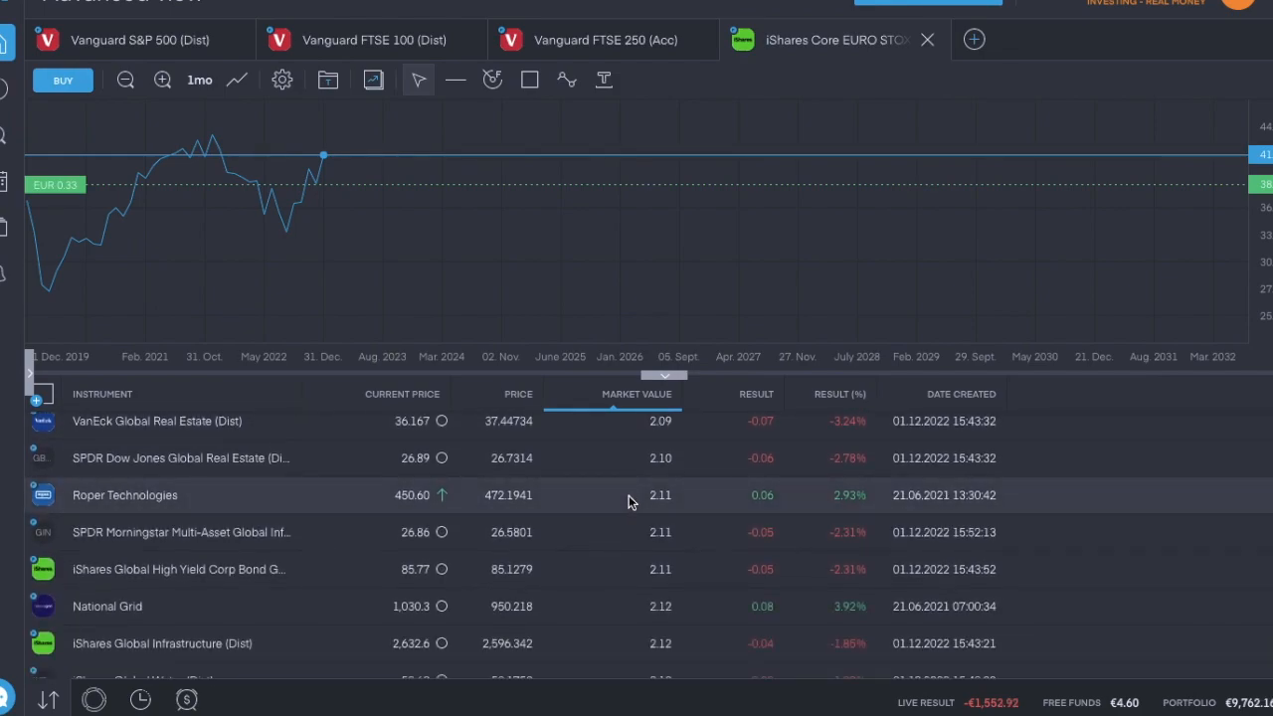
left_click(629, 496)
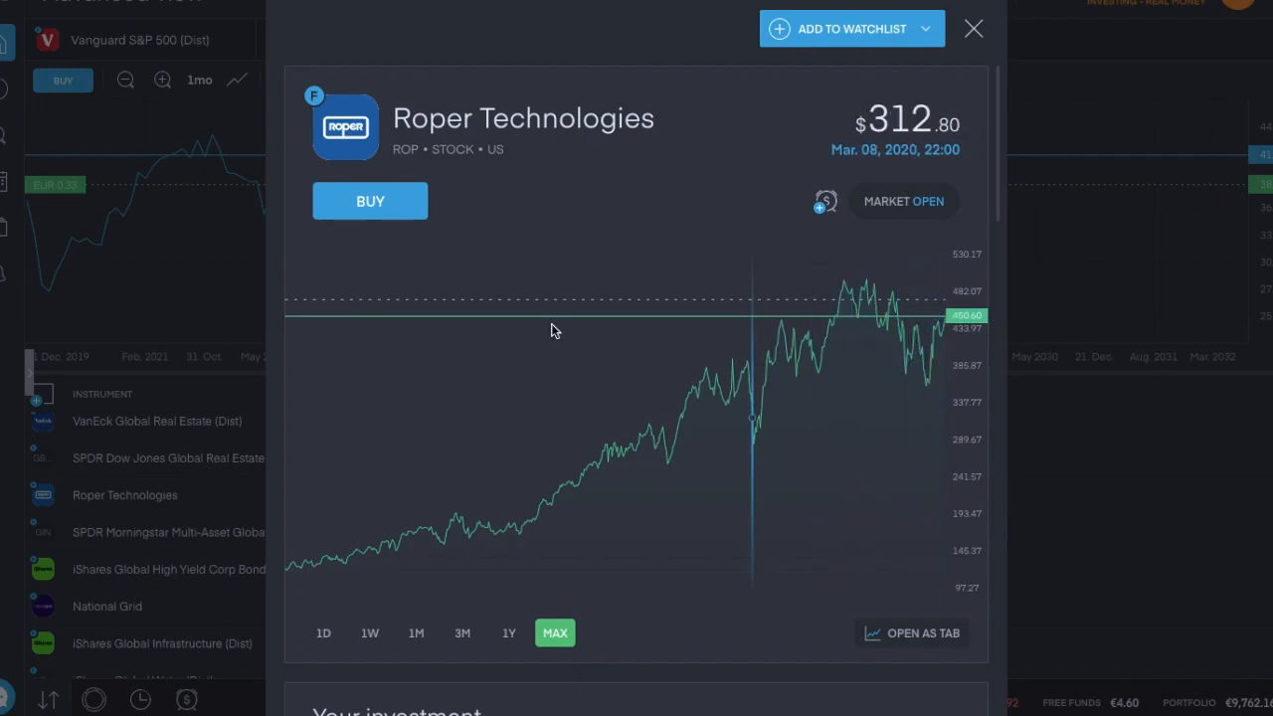
Step: Buy €4.60 of Roper Technologies at market (~0.0109 shares) and return to the portfolio
left_click(370, 201)
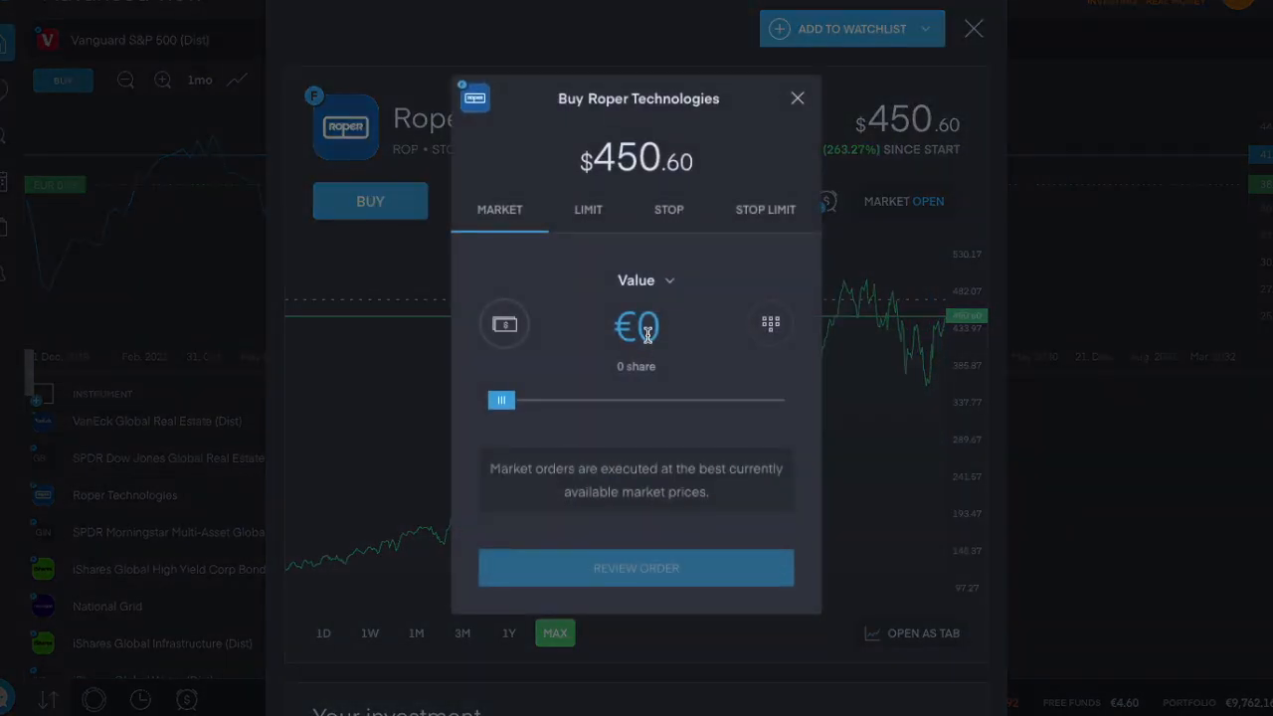
left_click(648, 326)
type("4.60")
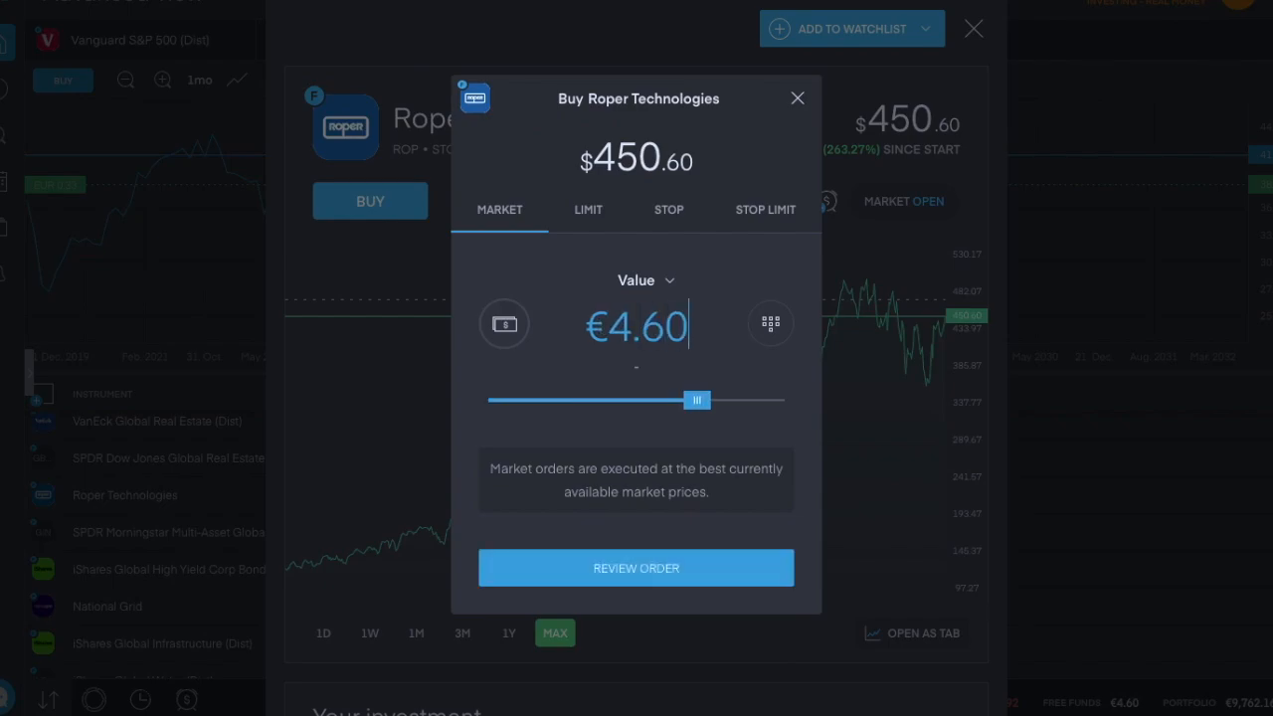
left_click(644, 568)
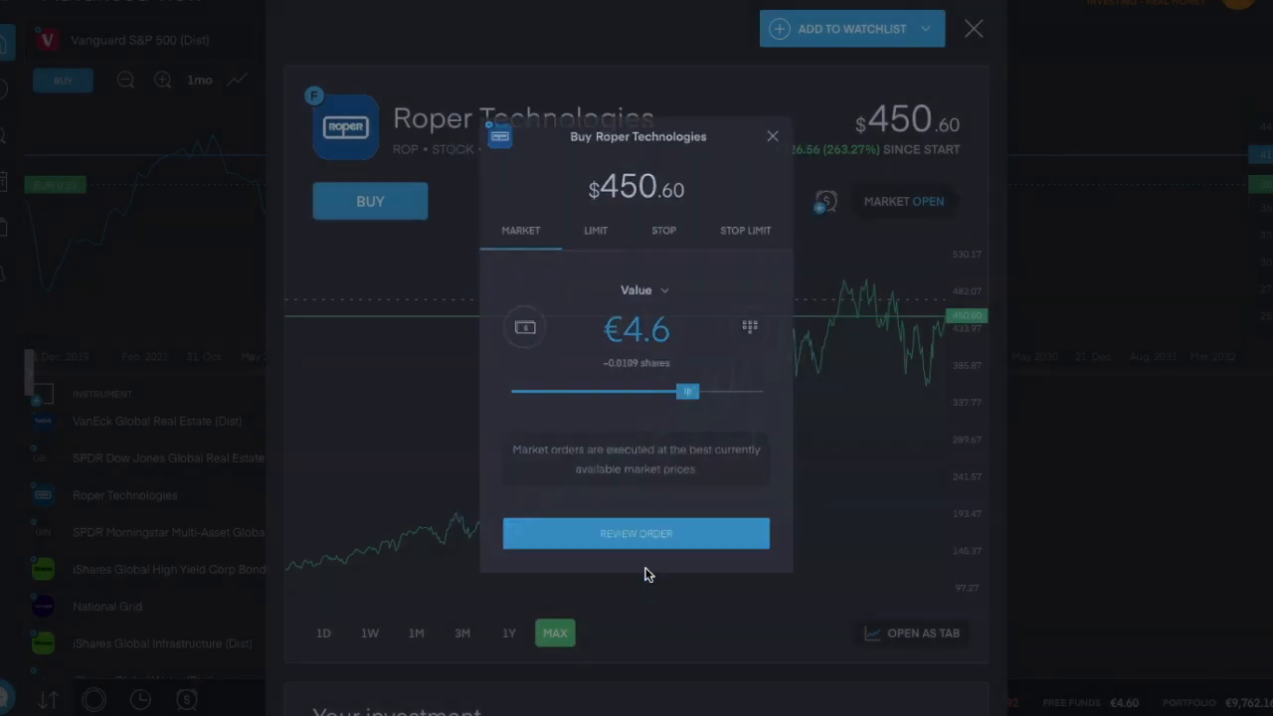
left_click(613, 595)
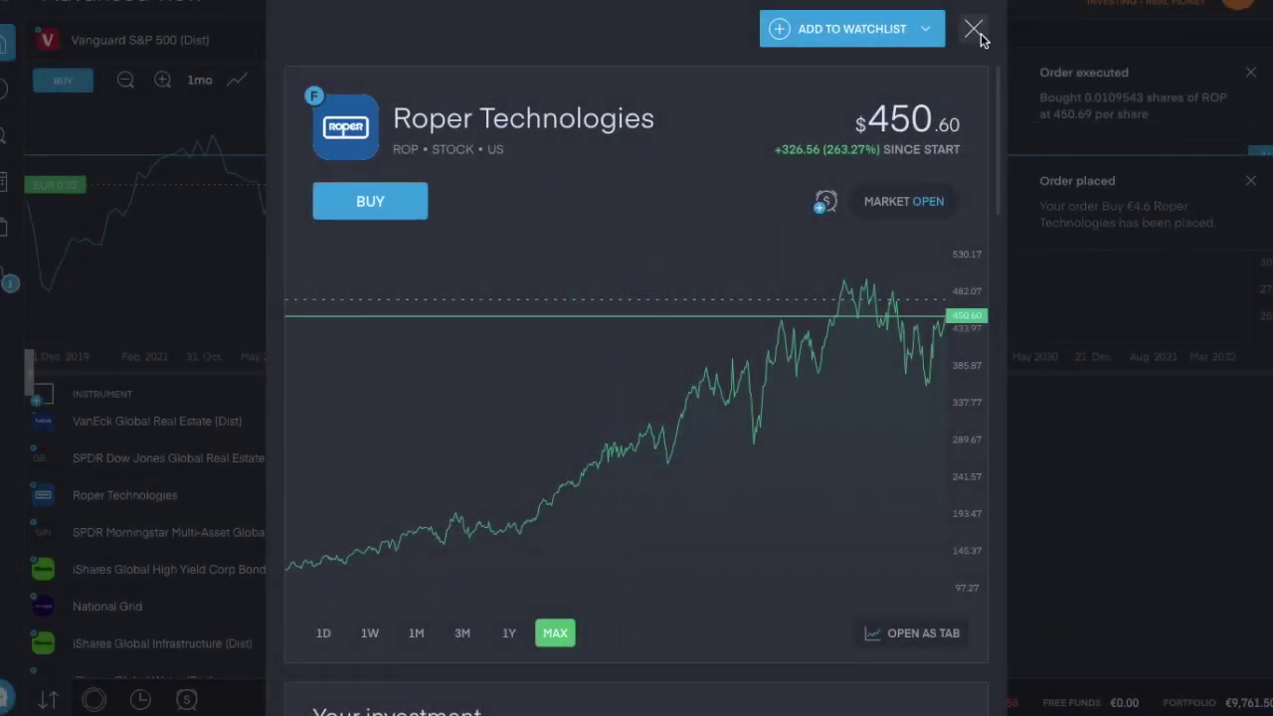
left_click(974, 29)
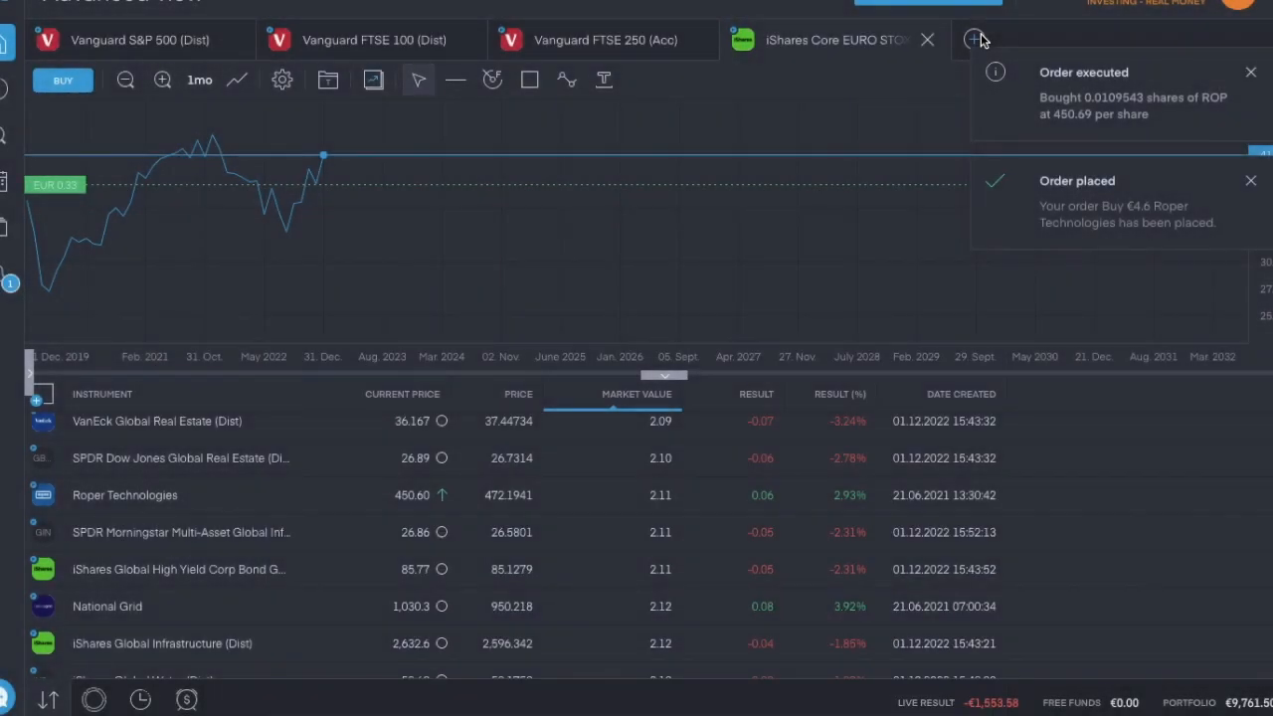
scroll(421, 488, "down", 2)
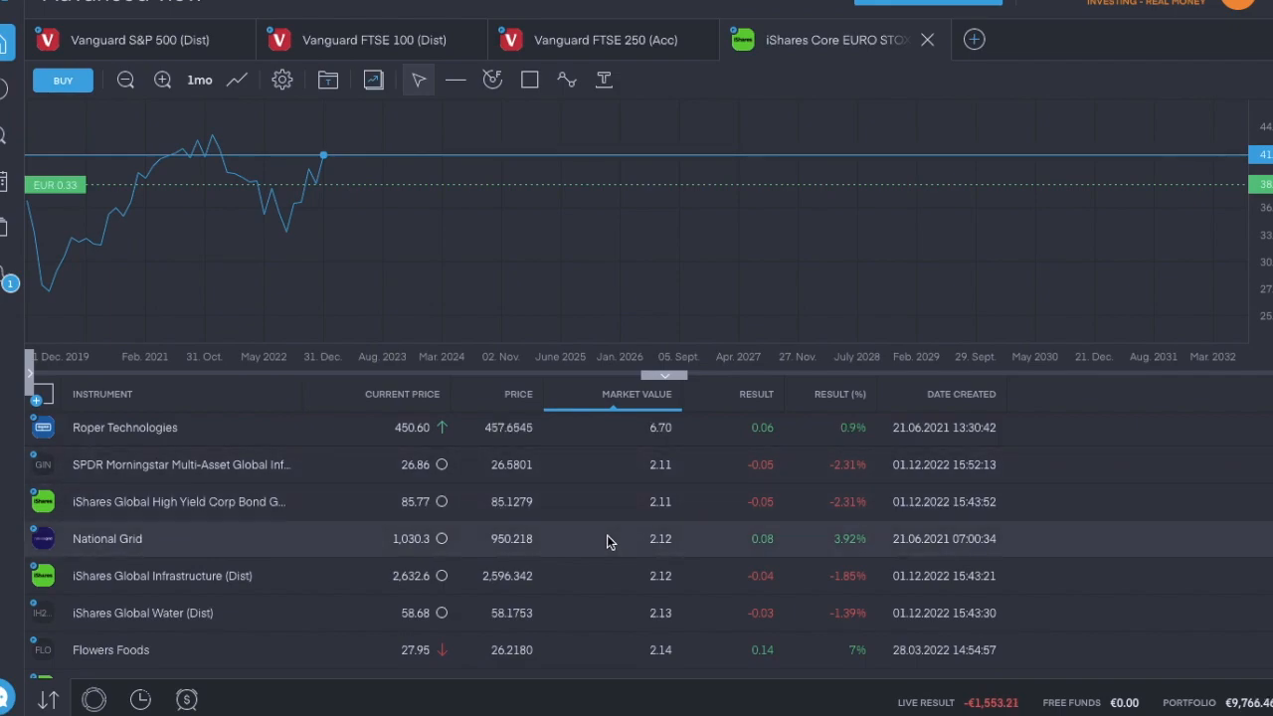
scroll(607, 536, "up", 2)
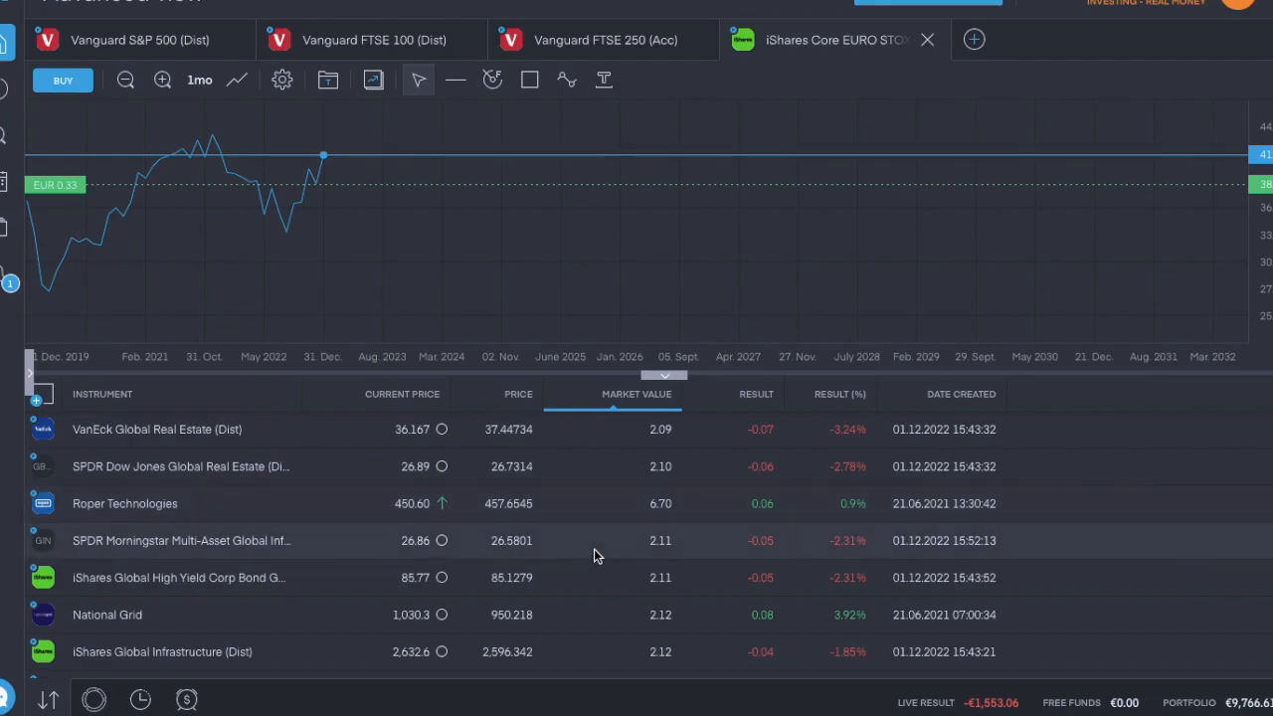
scroll(594, 549, "down", 2)
scroll(594, 549, "down", 1)
scroll(594, 549, "down", 1)
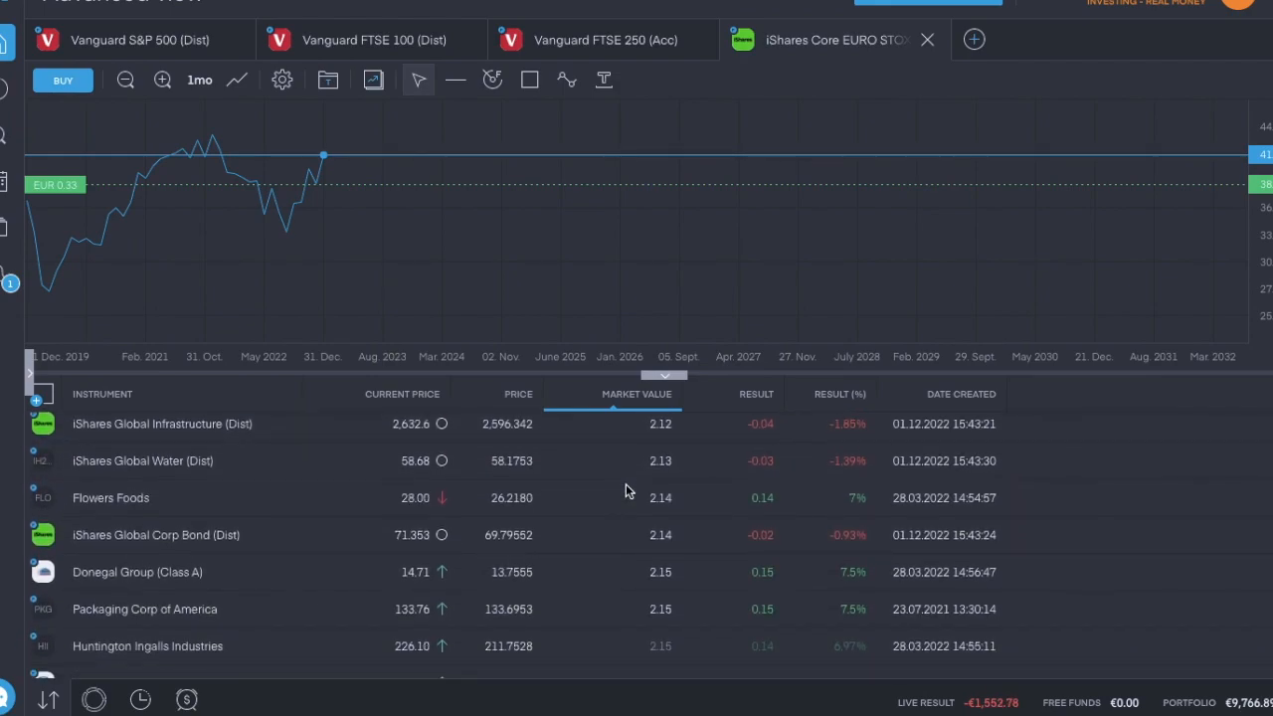
scroll(627, 490, "down", 3)
scroll(627, 491, "down", 3)
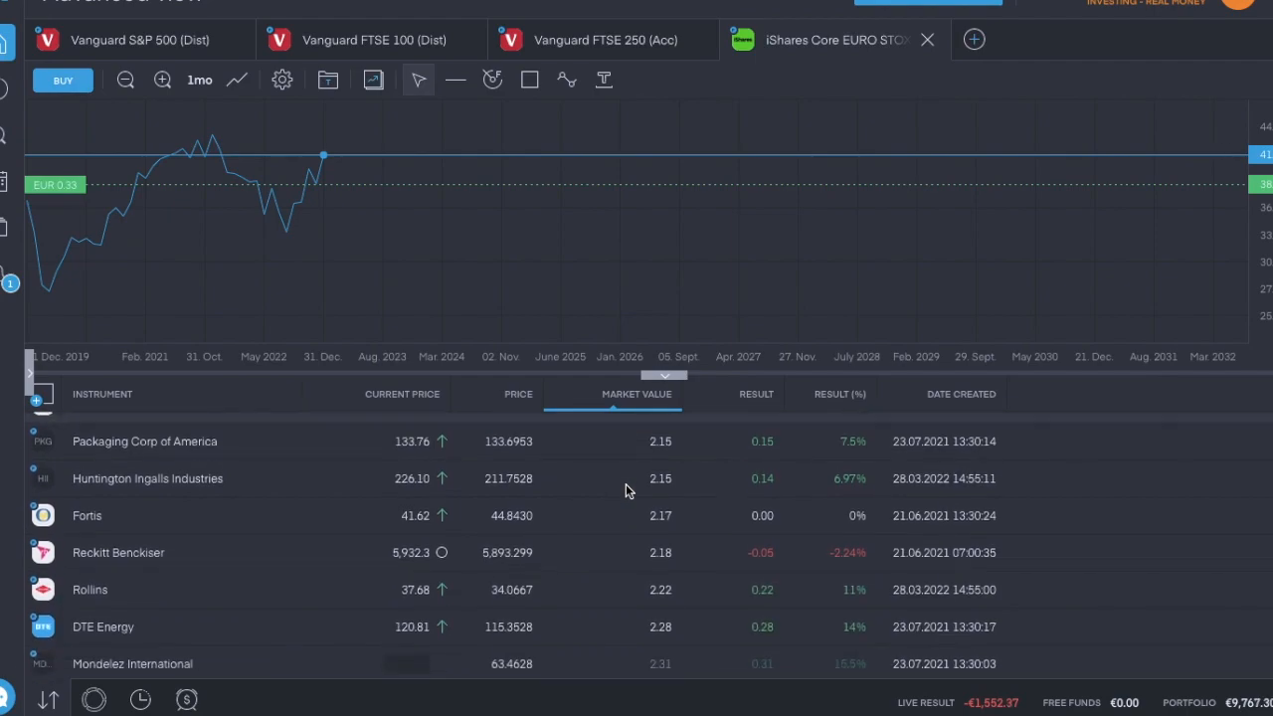
scroll(627, 491, "down", 1)
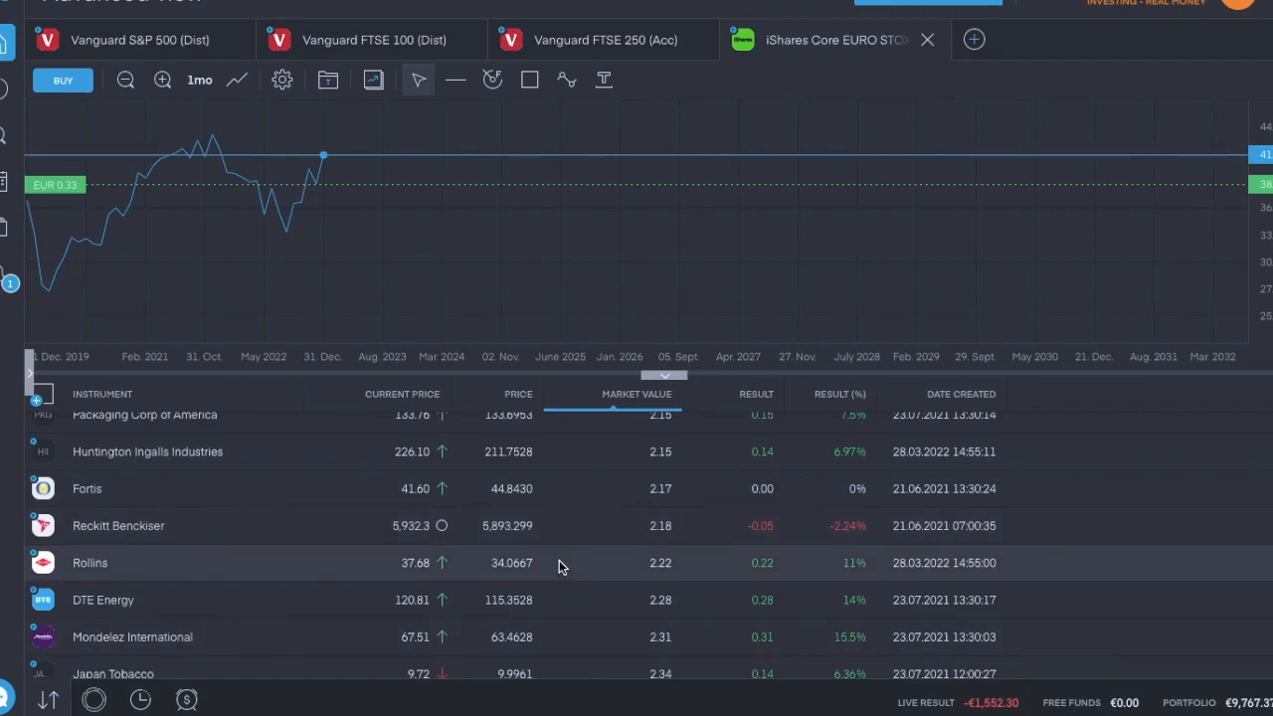
scroll(559, 565, "down", 4)
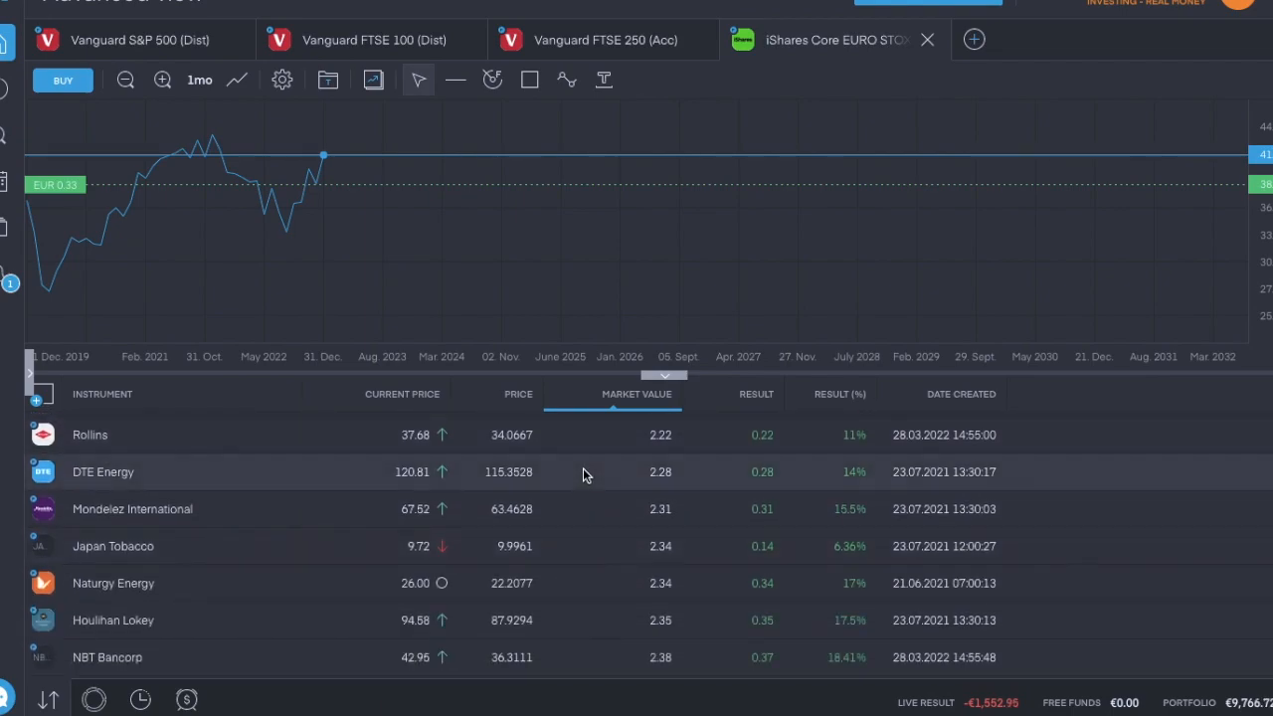
scroll(583, 474, "down", 5)
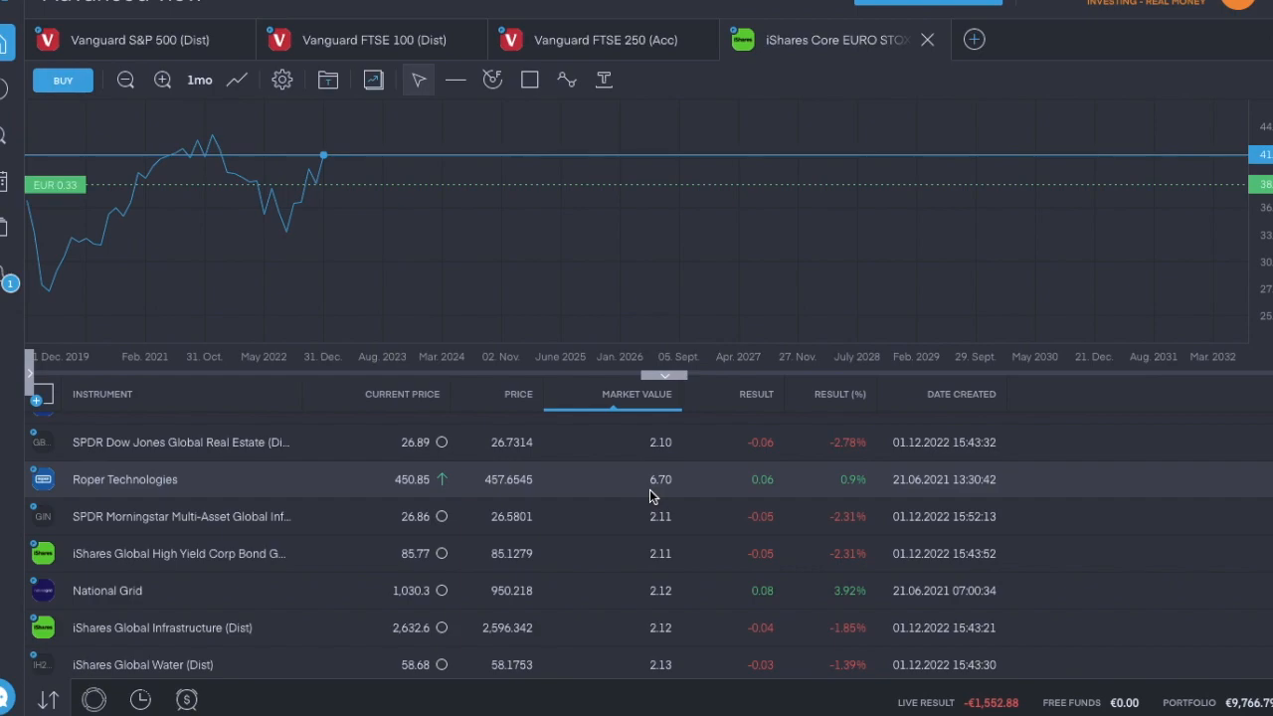
scroll(649, 489, "down", 5)
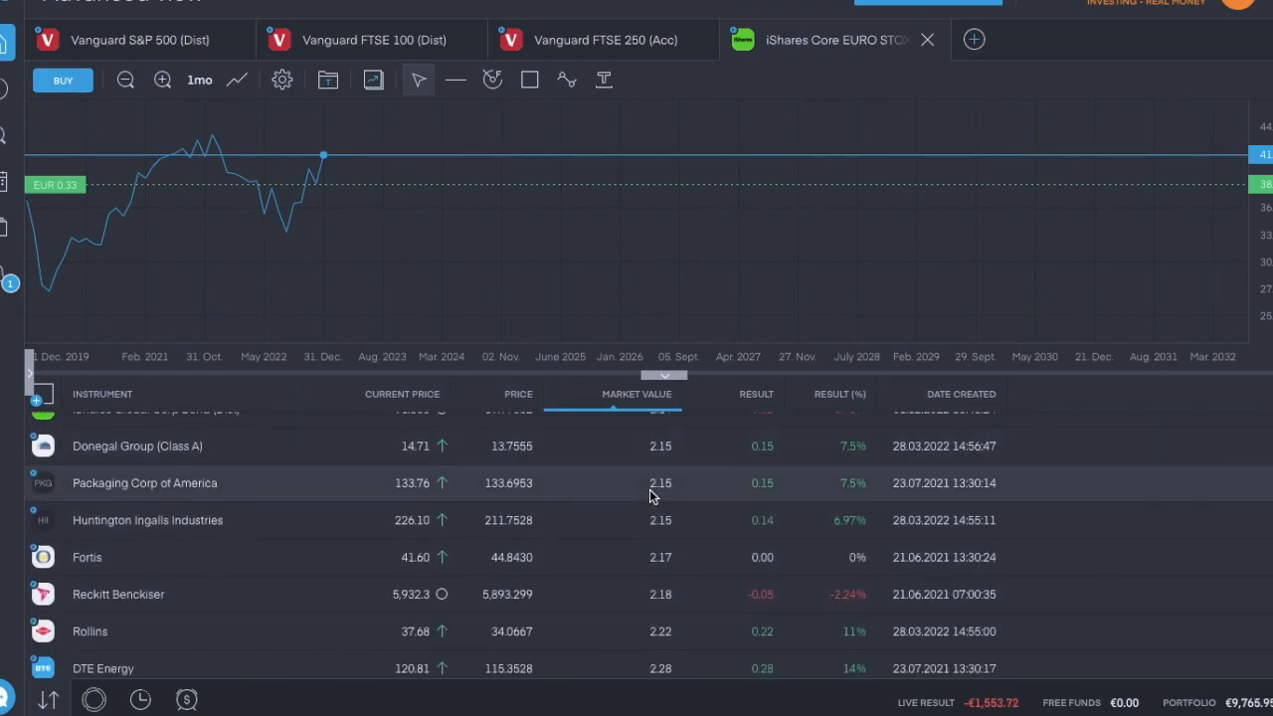
scroll(650, 489, "down", 2)
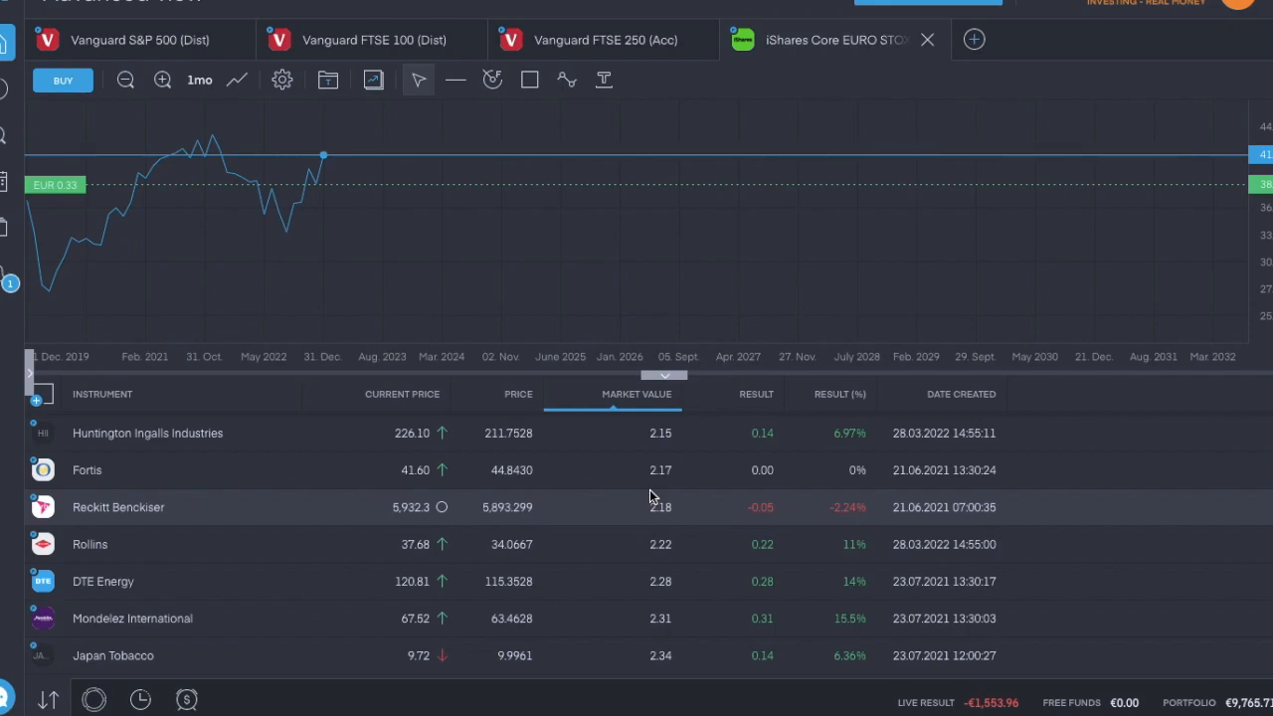
scroll(649, 489, "down", 2)
scroll(649, 489, "down", 2)
scroll(649, 489, "down", 2)
scroll(650, 489, "down", 1)
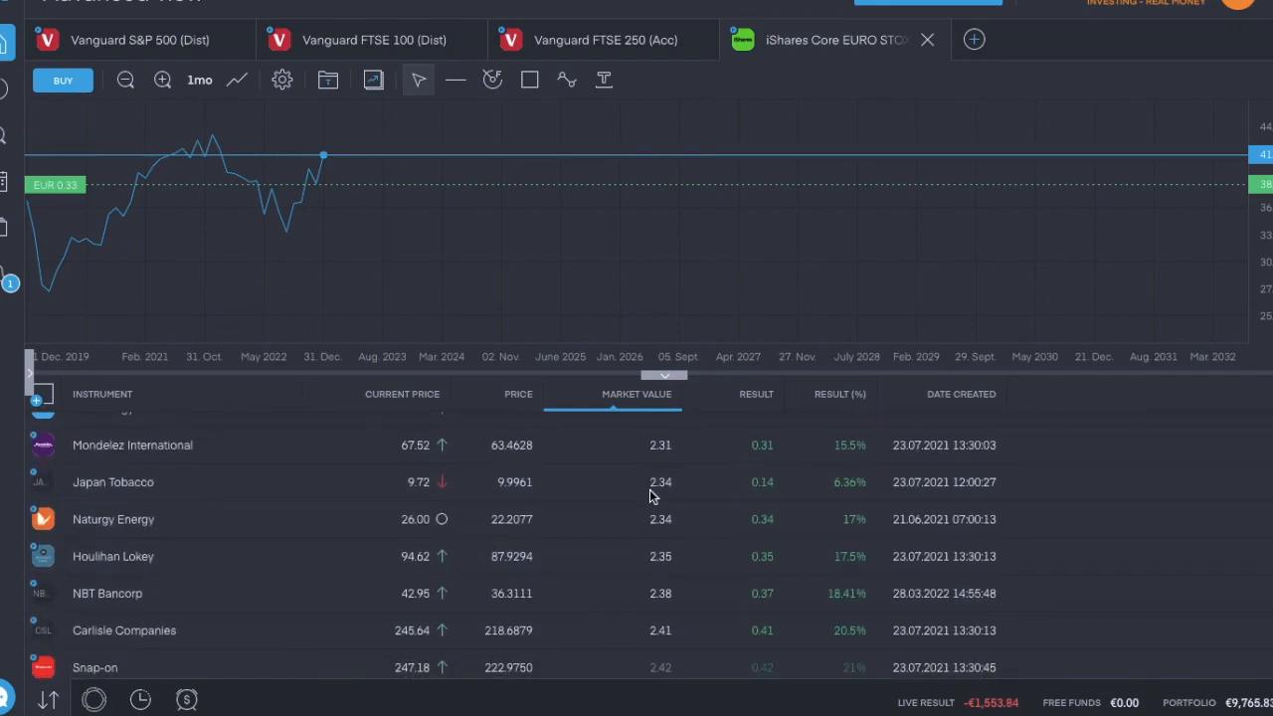
scroll(650, 489, "down", 1)
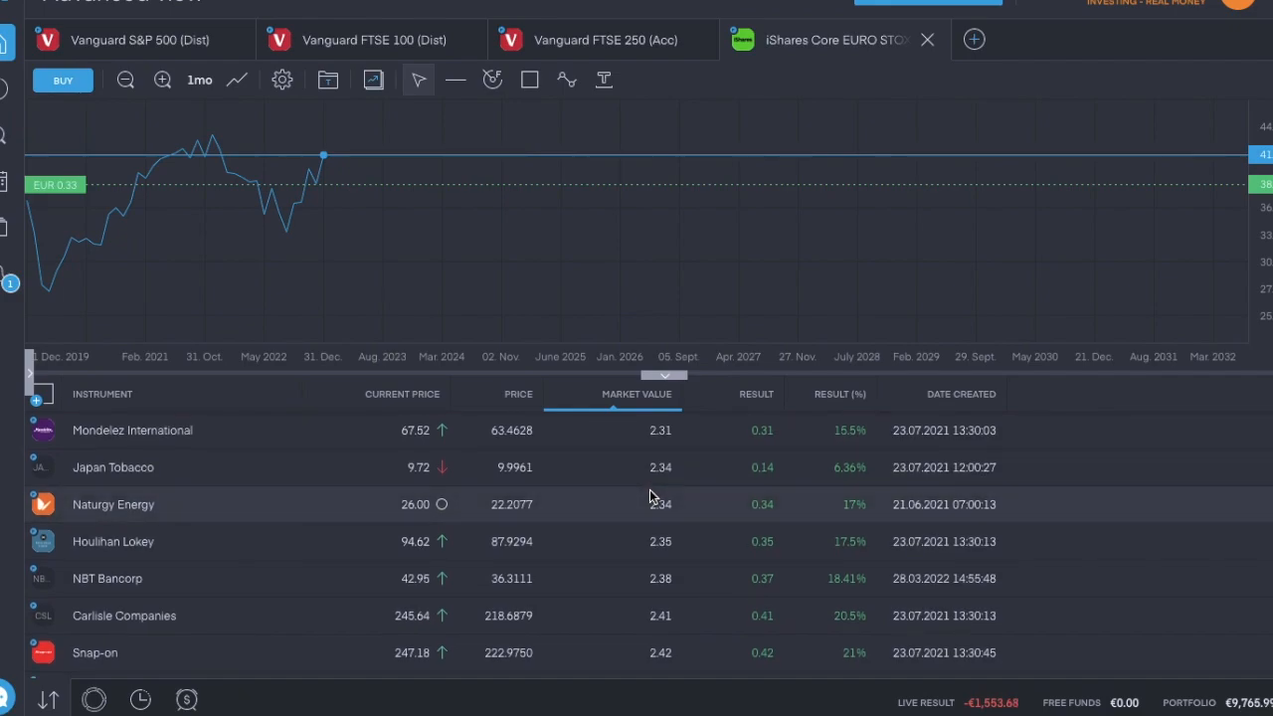
scroll(649, 489, "down", 3)
scroll(650, 490, "down", 3)
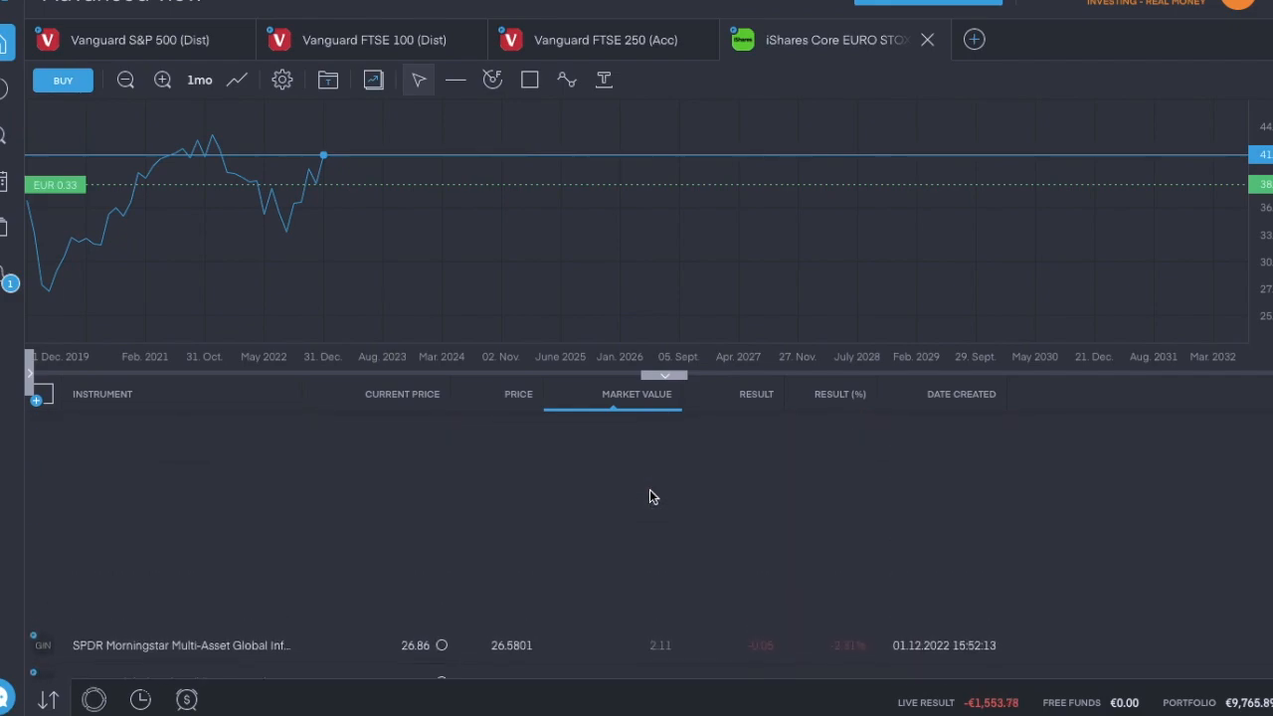